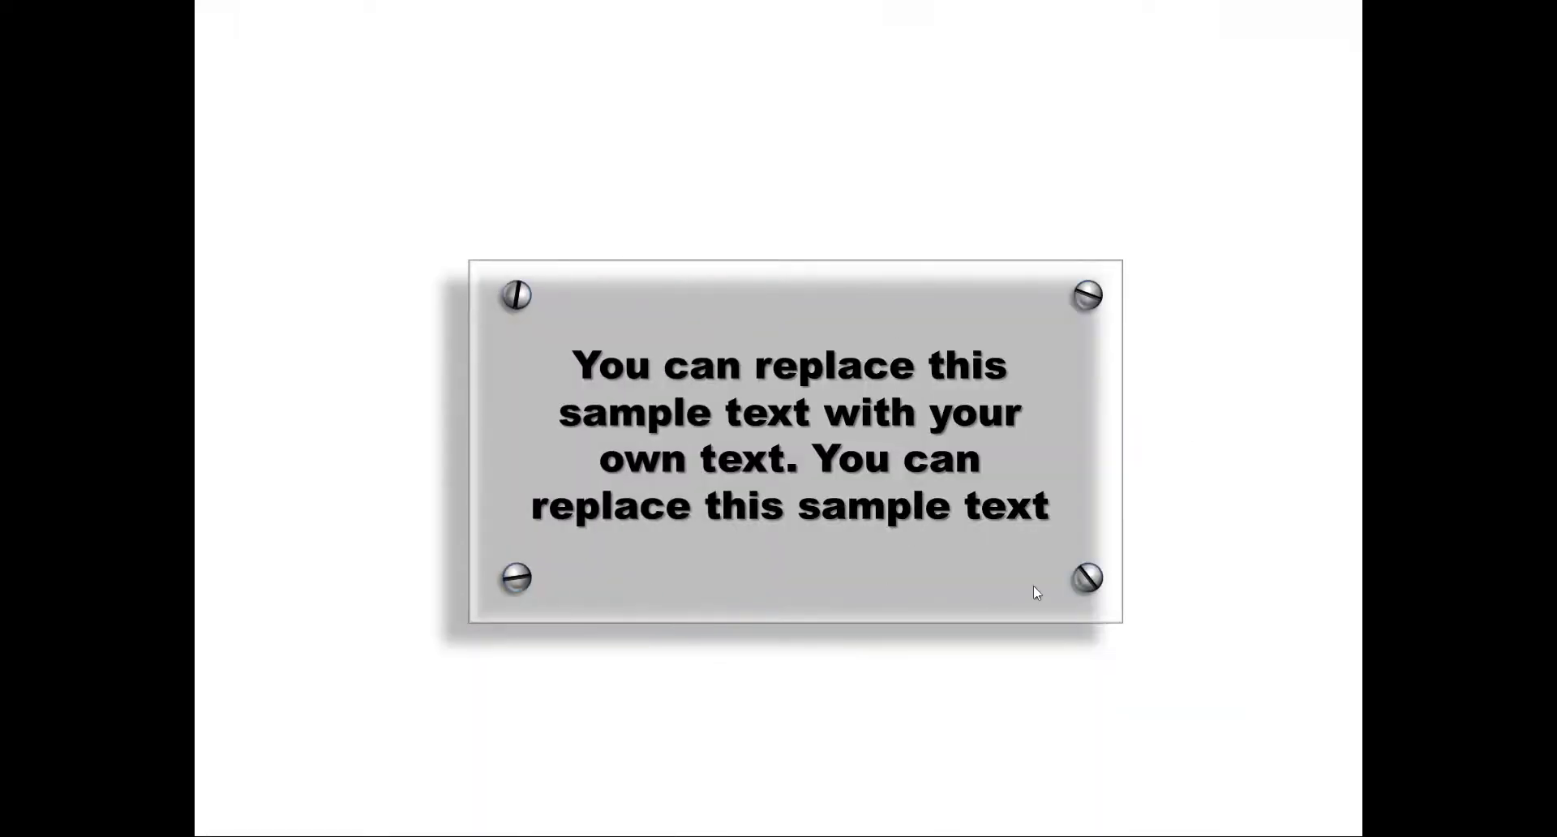
Draw a rectangle about 6.5 by 3.8 inches in the middle of the blank slide and remove its outline
left_click(1213, 387)
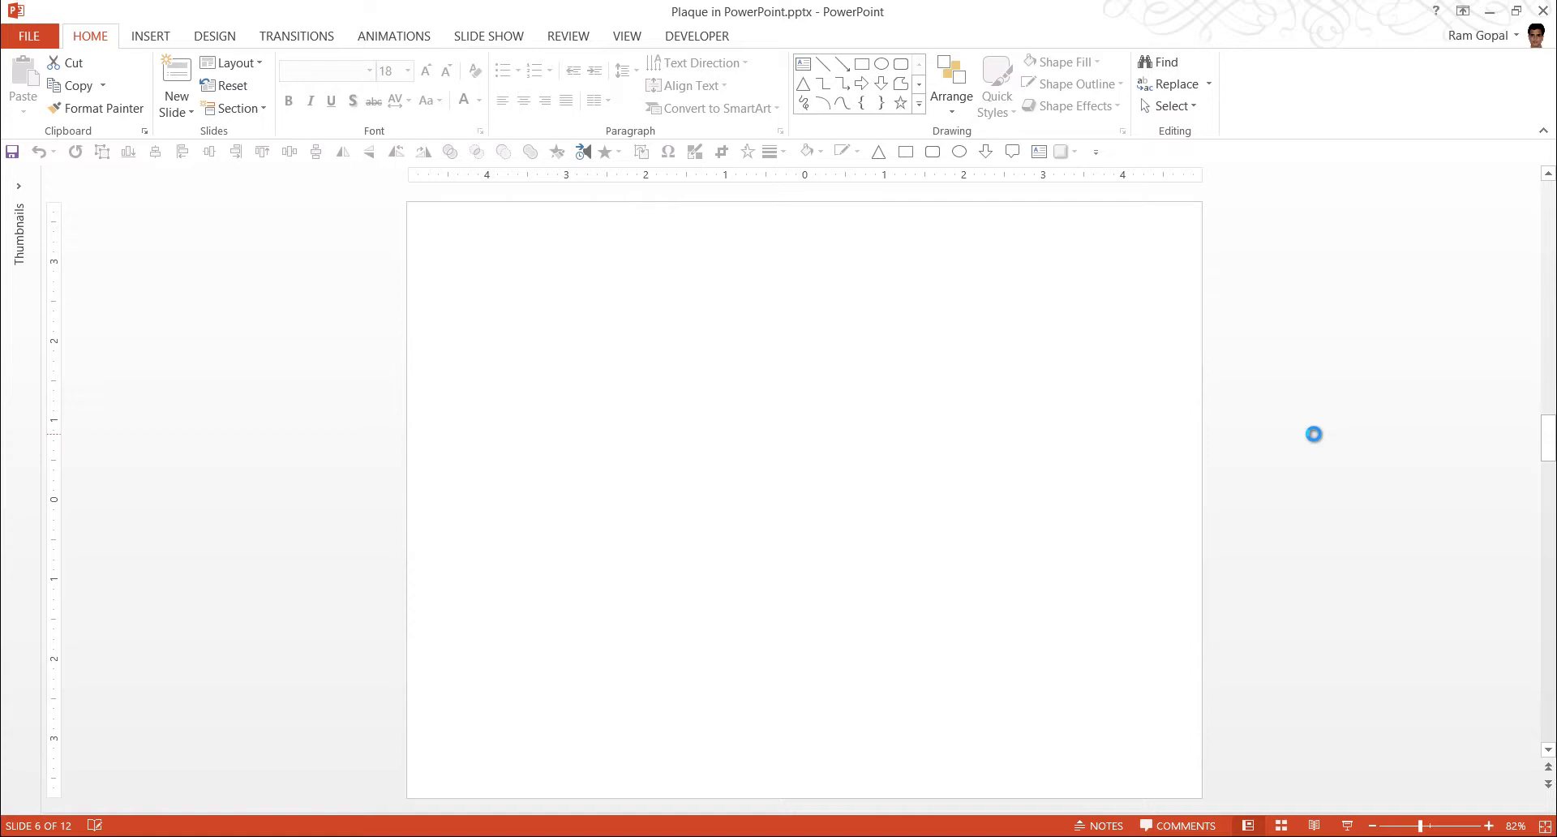
left_click(918, 106)
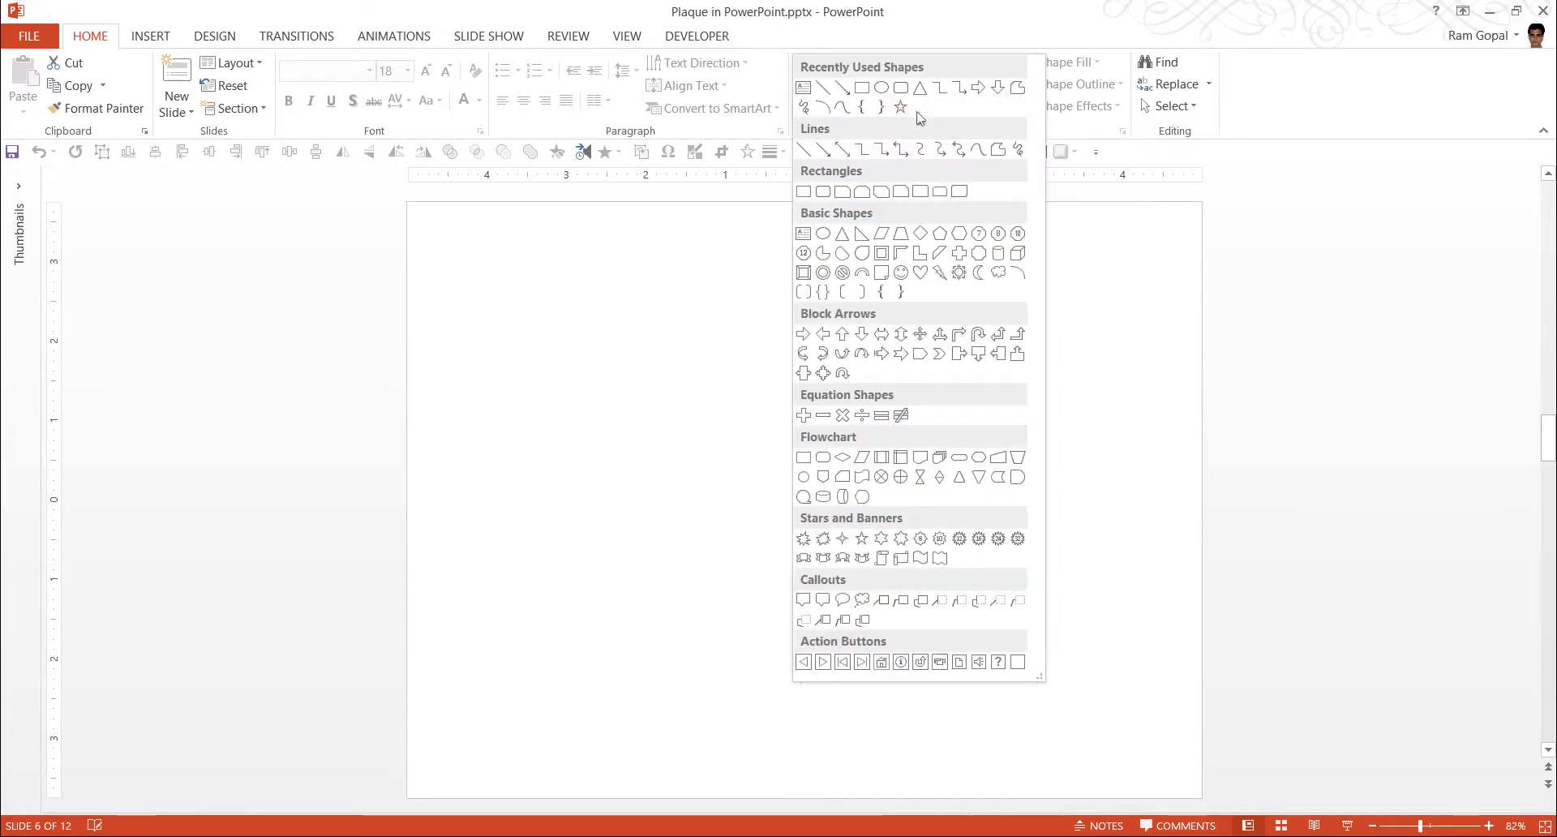
left_click(804, 192)
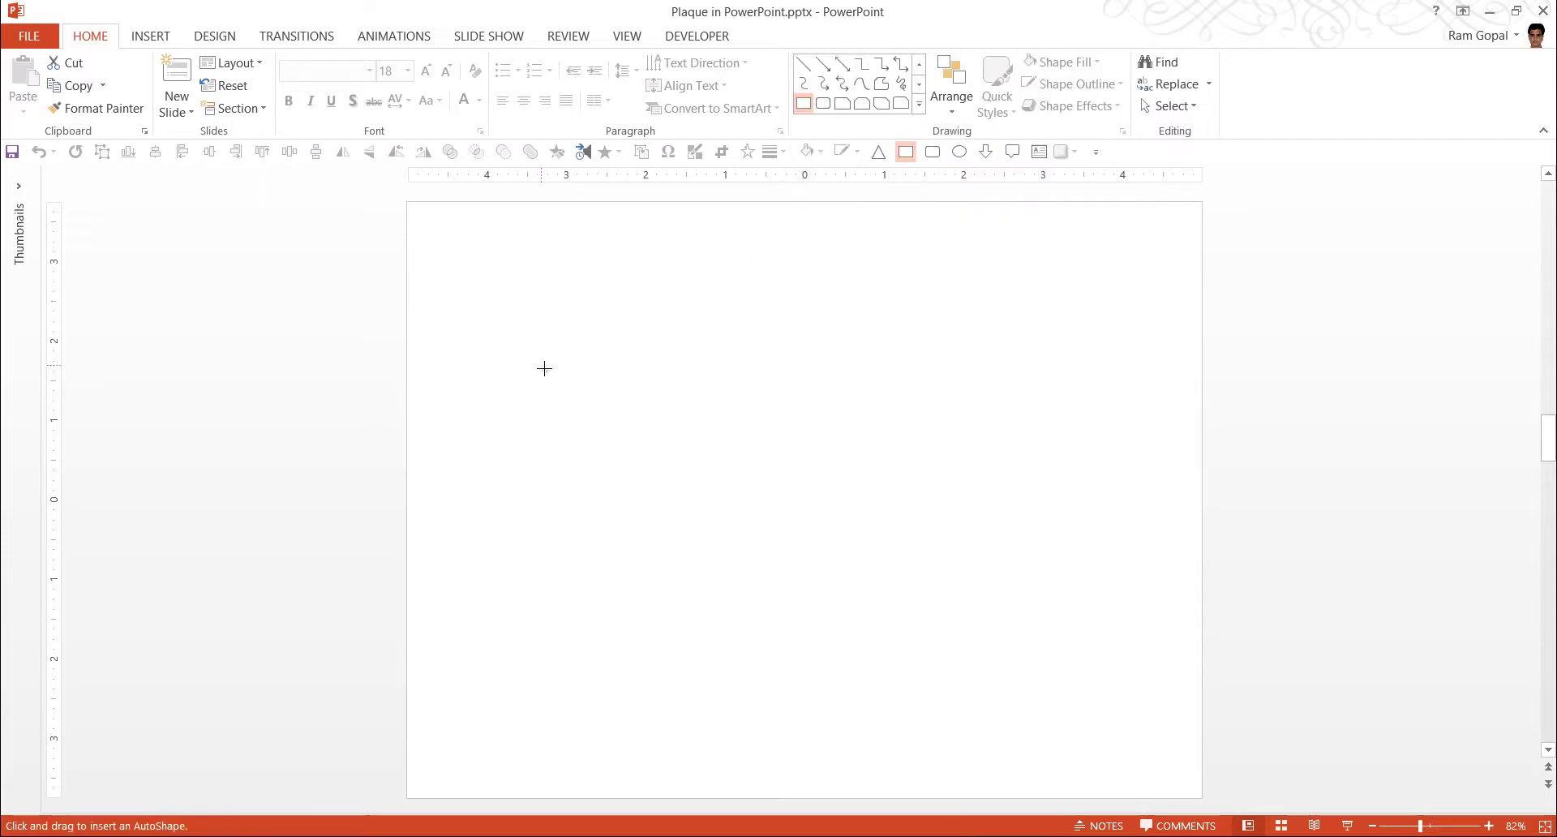
left_click_drag(541, 366, 1060, 665)
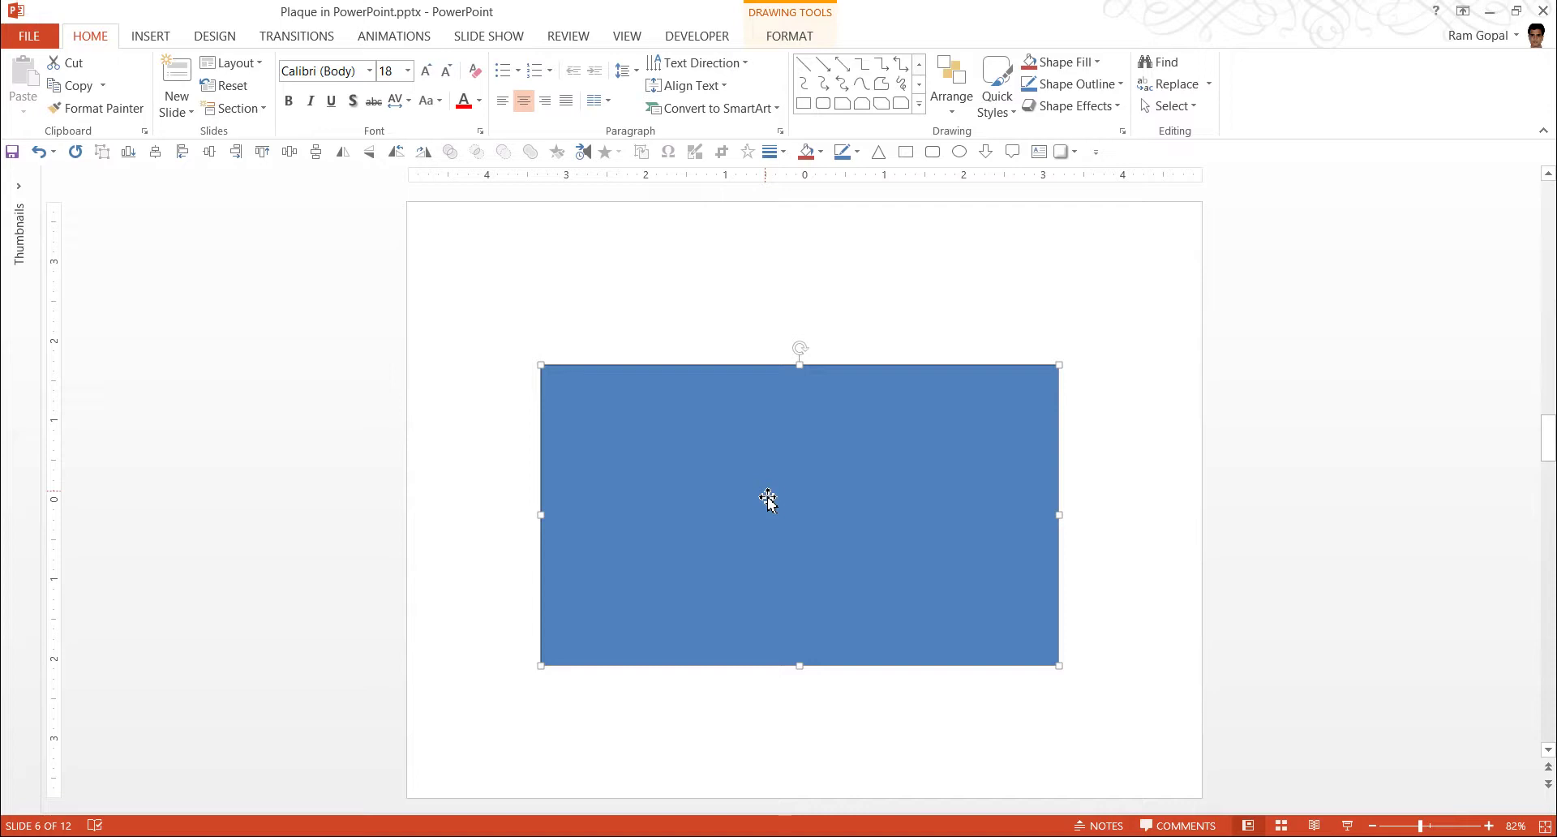
left_click(1103, 84)
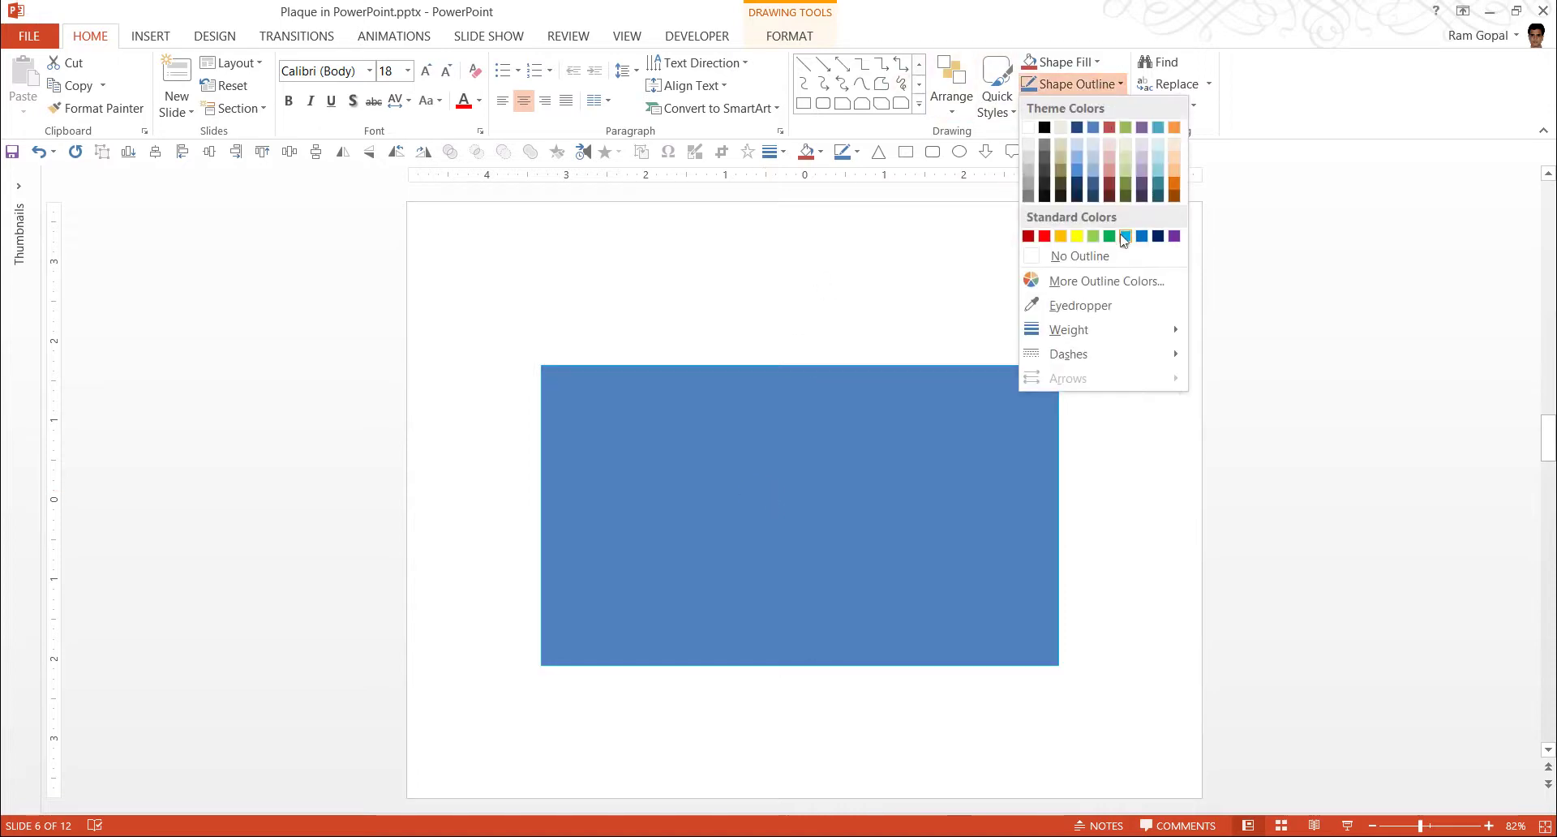
left_click(1113, 253)
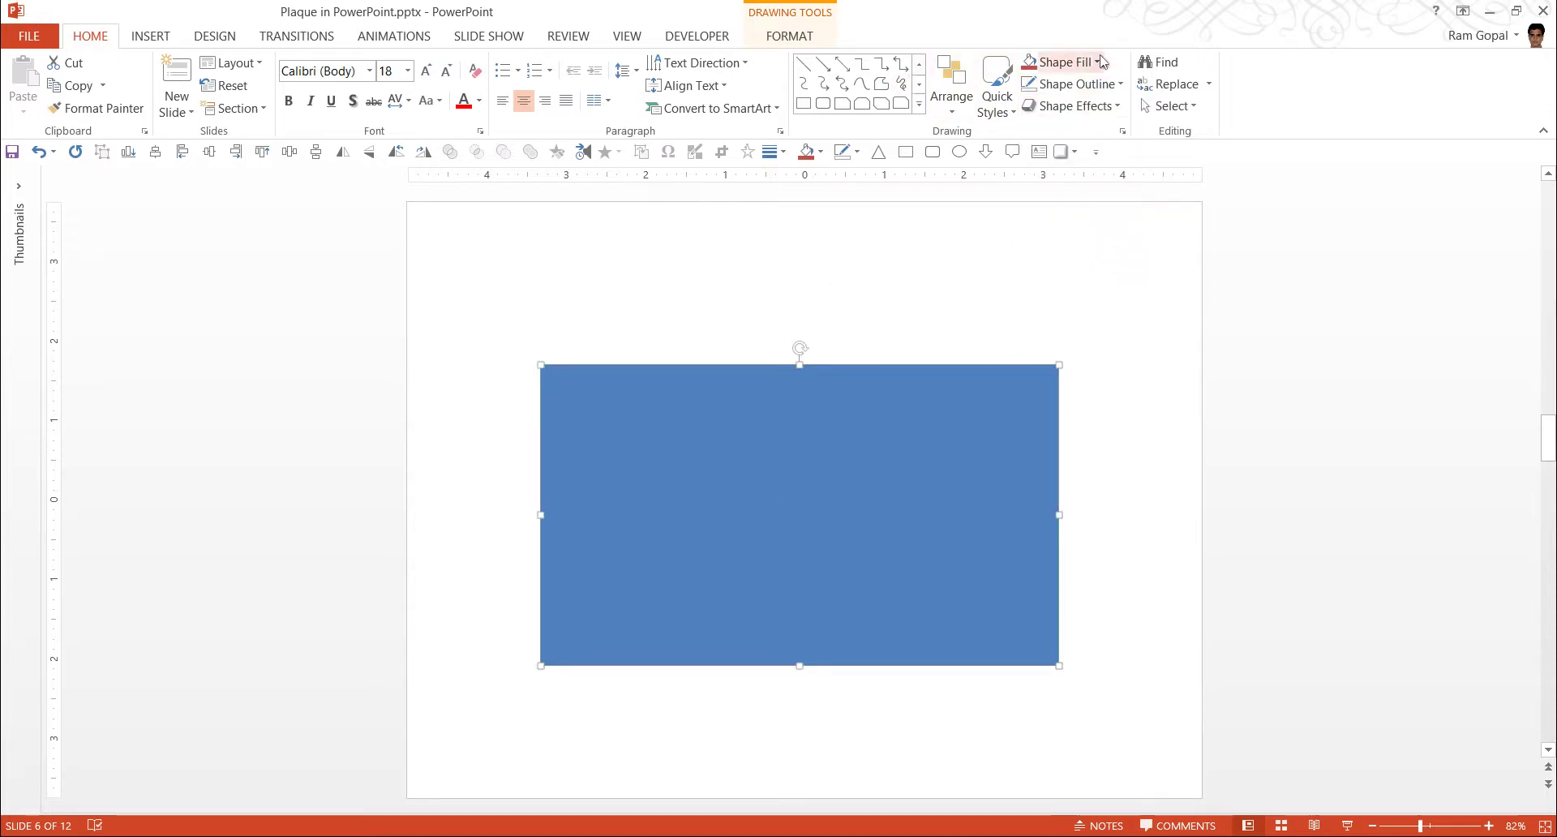
Fill the rectangle with the light brown wood-grain texture from the texture gallery
right_click(926, 388)
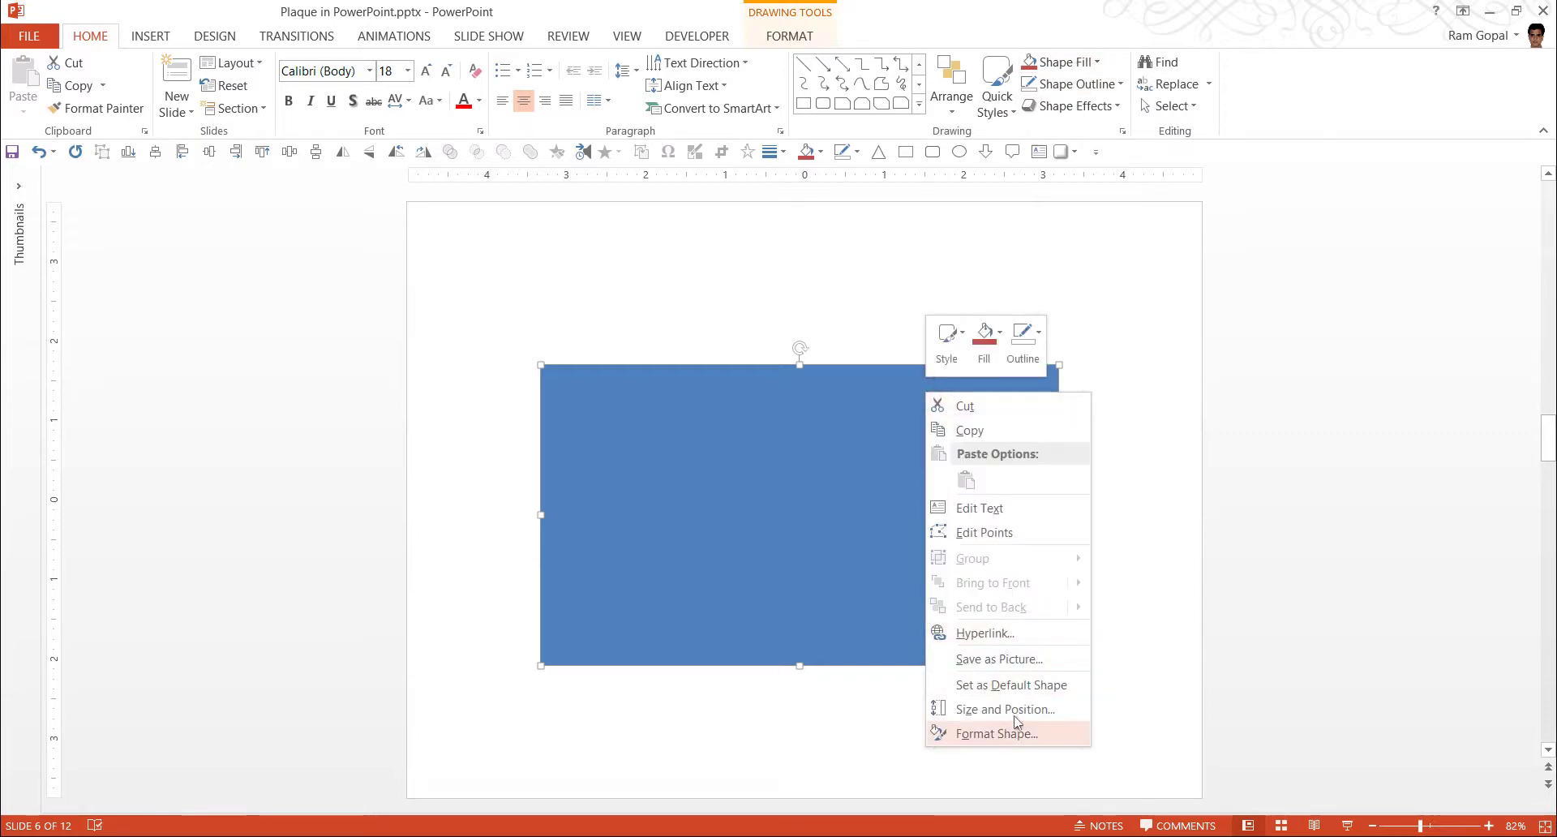
left_click(997, 733)
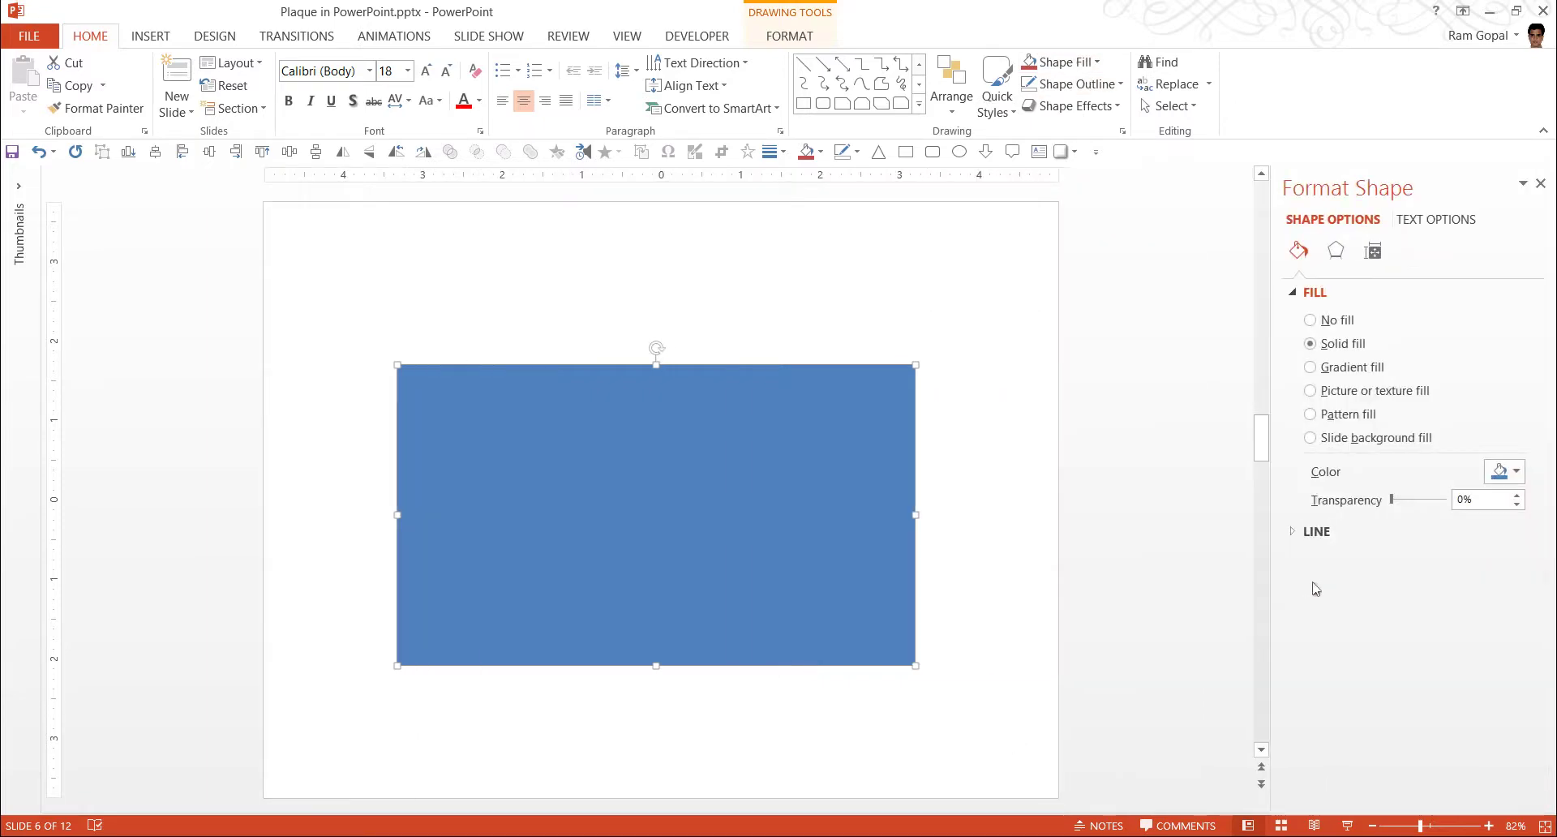
left_click(1336, 391)
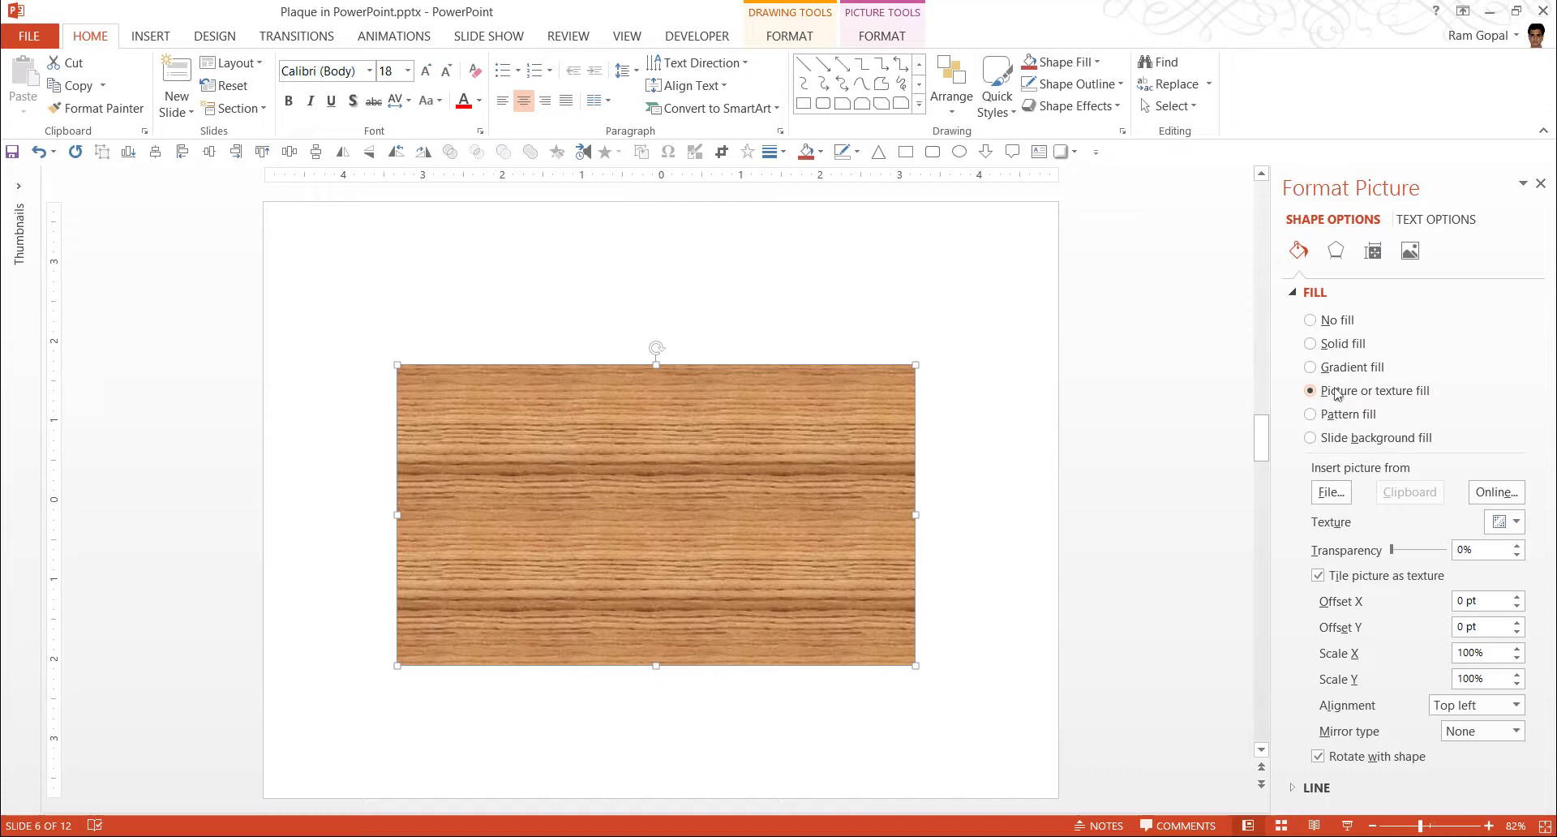
left_click(1513, 524)
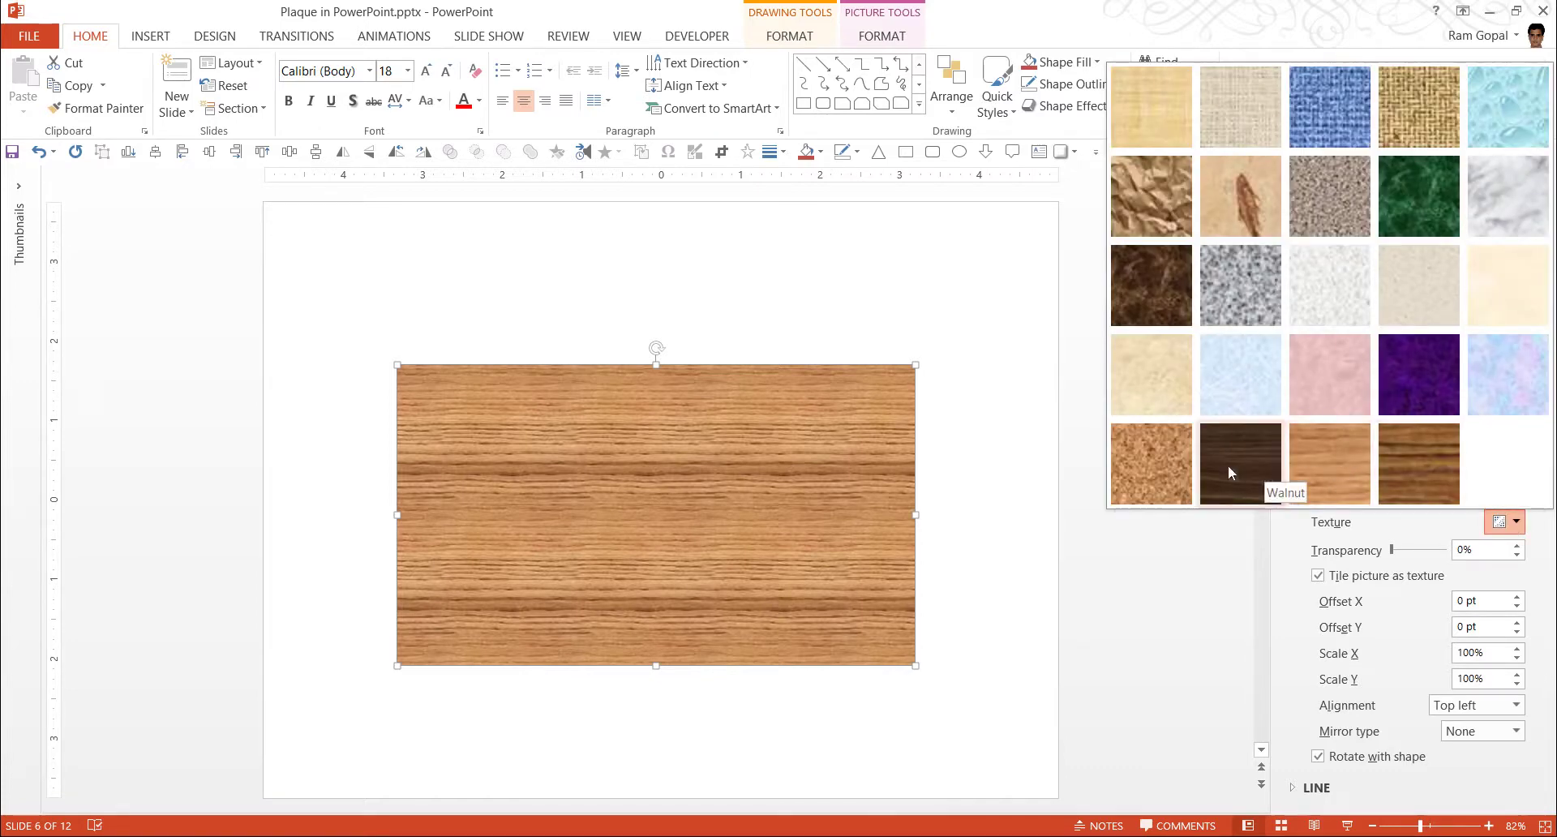
left_click(1172, 466)
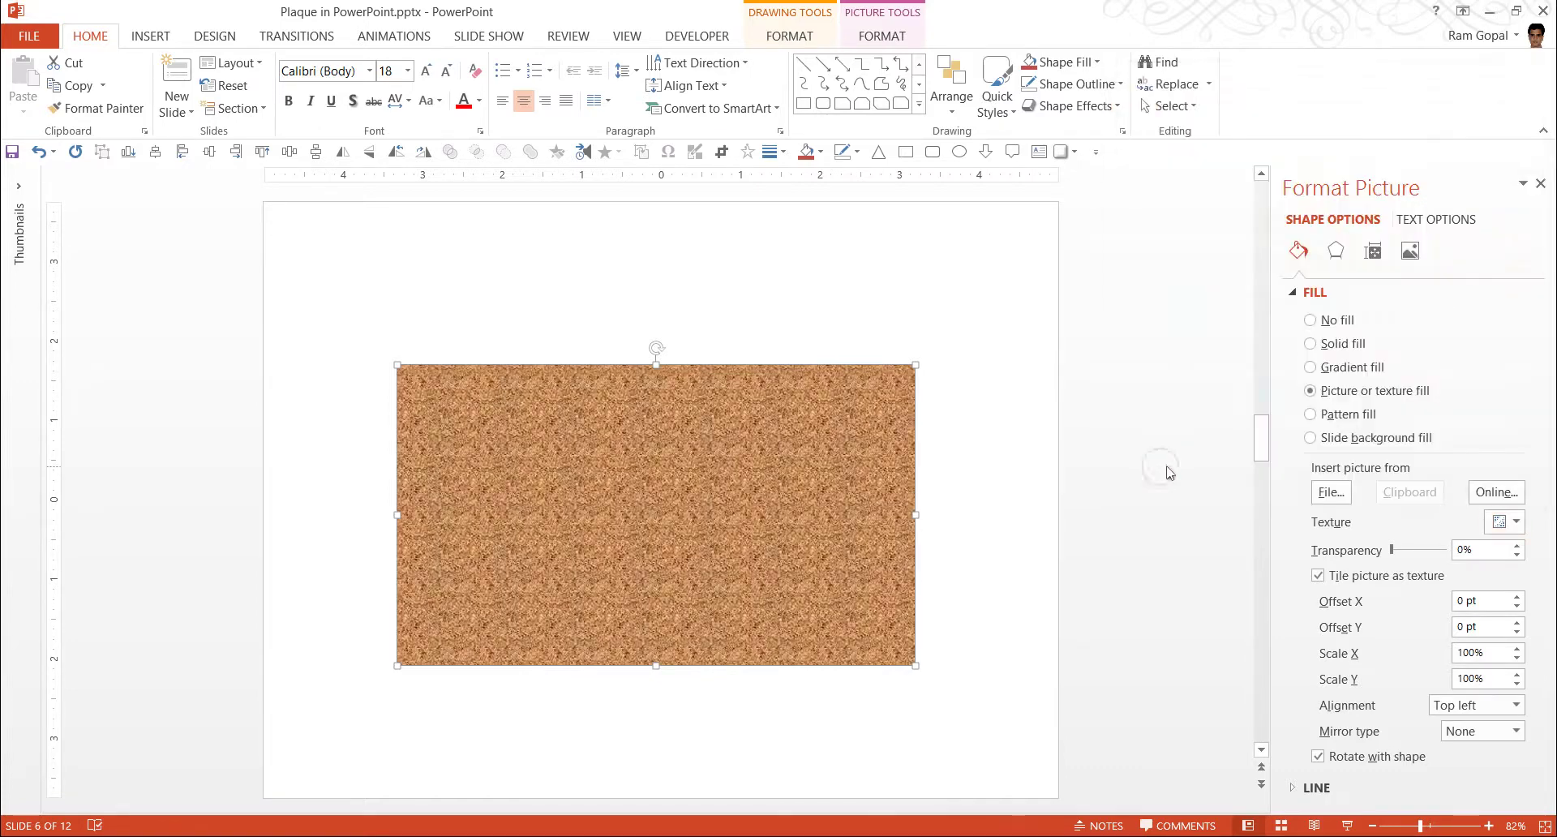
left_click(1513, 522)
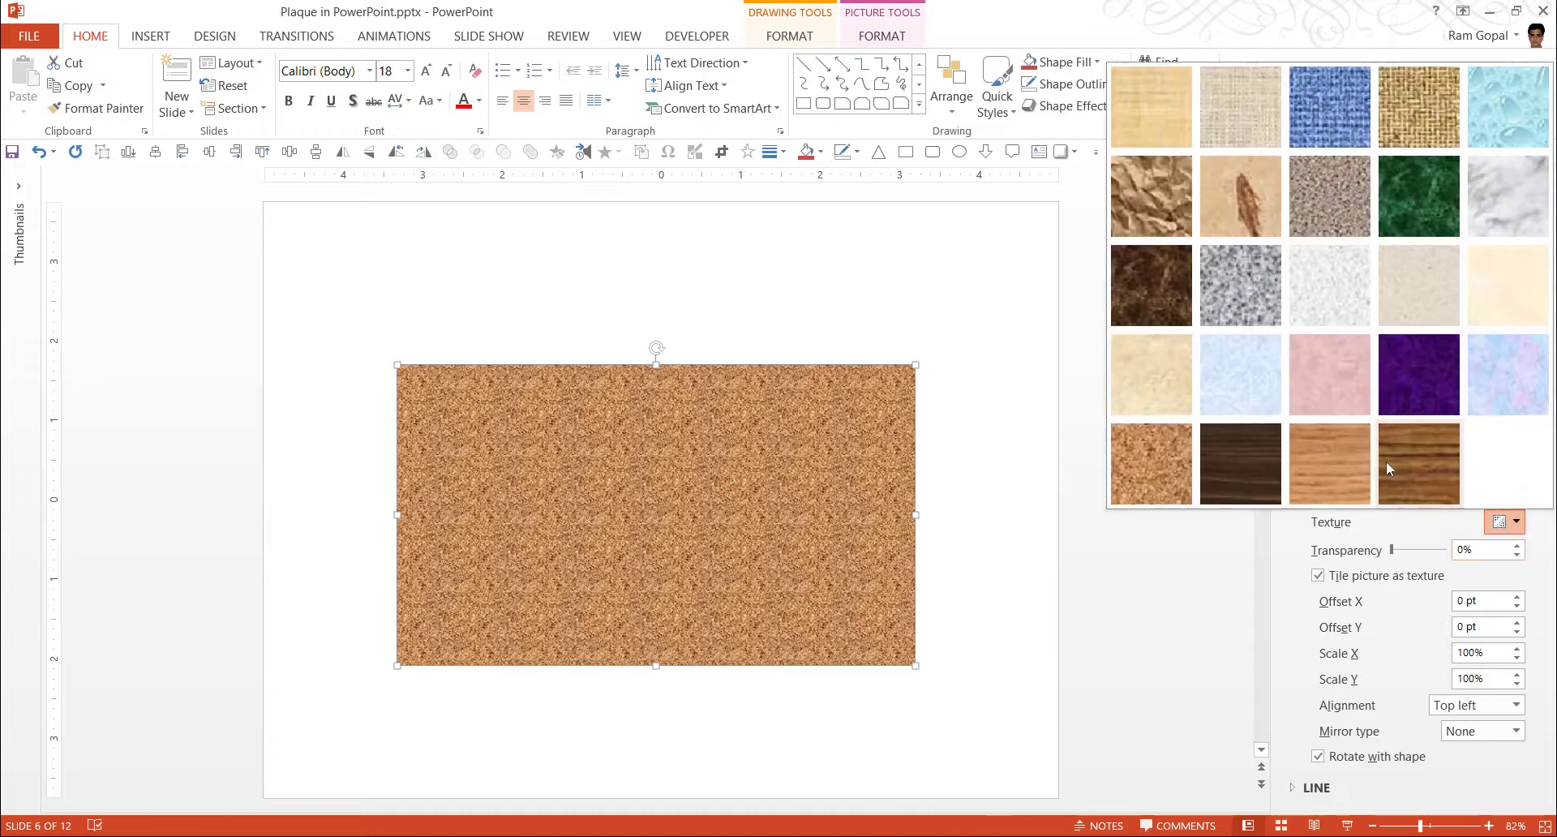
left_click(1310, 468)
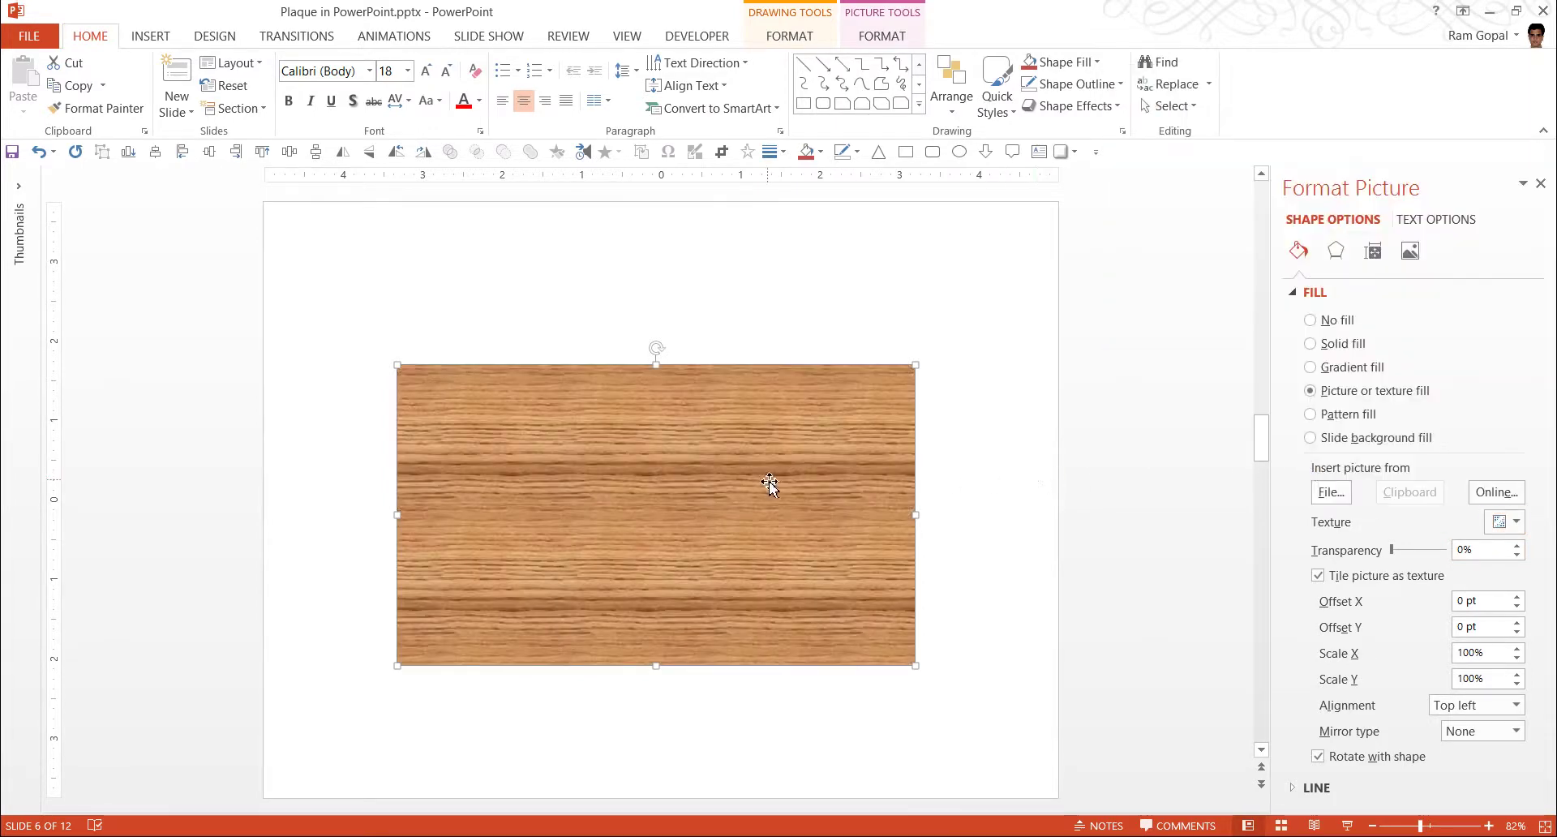
left_click(959, 483)
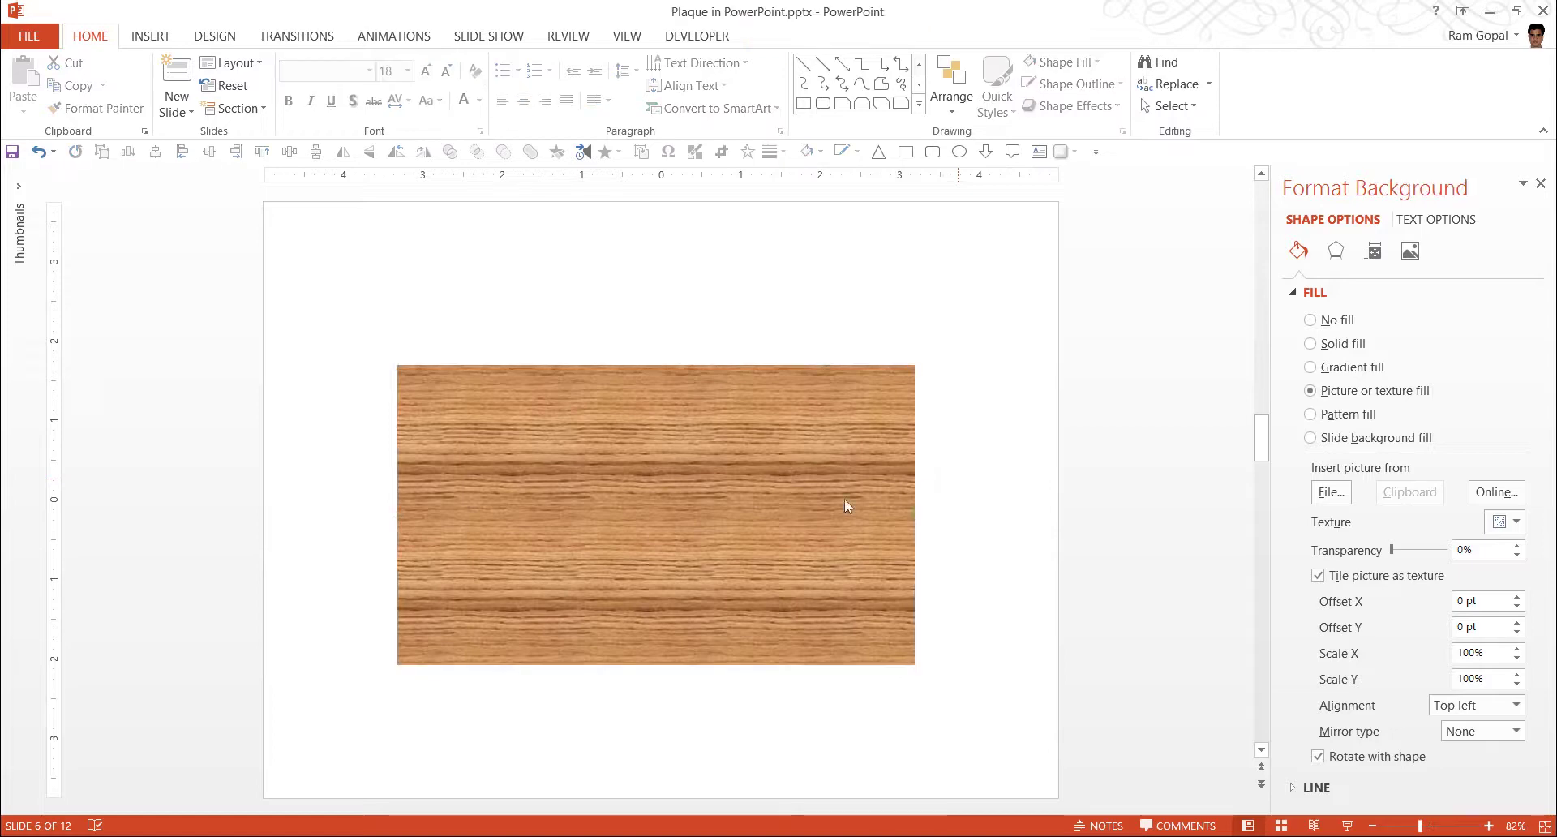
Apply the first bevel preset to the wooden rectangle's top, with a width and height of 15 pt
left_click(738, 496)
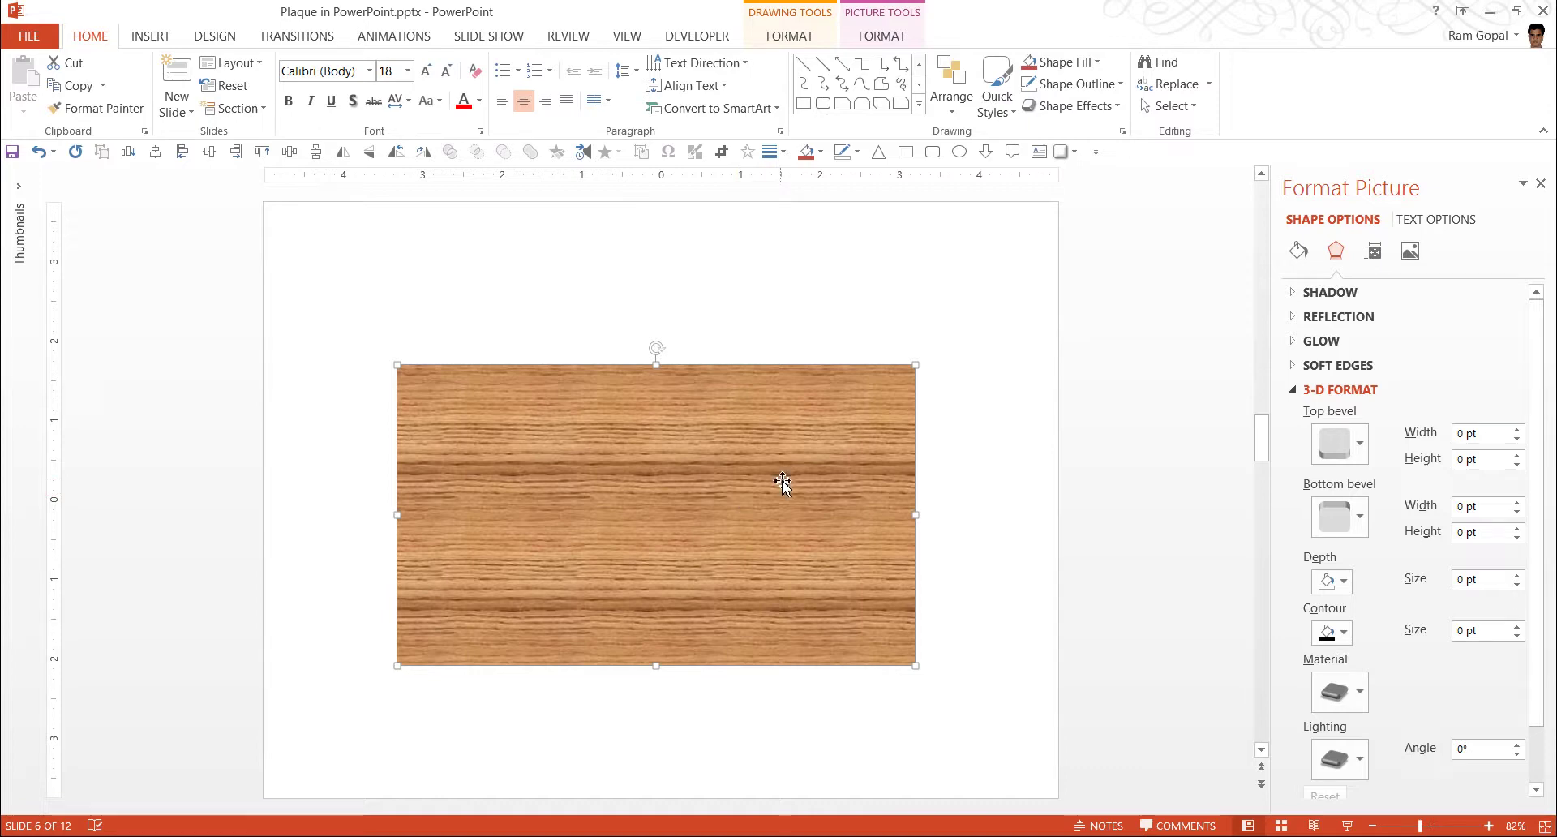
left_click(1345, 446)
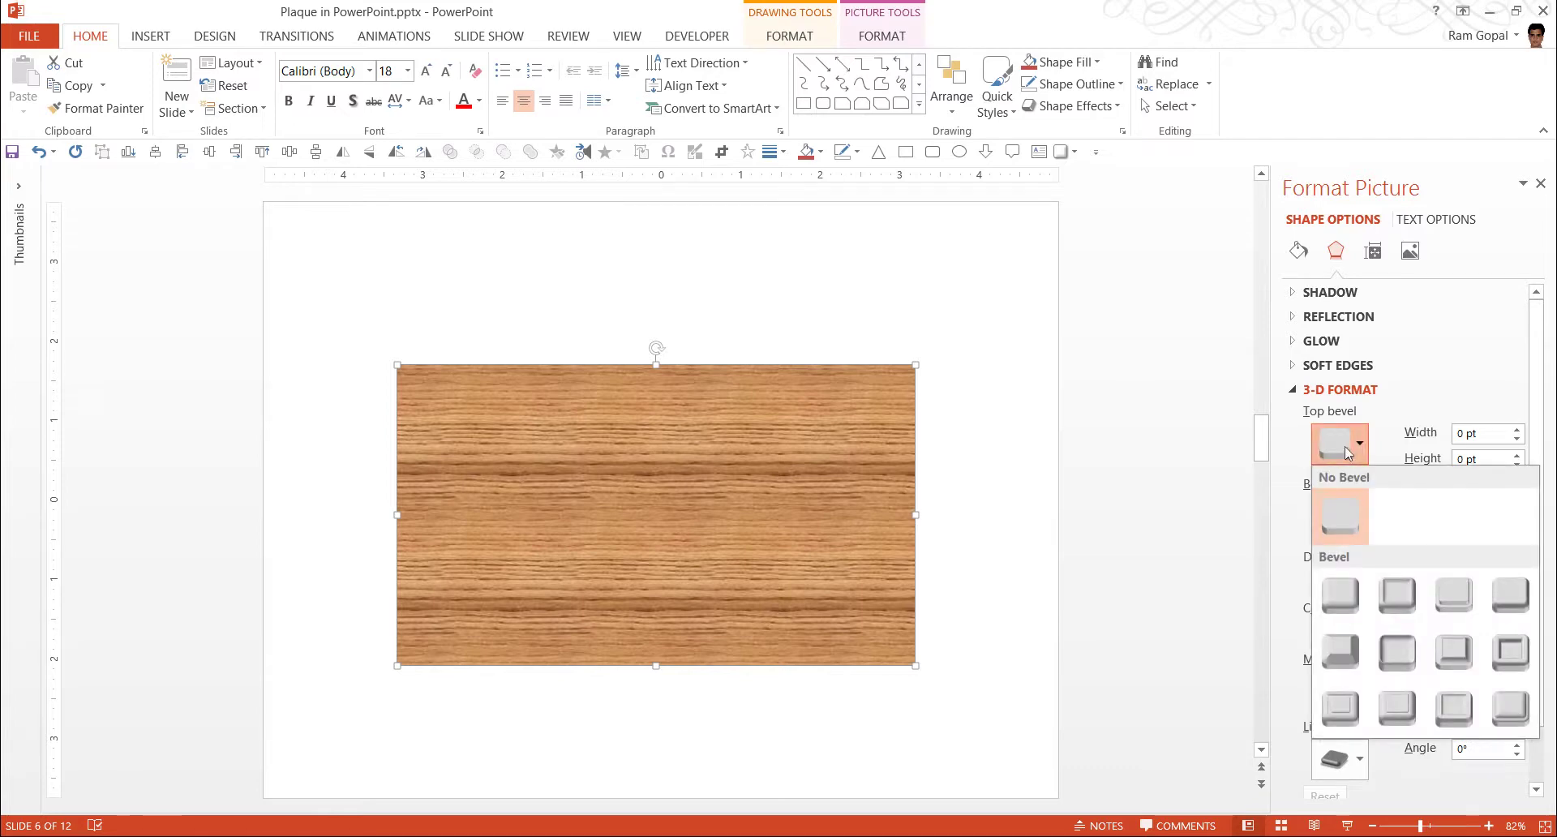
left_click(1342, 601)
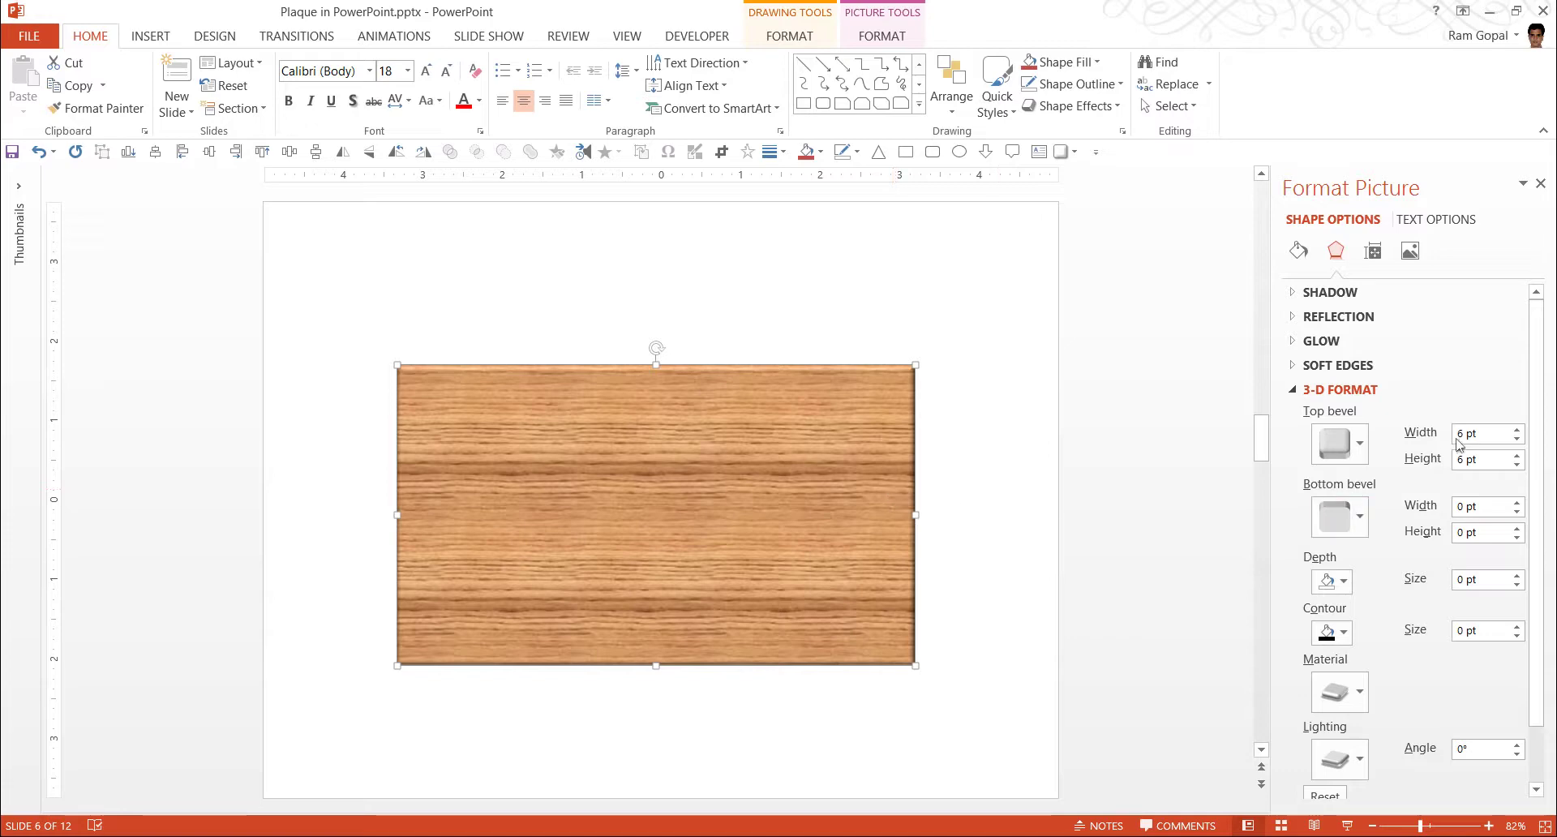
left_click(1495, 433)
left_click_drag(1495, 433, 1456, 433)
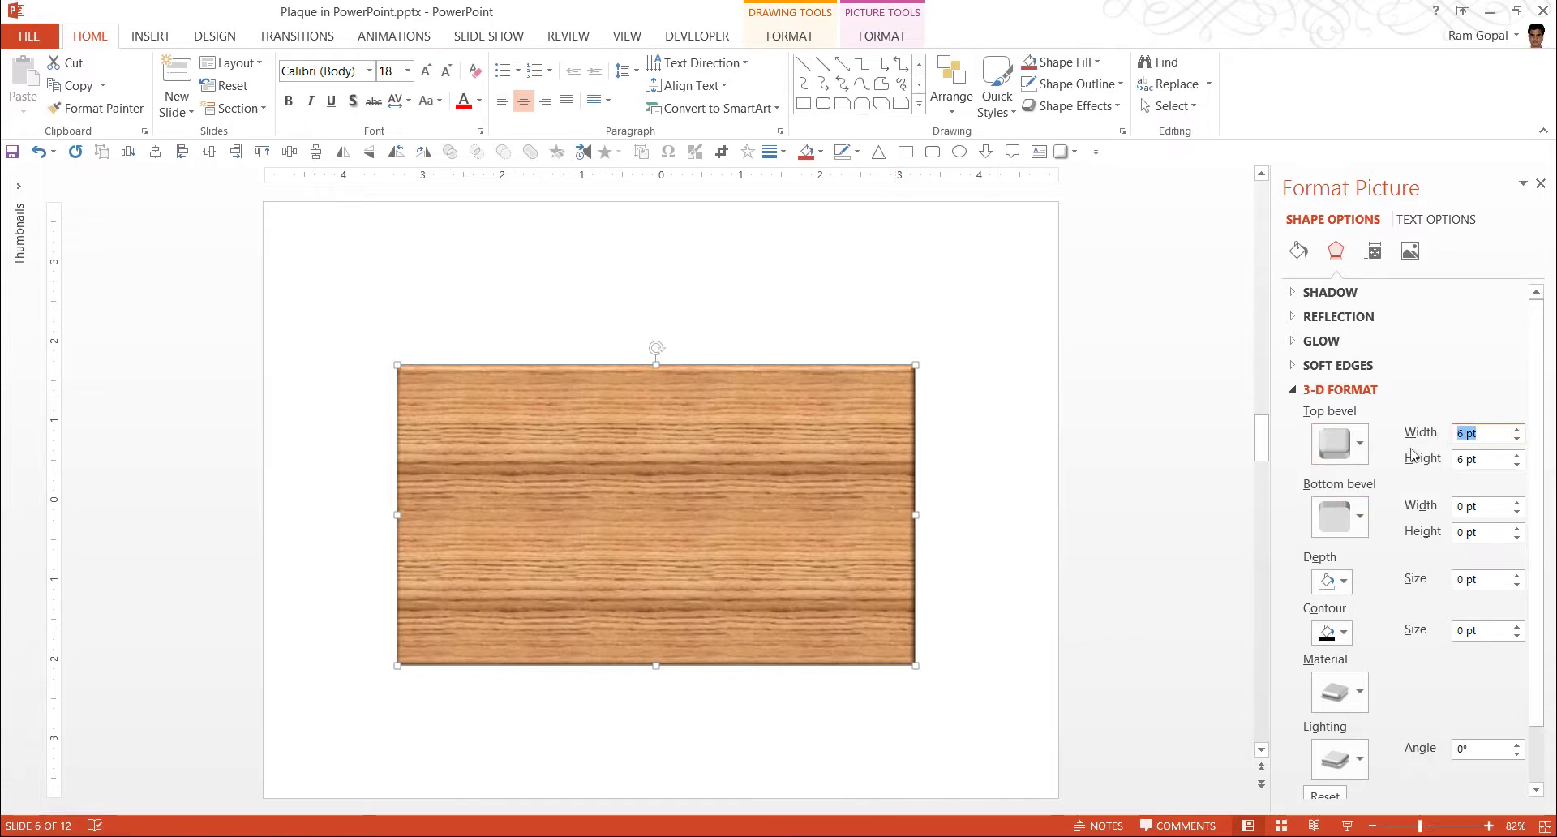
type("15")
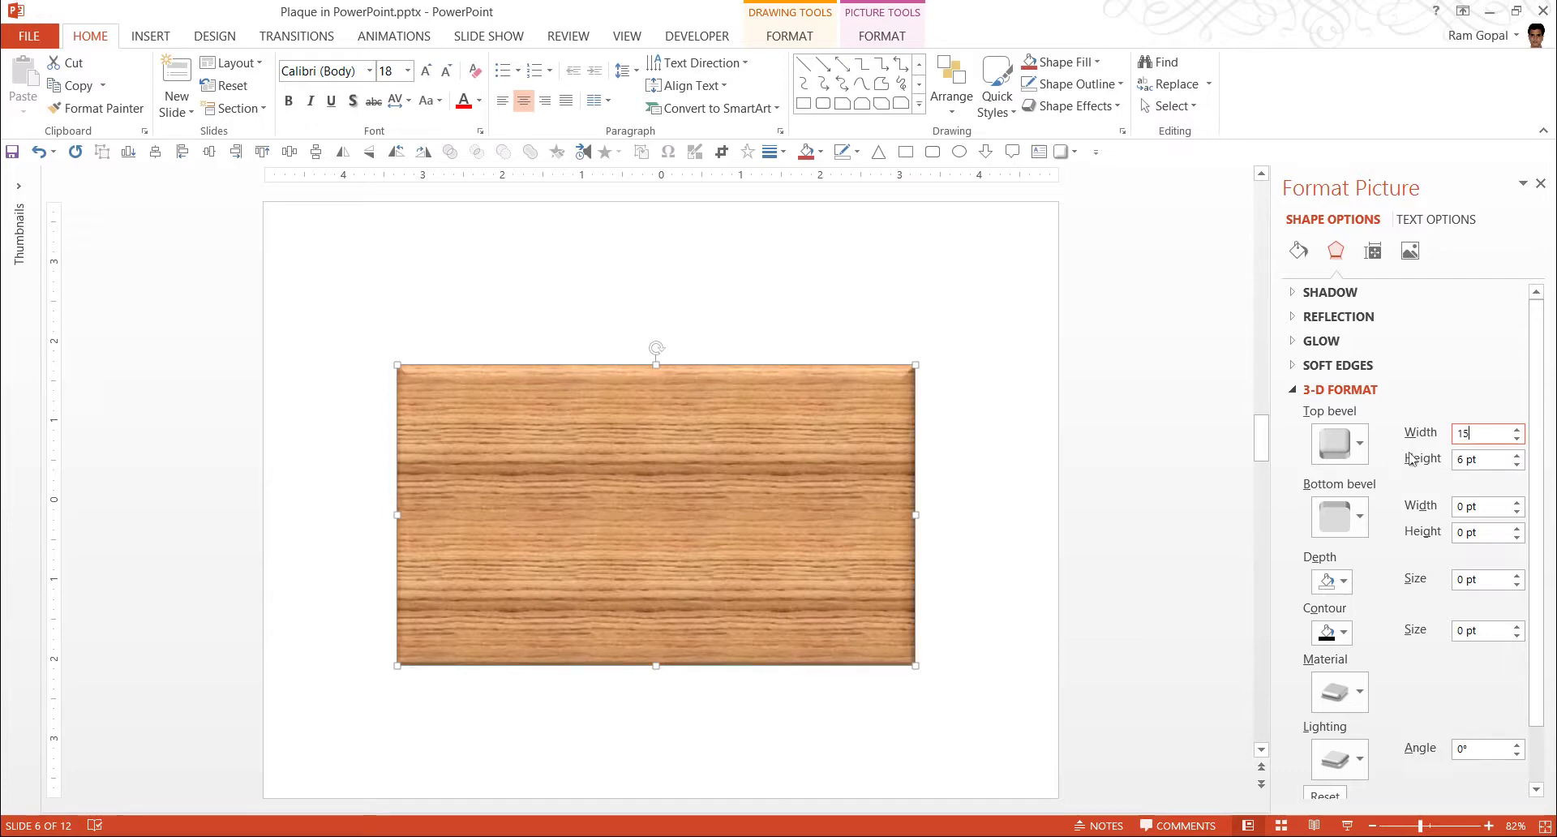
left_click_drag(1501, 455, 1417, 464)
type("15")
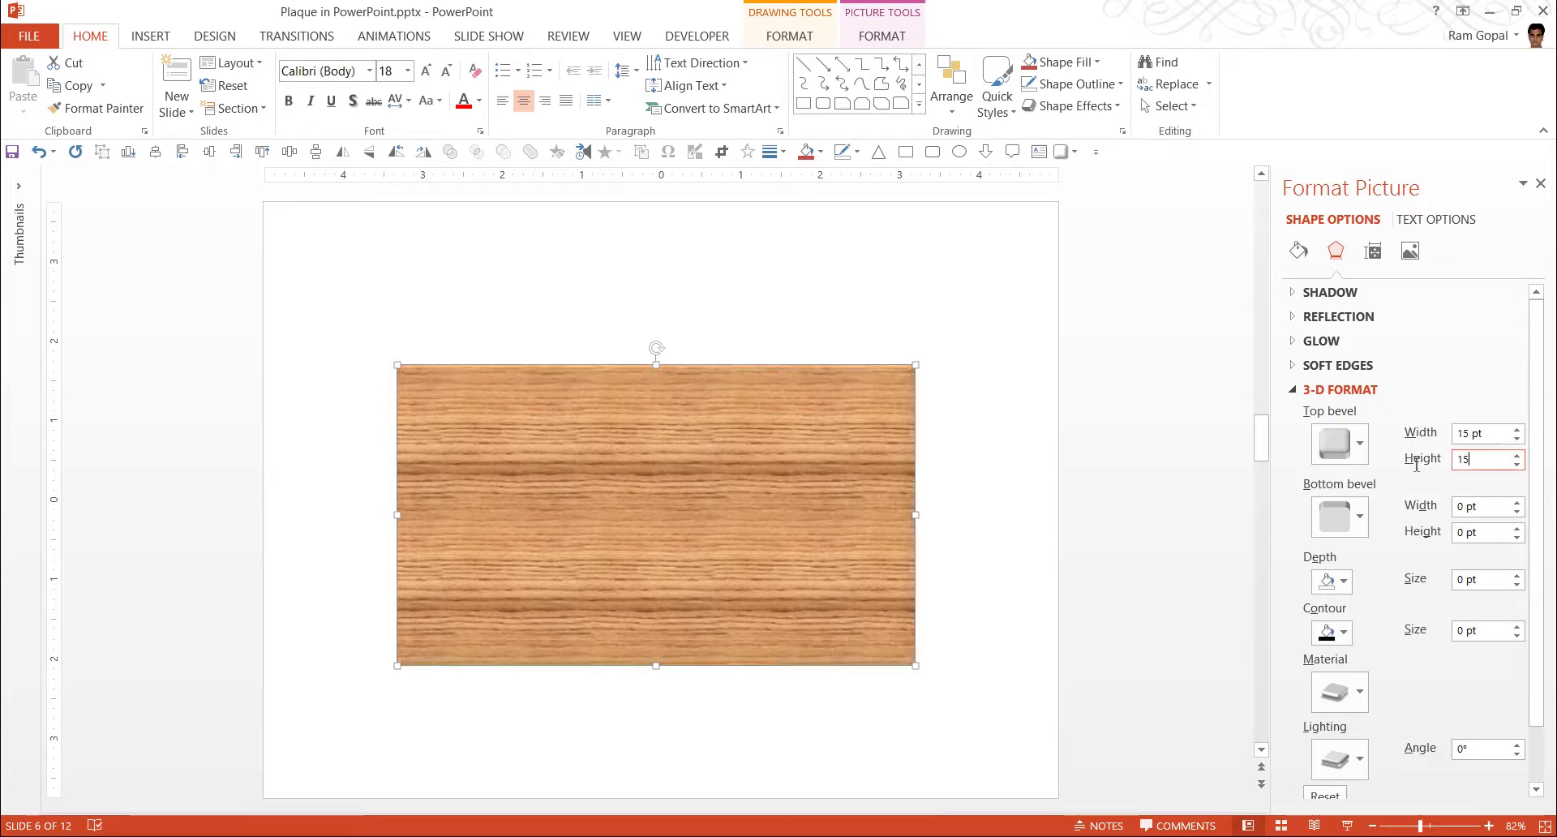
left_click(1017, 479)
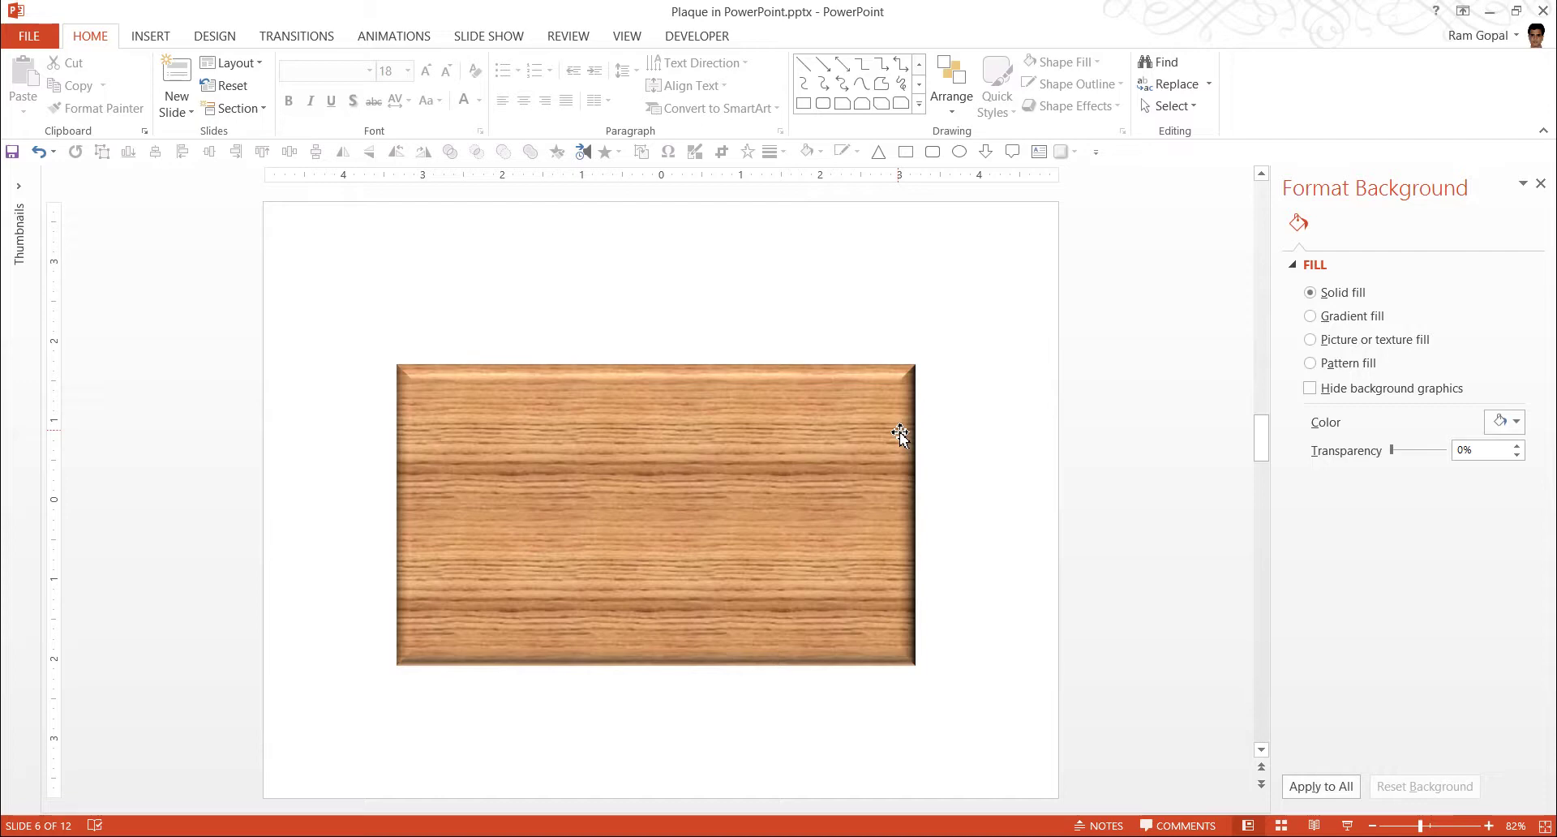
Add an outer shadow towards the lower left of the wooden rectangle and set the shadow size to 103%
left_click(900, 434)
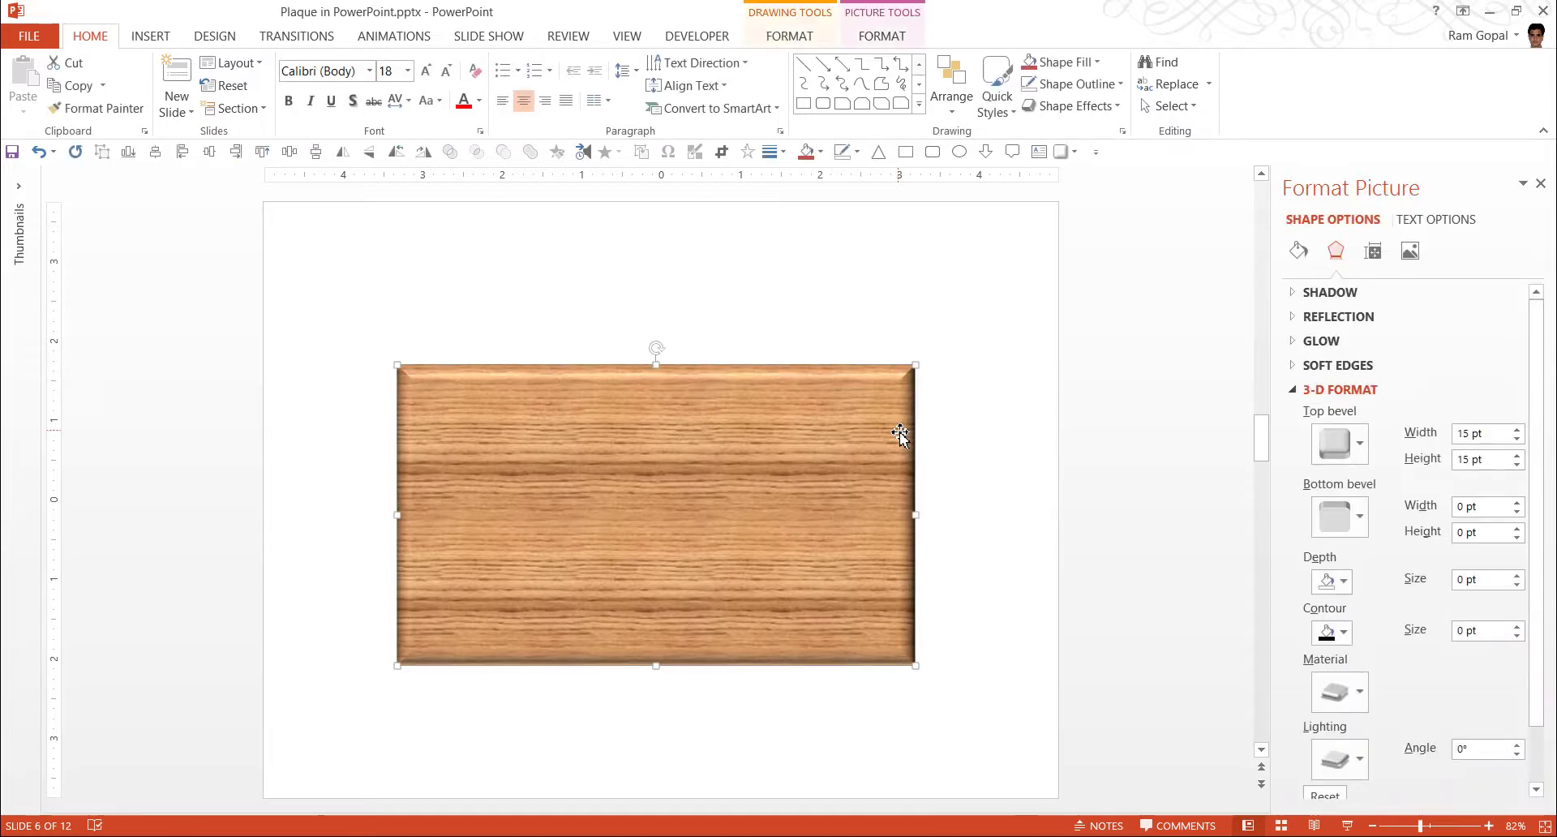
left_click(1318, 391)
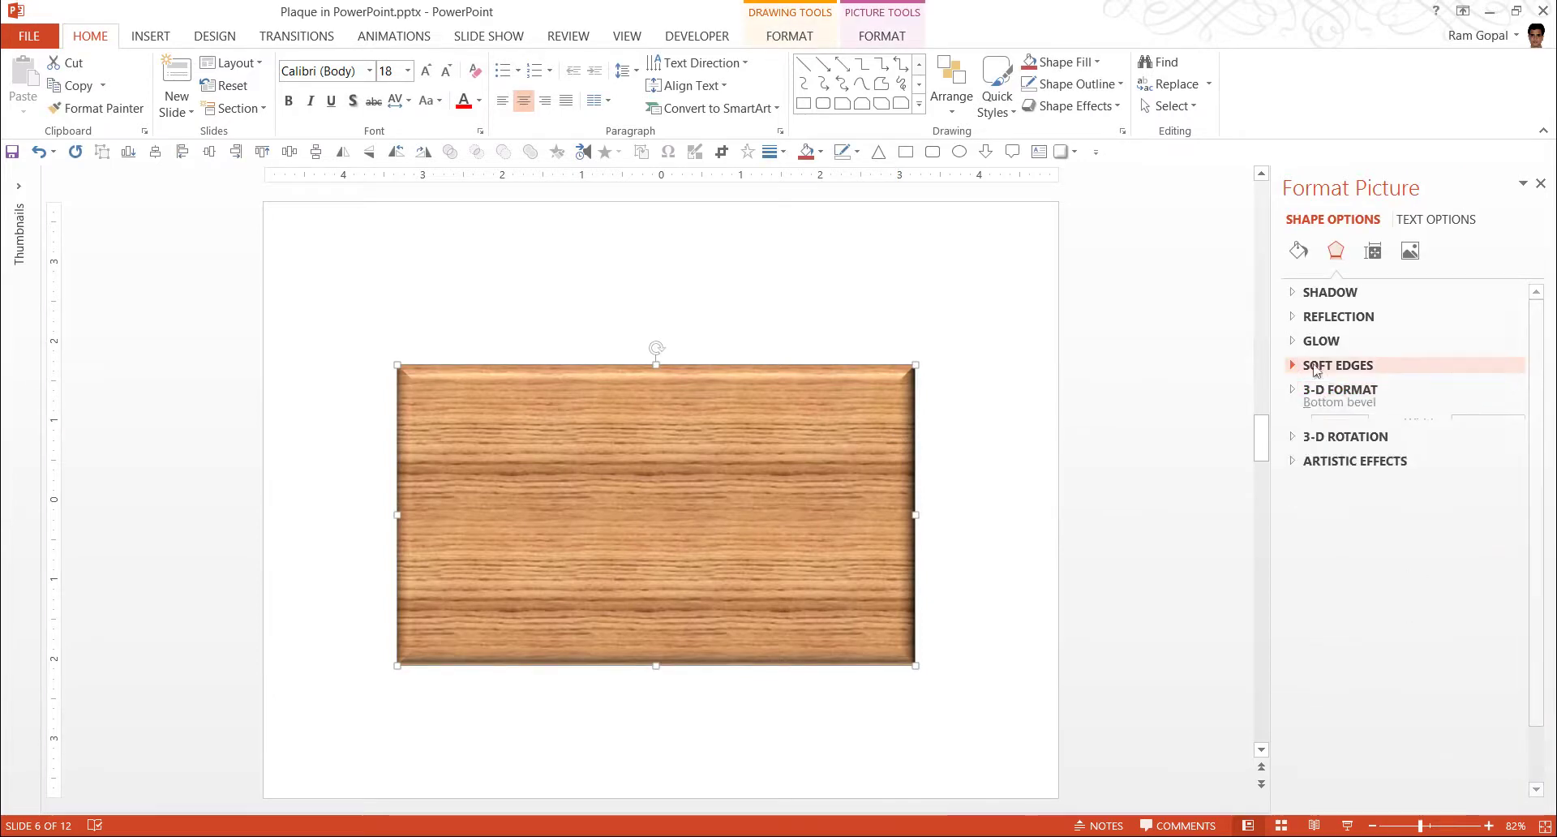
left_click(1325, 294)
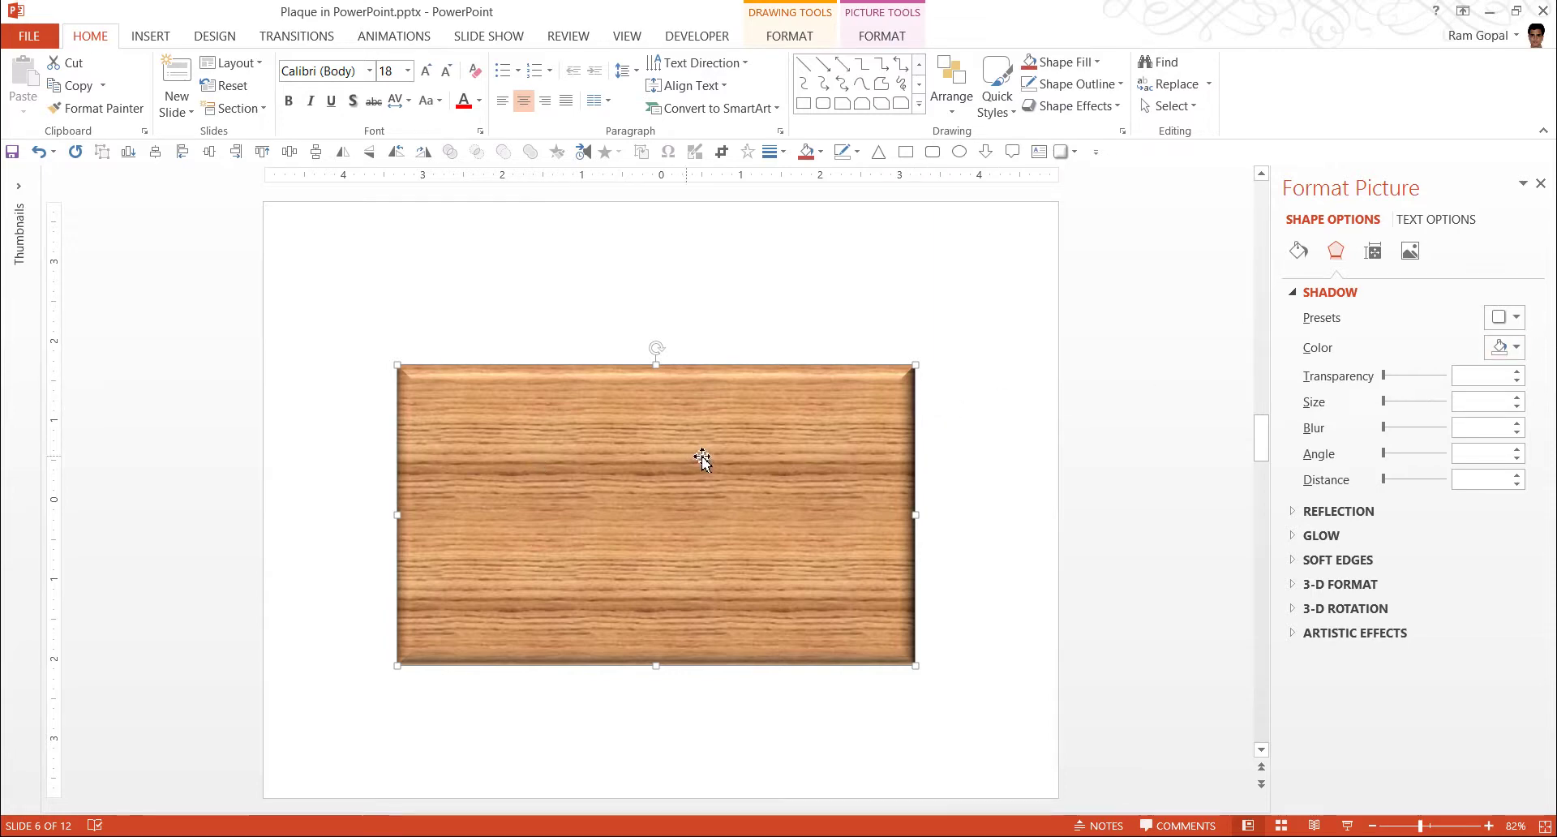
left_click(1516, 318)
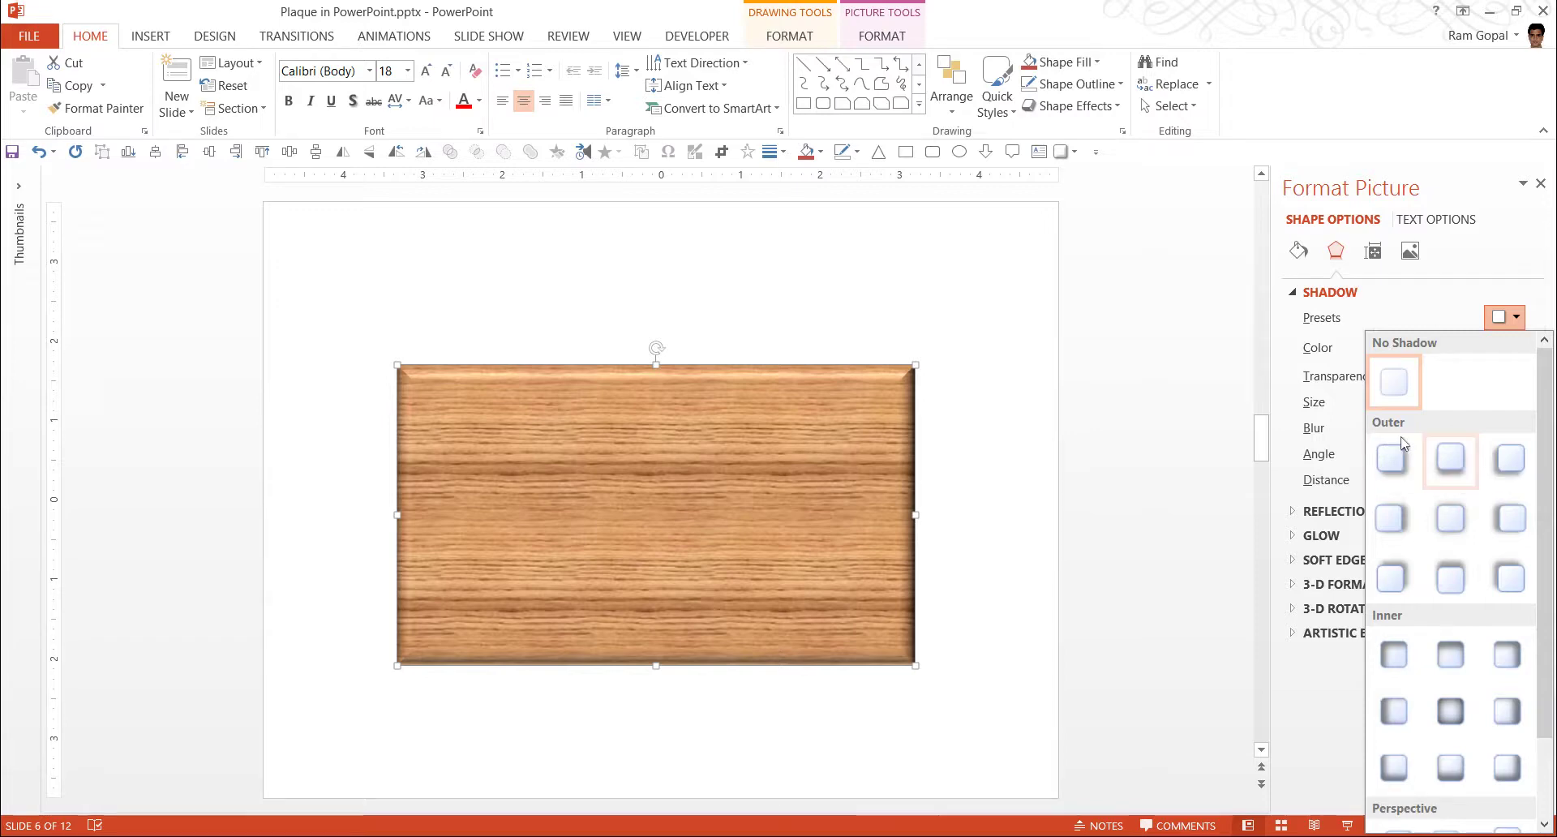
left_click(1493, 466)
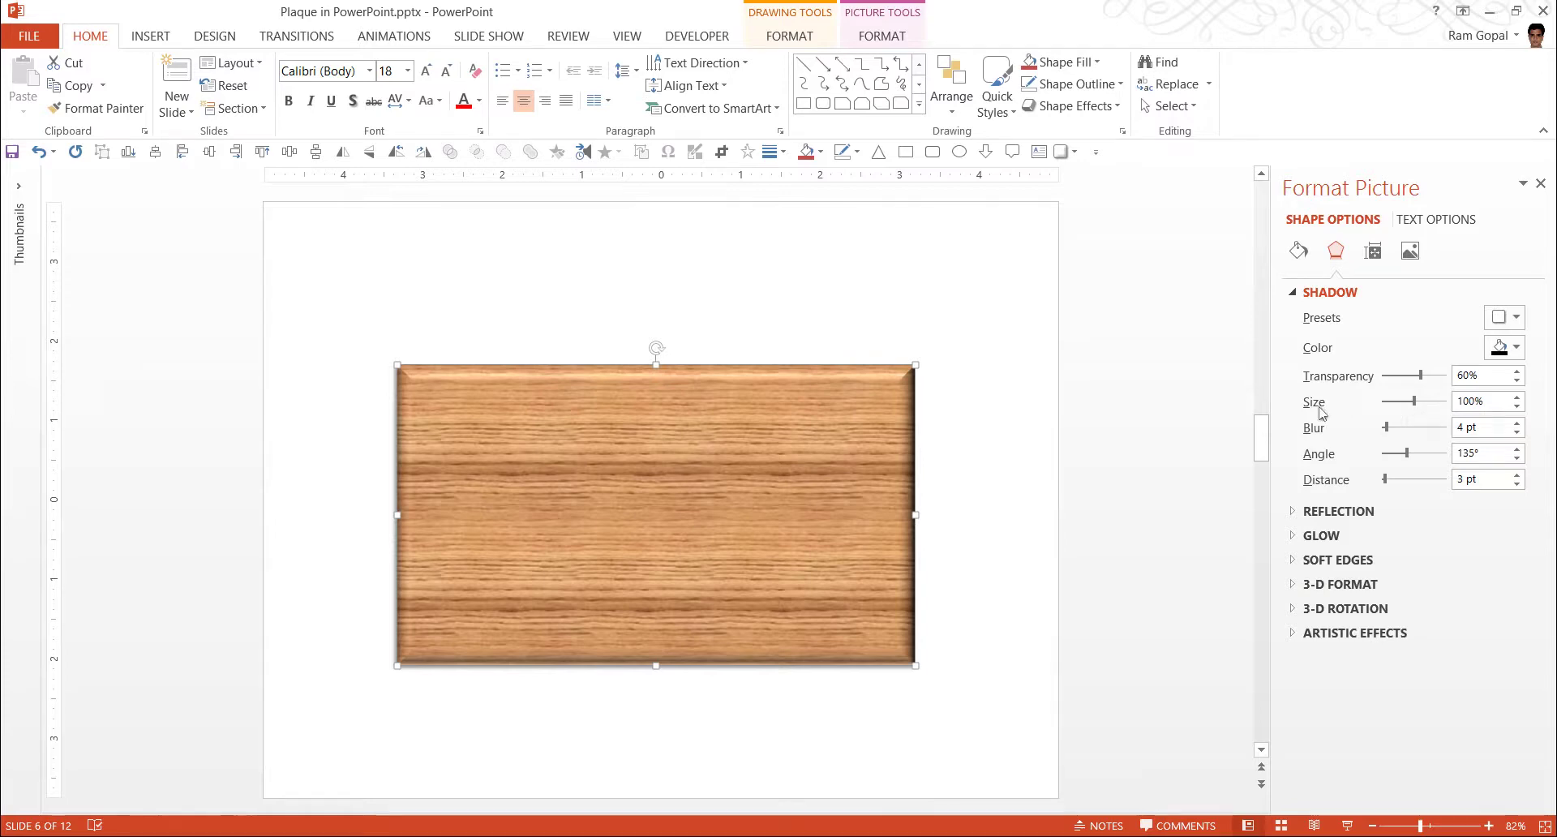
left_click(1516, 396)
left_click(1516, 397)
left_click(1516, 397)
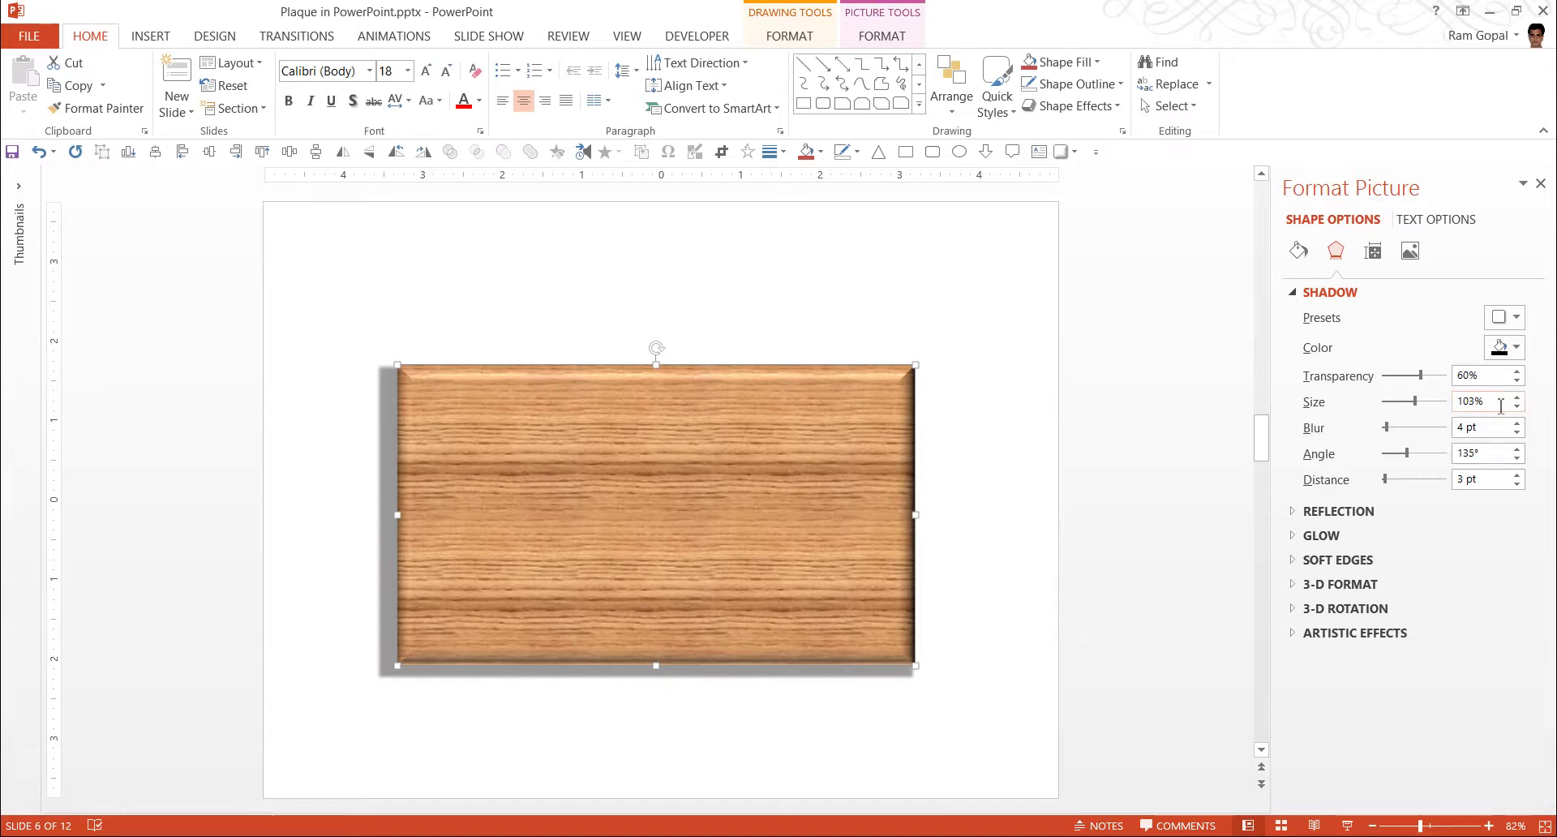
left_click(1168, 493)
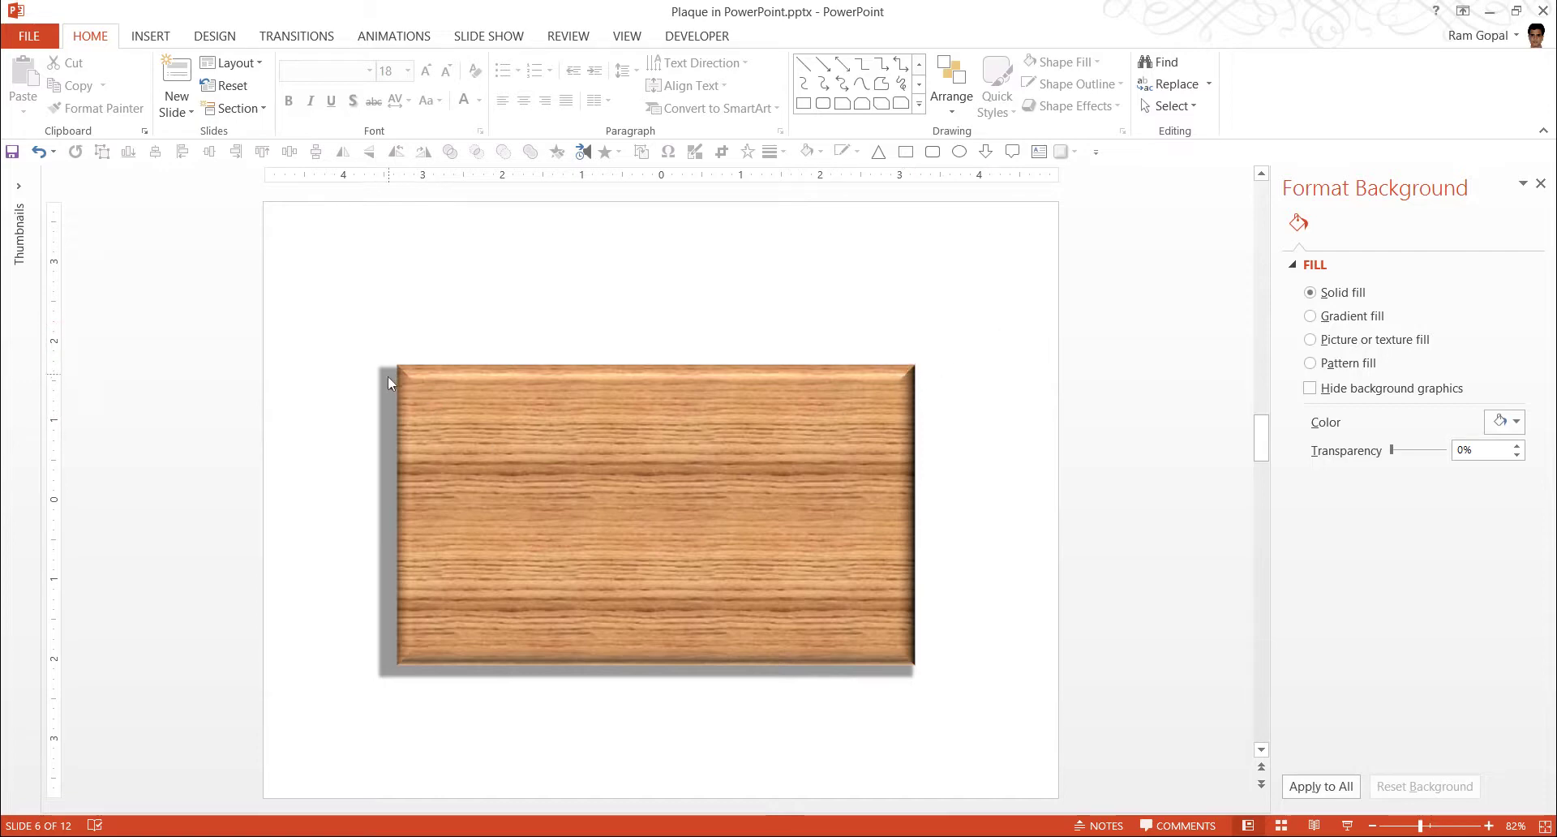
Set the wooden rectangle's shadow blur to 15 pt
left_click(667, 541)
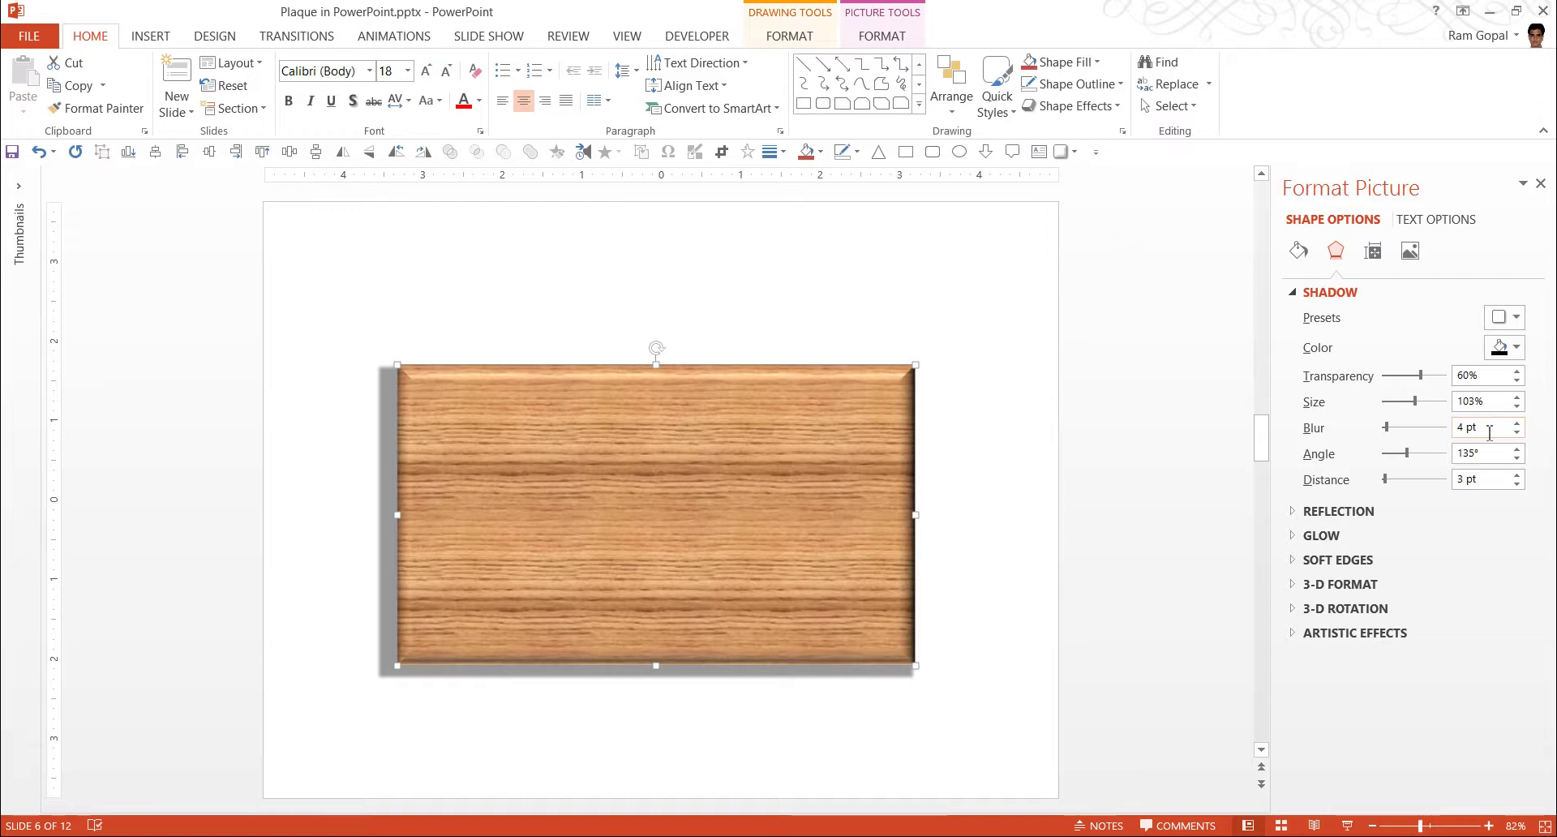
left_click(1517, 423)
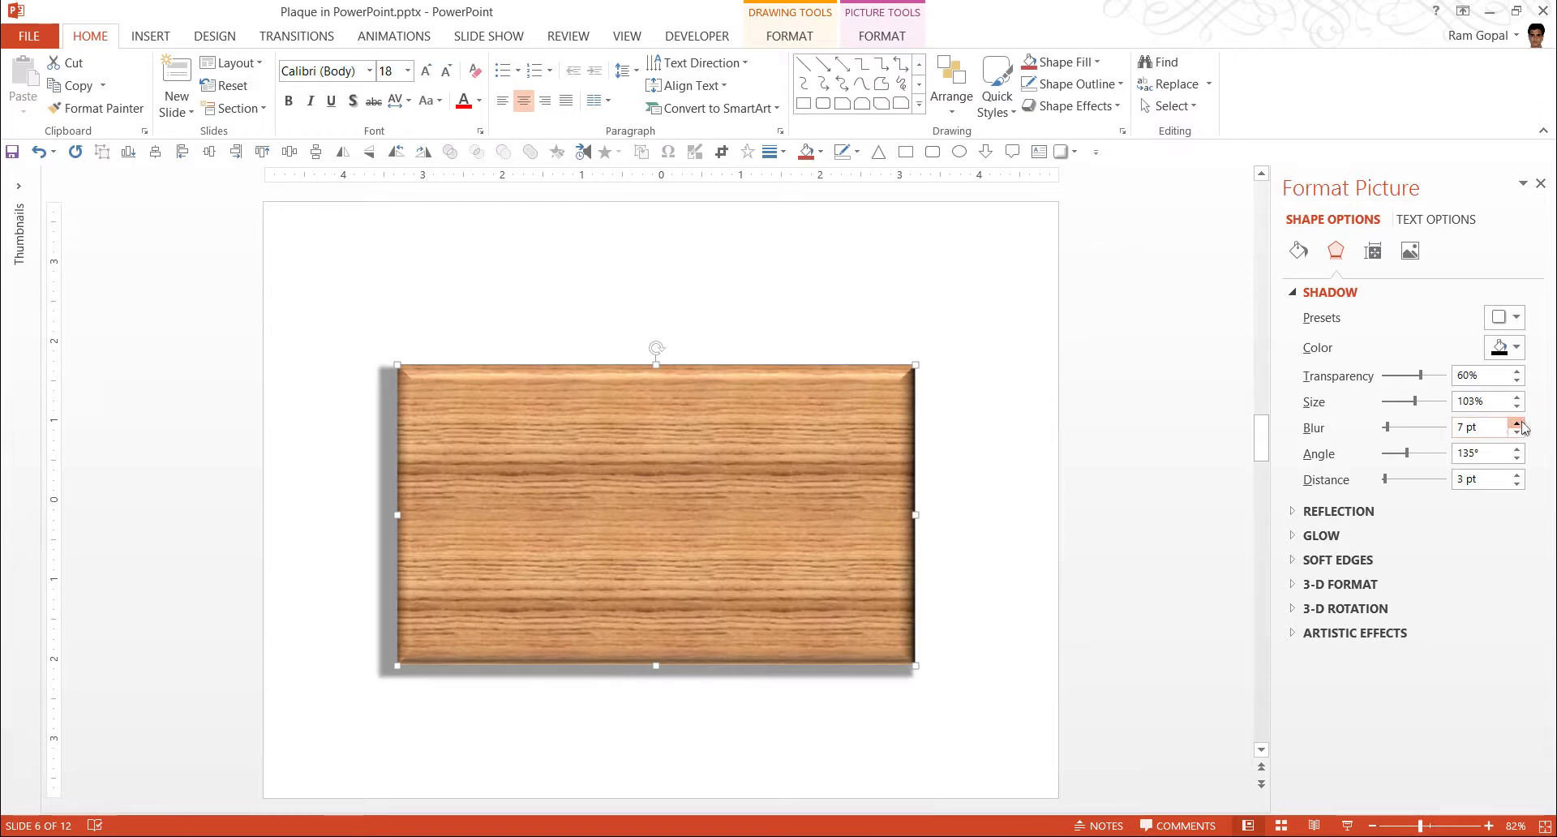
left_click(1516, 422)
left_click(1517, 422)
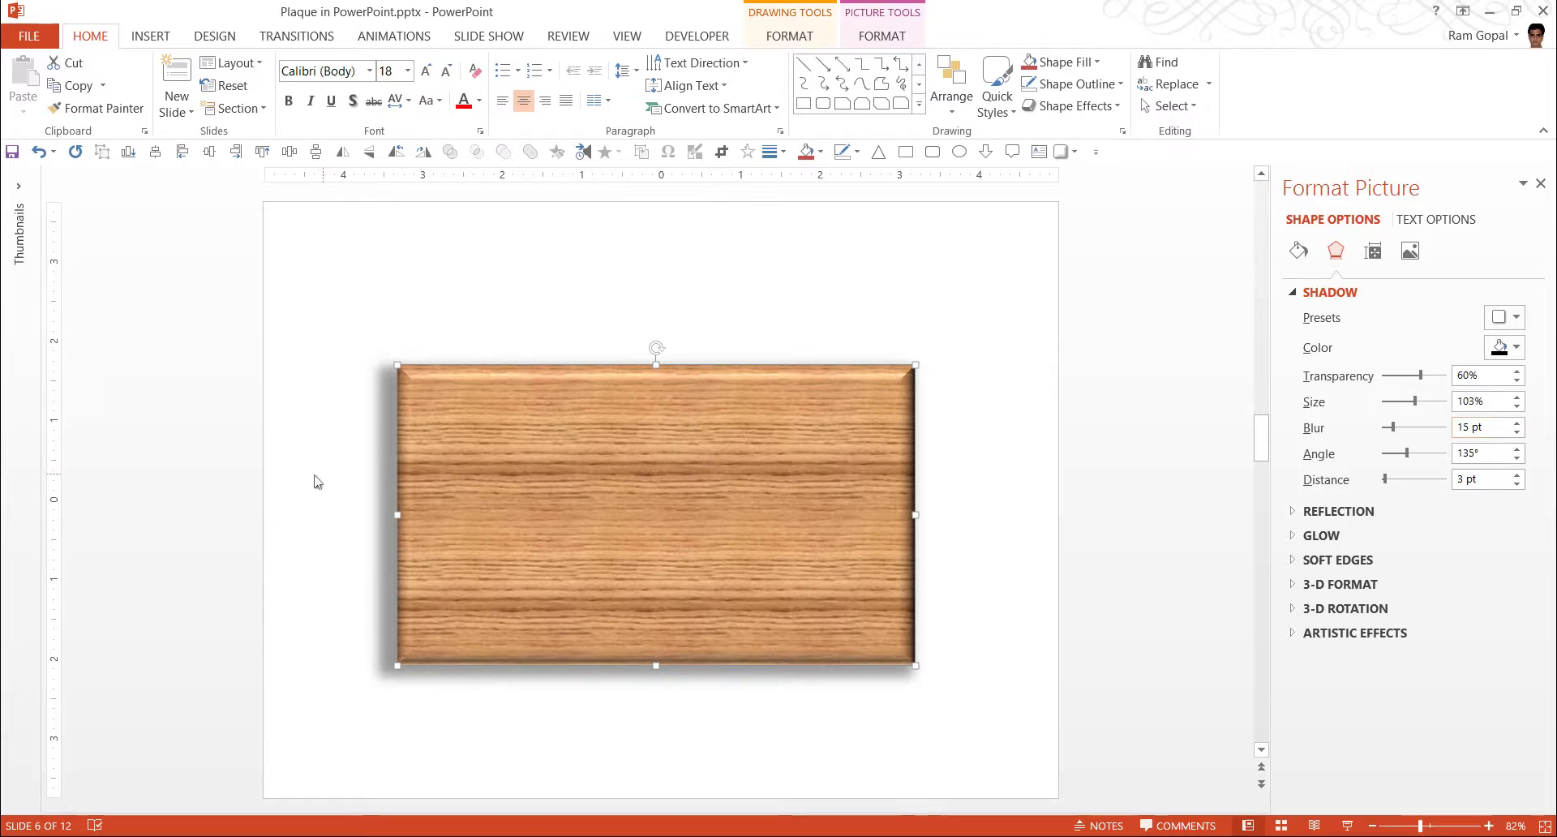
left_click(381, 435)
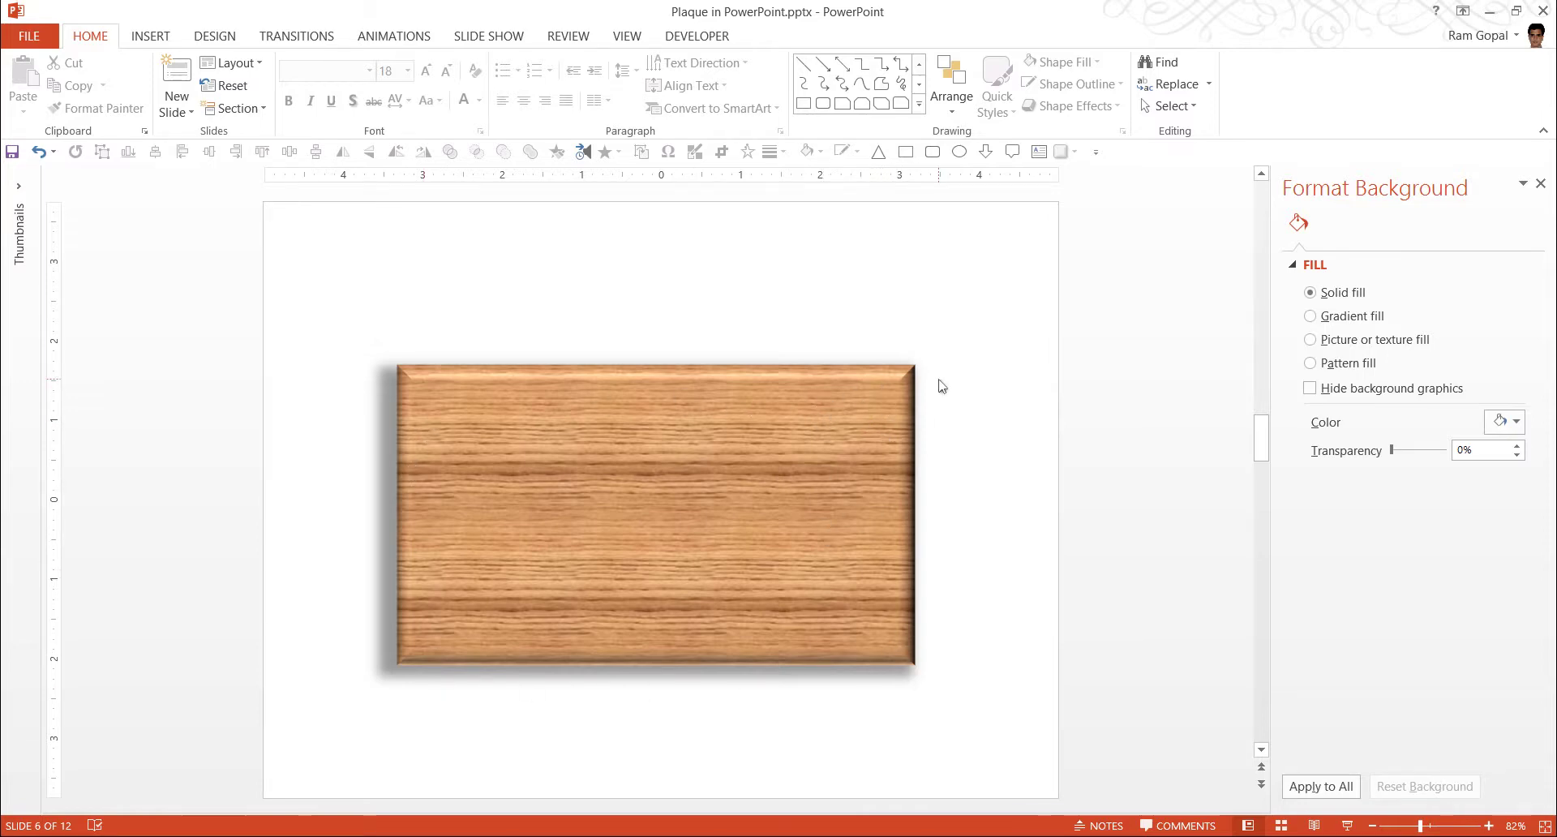
Draw a small circle about 0.5 inch across on the empty area above the plaque's upper right corner
left_click(920, 103)
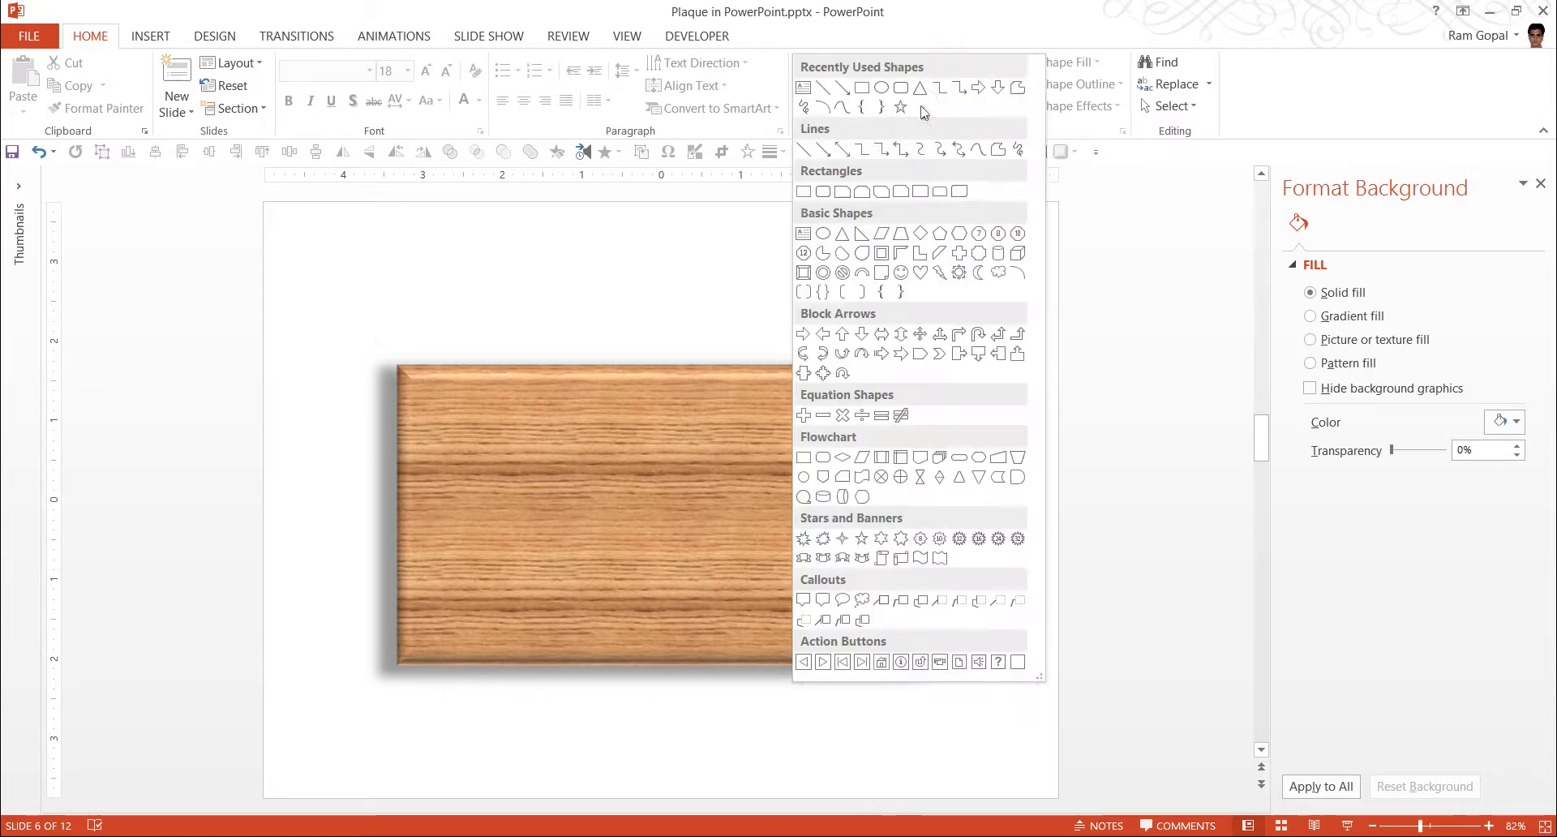
left_click(824, 235)
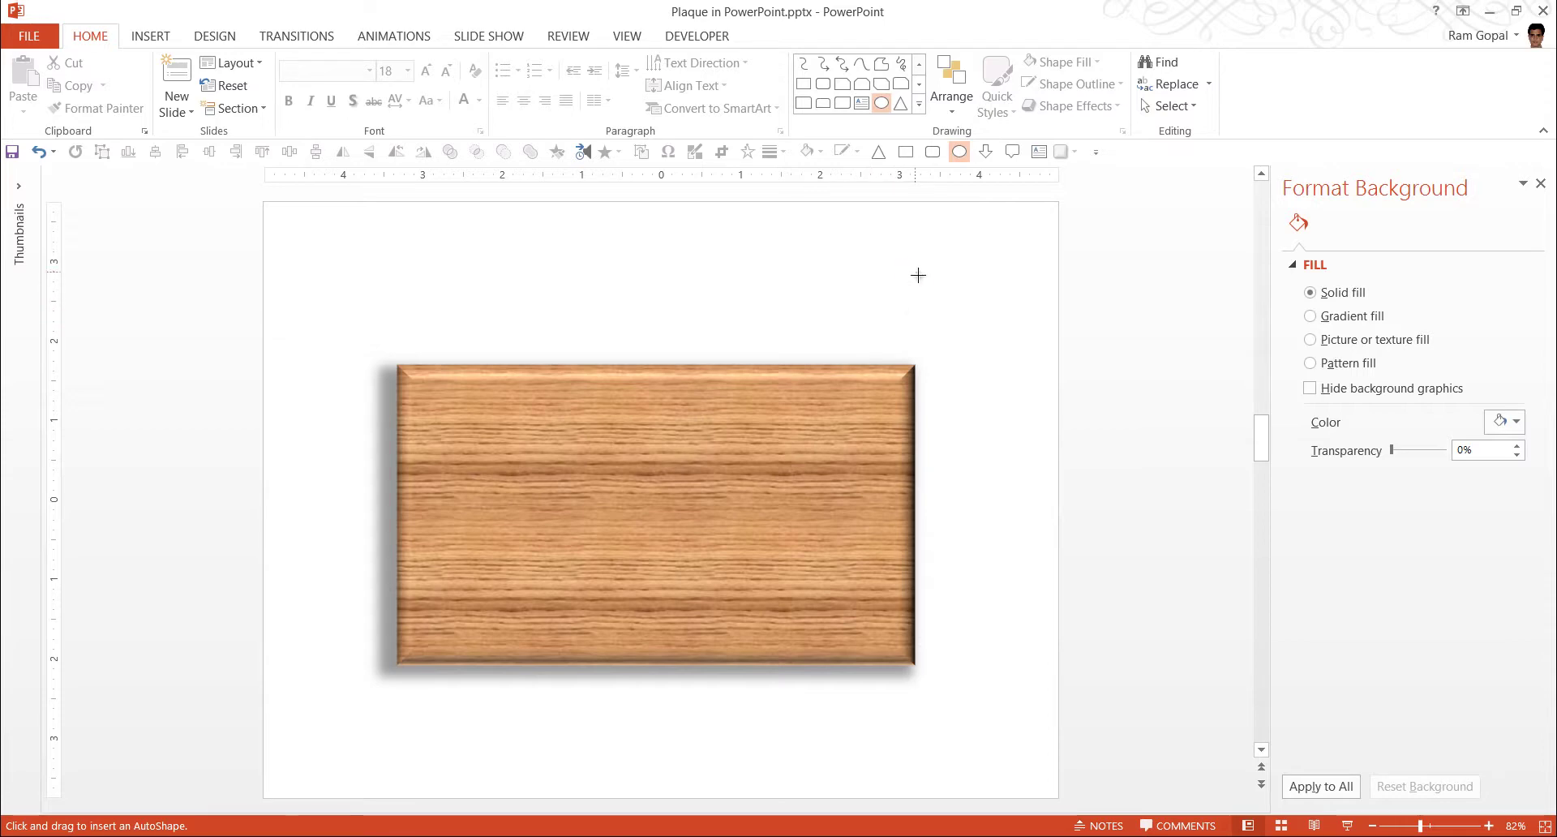
left_click_drag(918, 275, 943, 316)
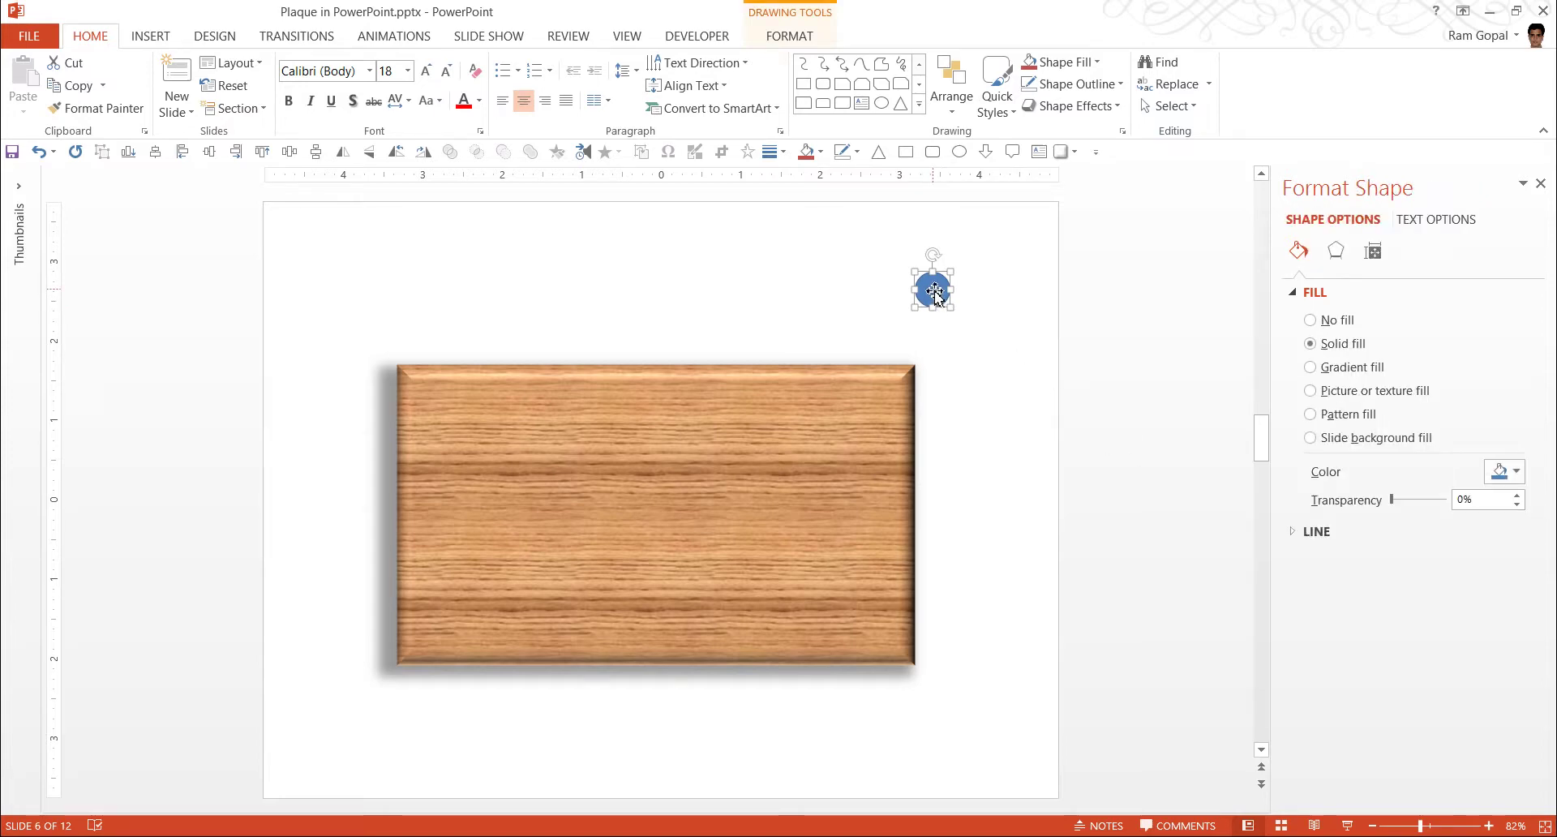
Fill the small circle with a light grey theme shade and apply the second shape-effect preset in the first row
left_click(1075, 68)
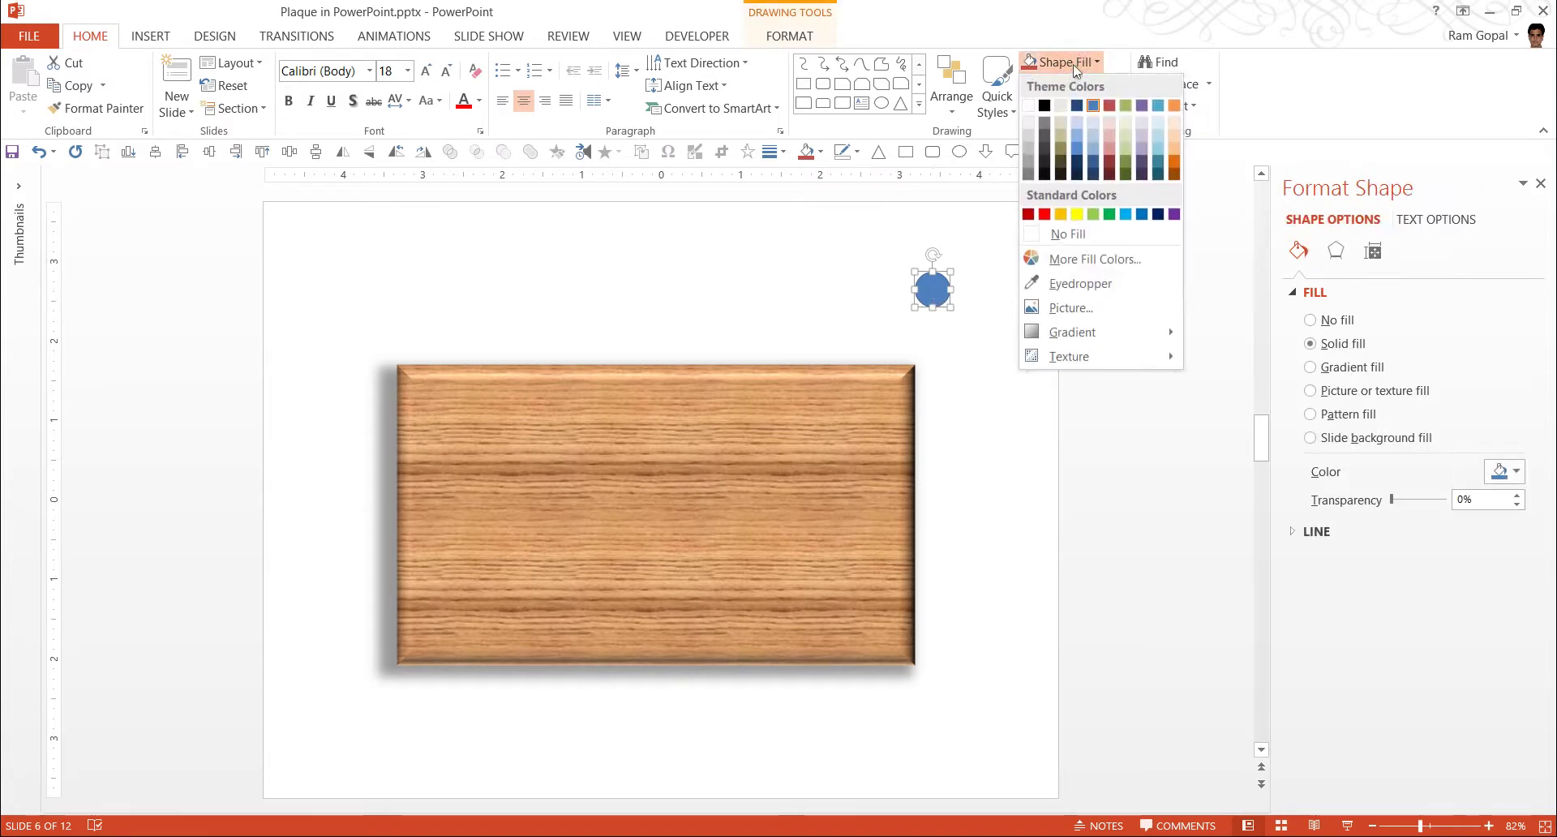
left_click(1029, 142)
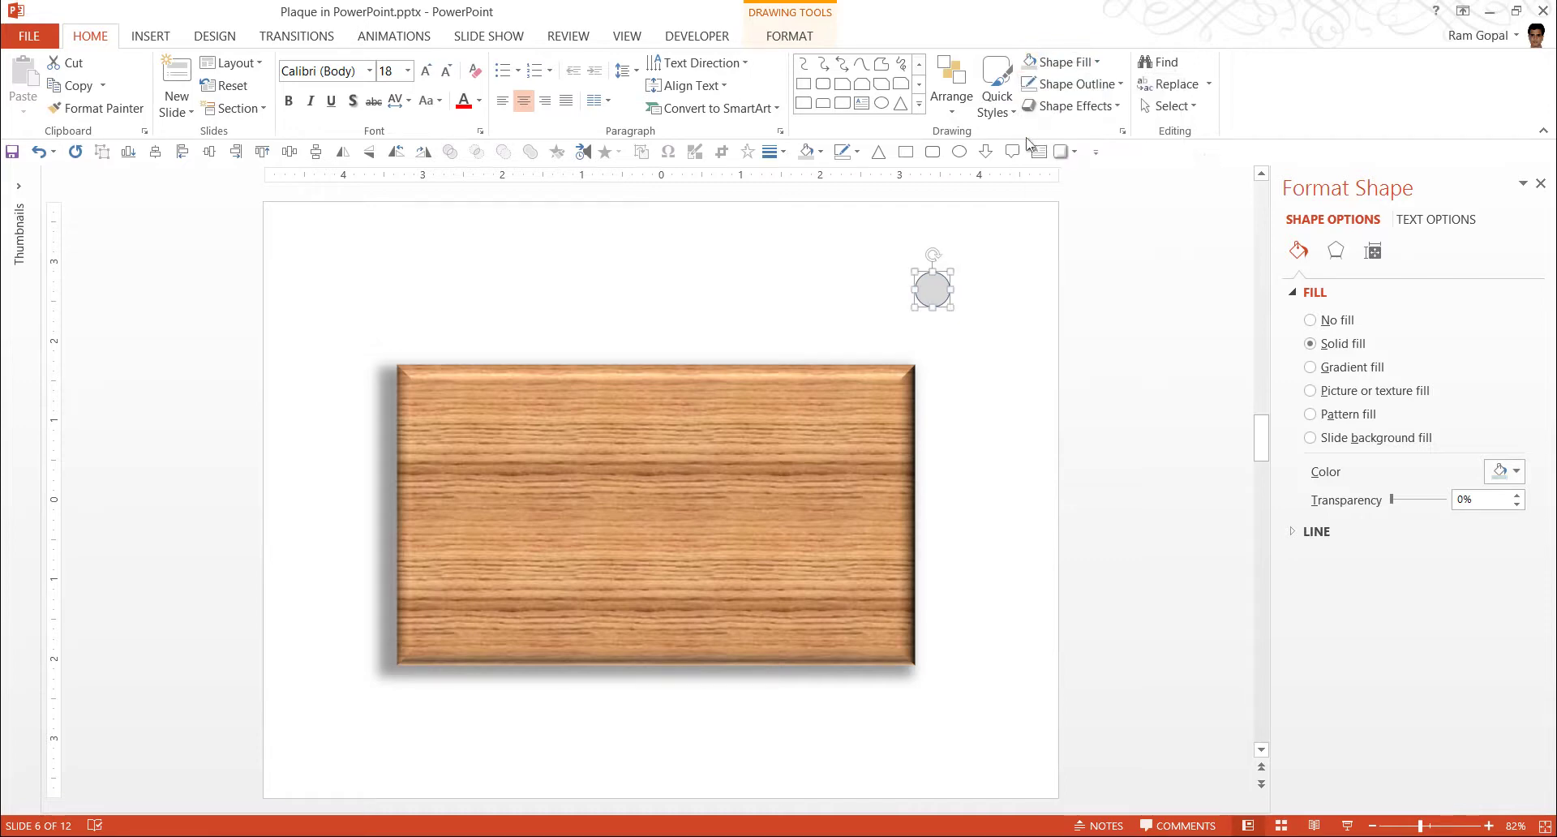
left_click(1085, 105)
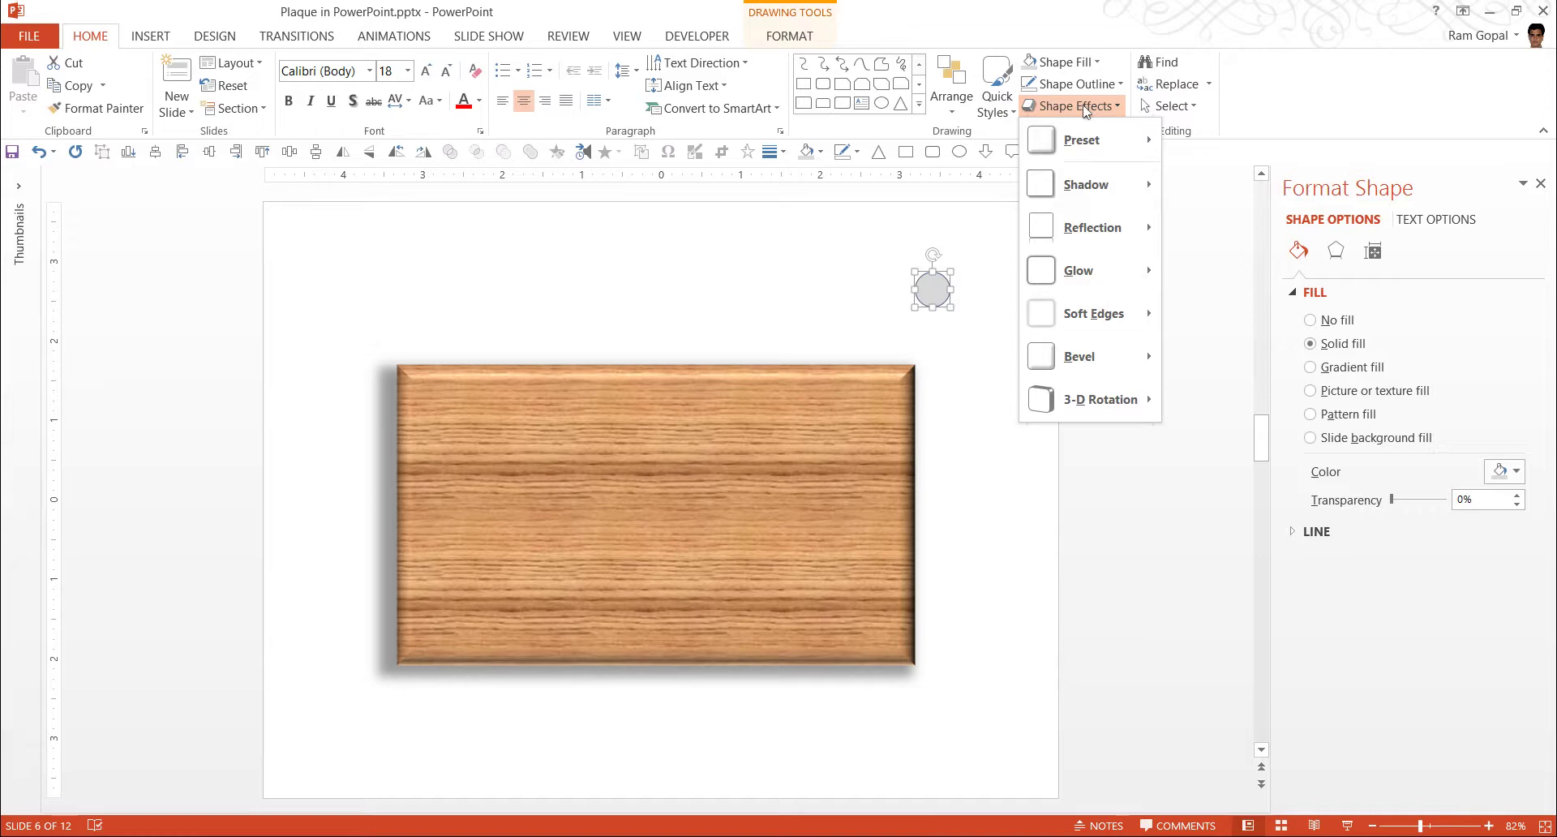
mouse_move(1099, 148)
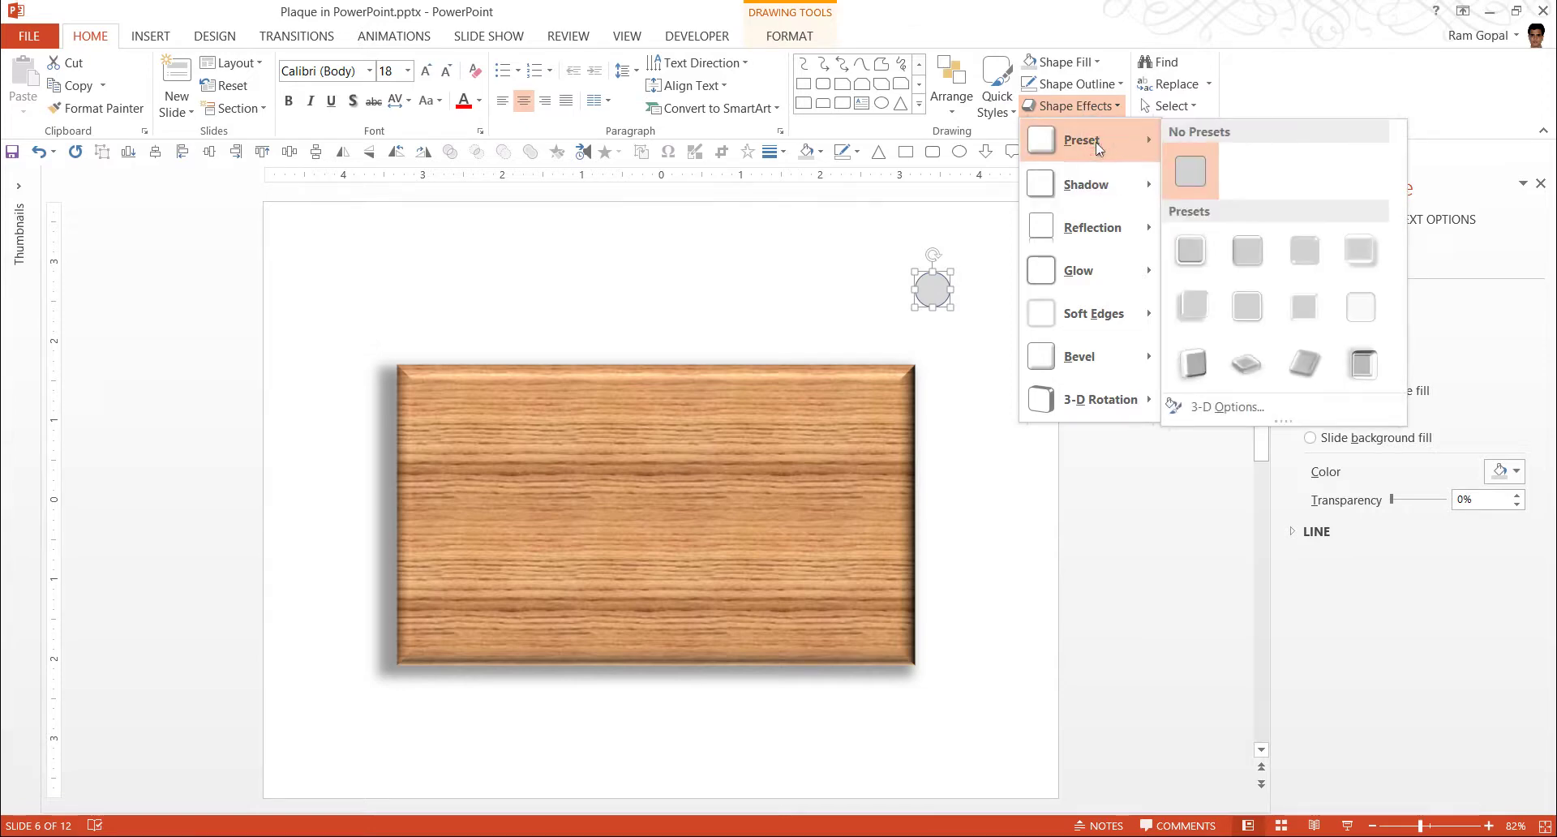
left_click(1253, 256)
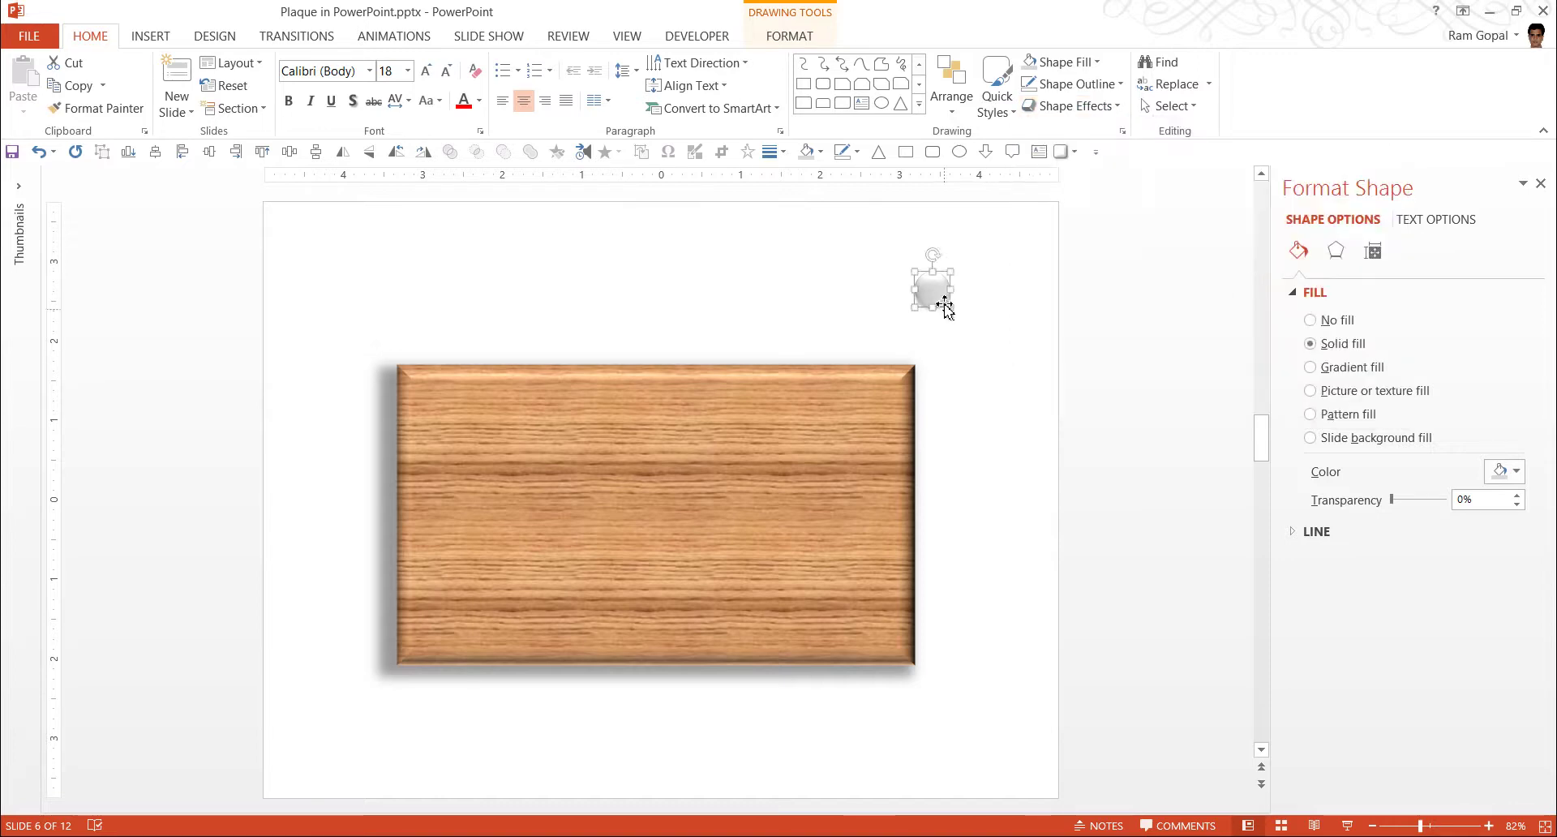
left_click(1082, 377)
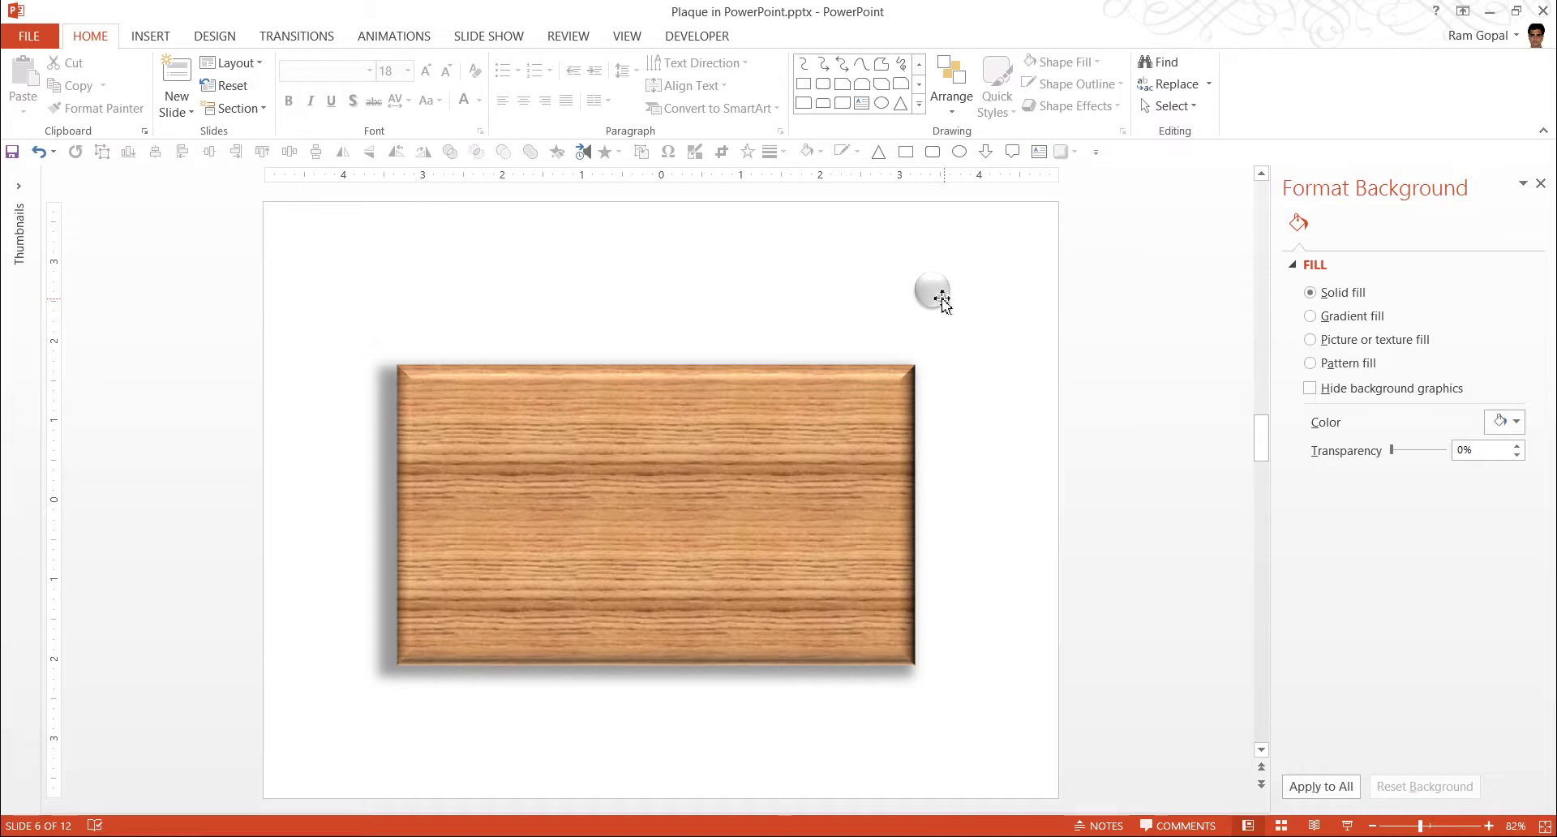
Draw a straight horizontal line across the middle of the grey circle as the screw slot
left_click(921, 104)
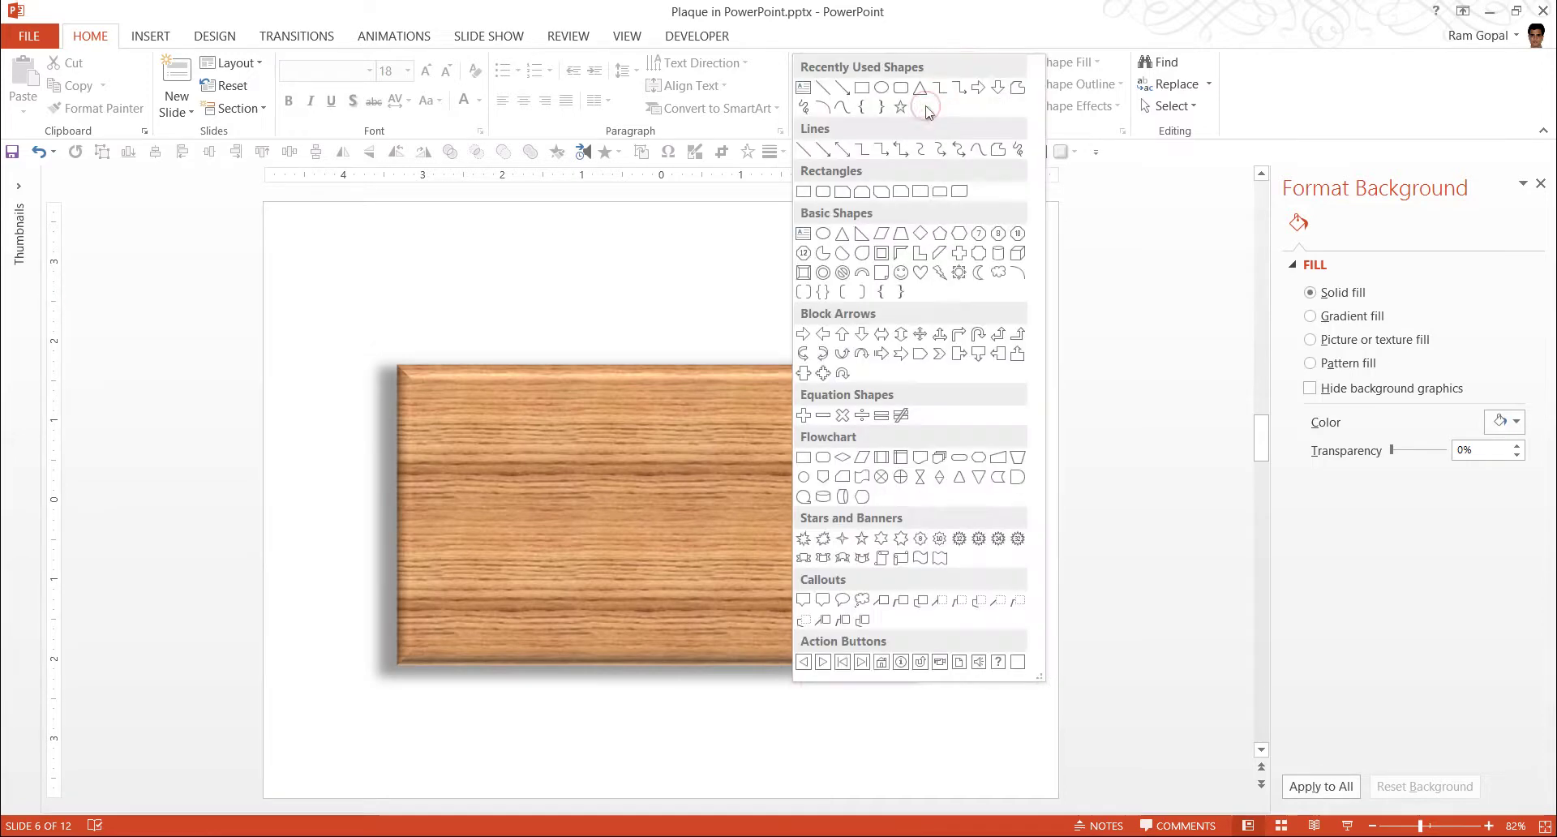
left_click(809, 152)
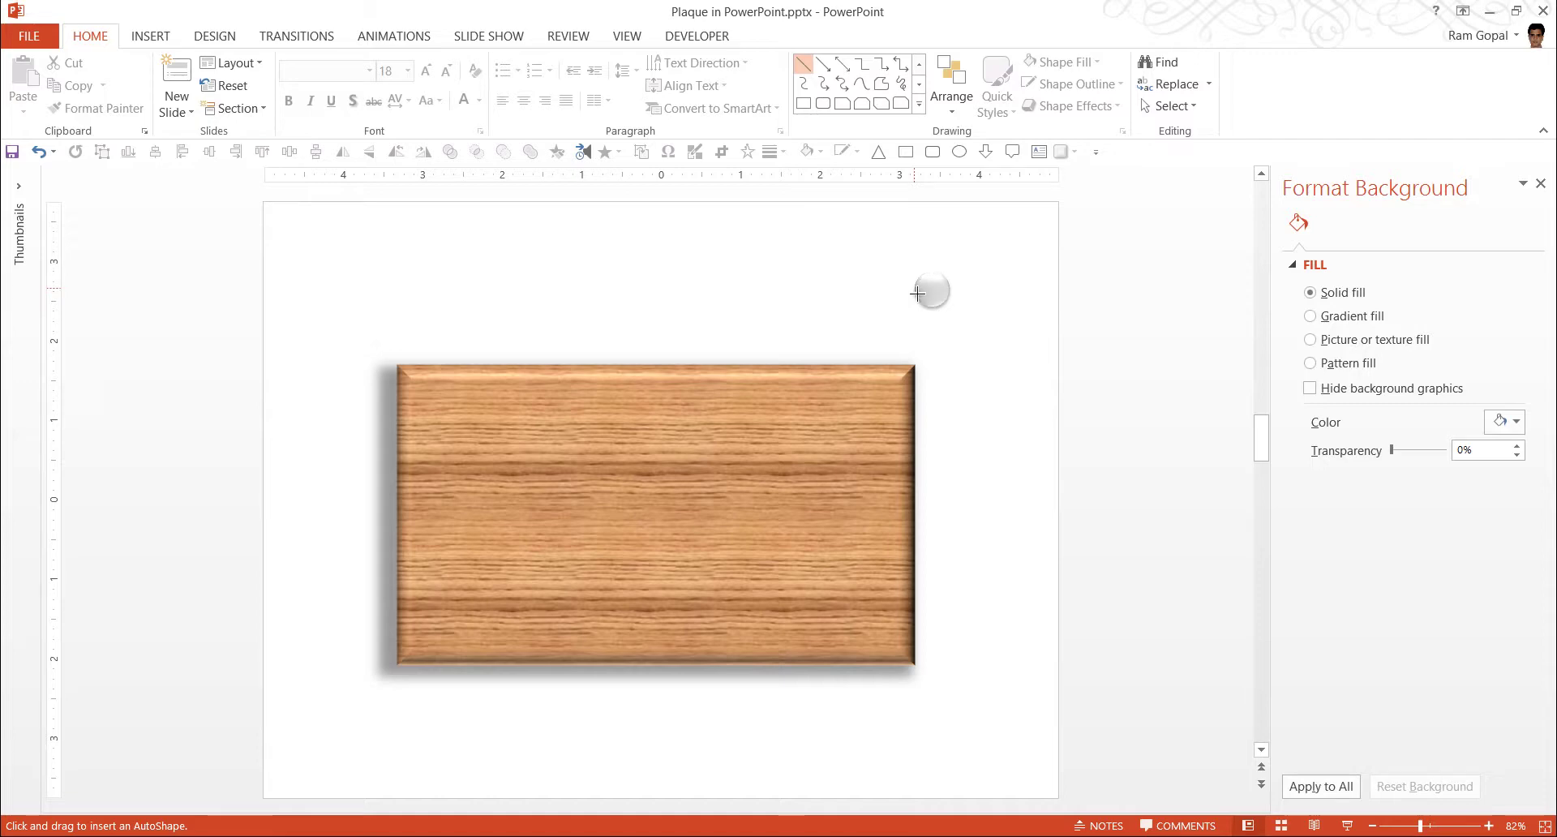
left_click_drag(955, 290, 915, 288)
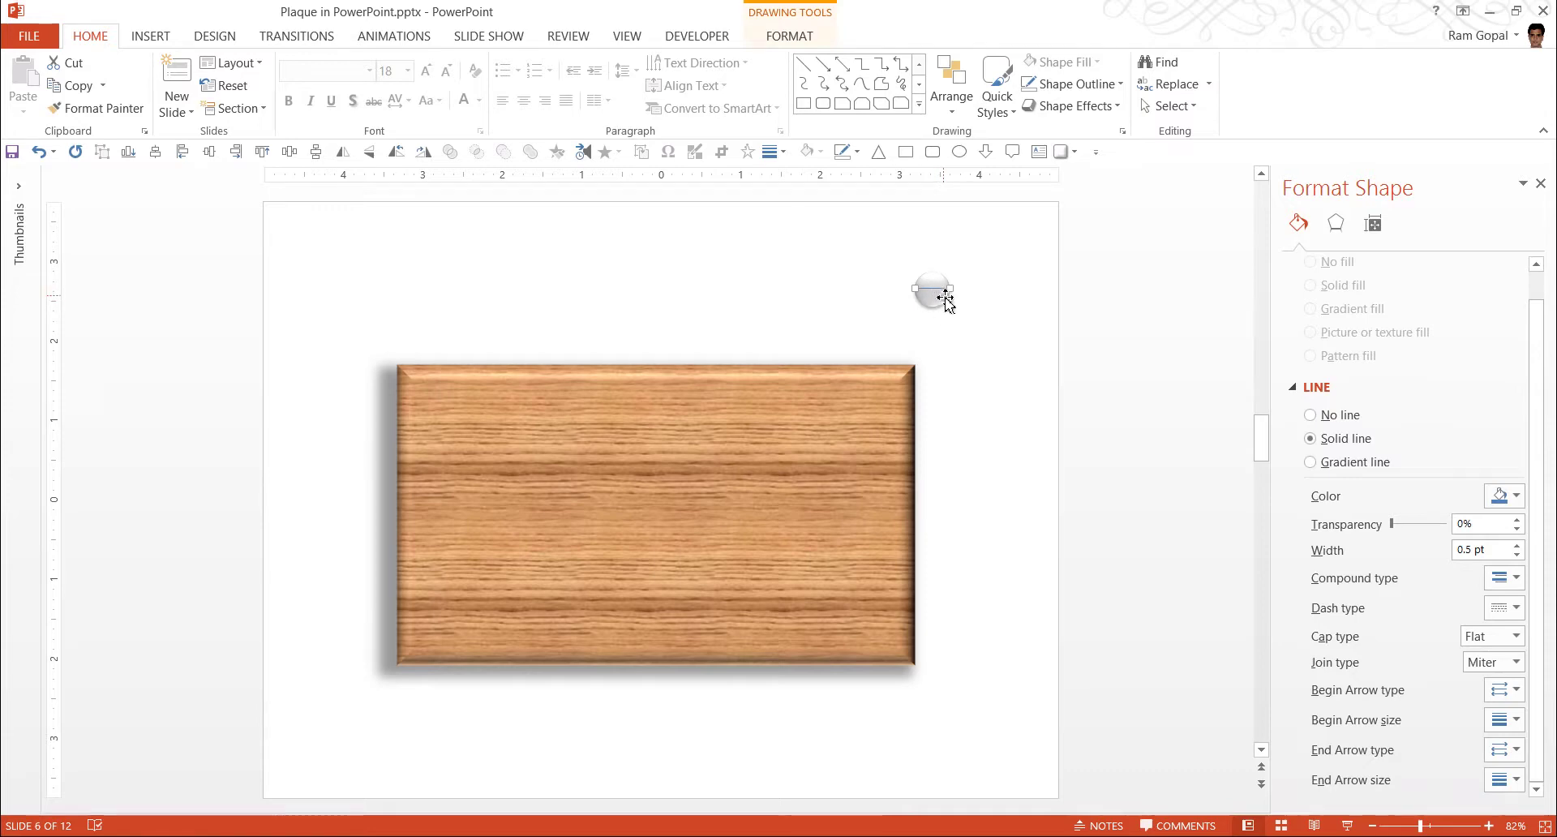
Set the slot line's weight to 2¼ pt and its colour to a dark shade of black
left_click(1065, 85)
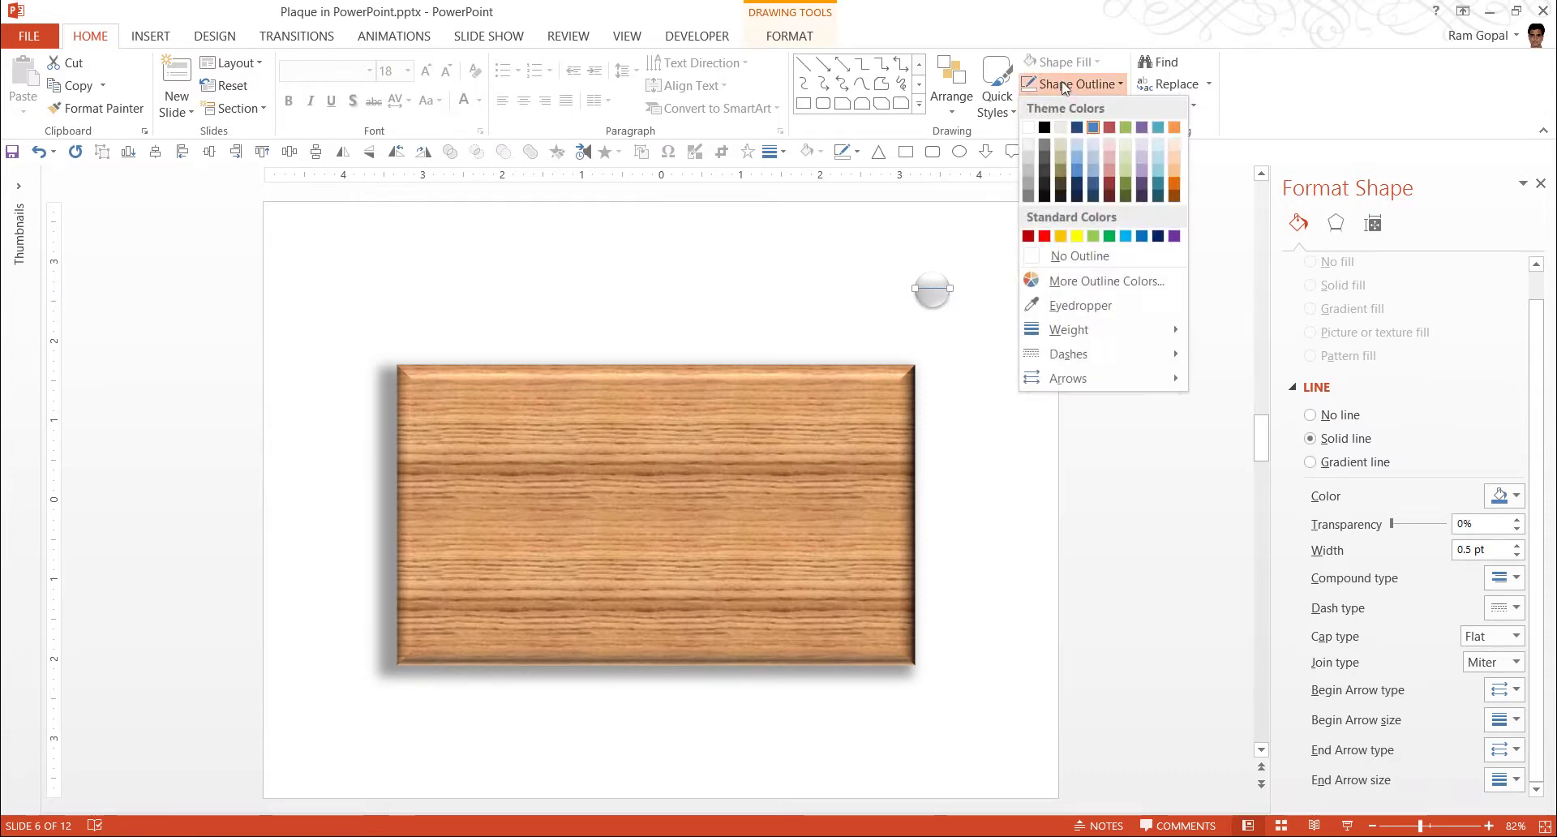
mouse_move(1089, 337)
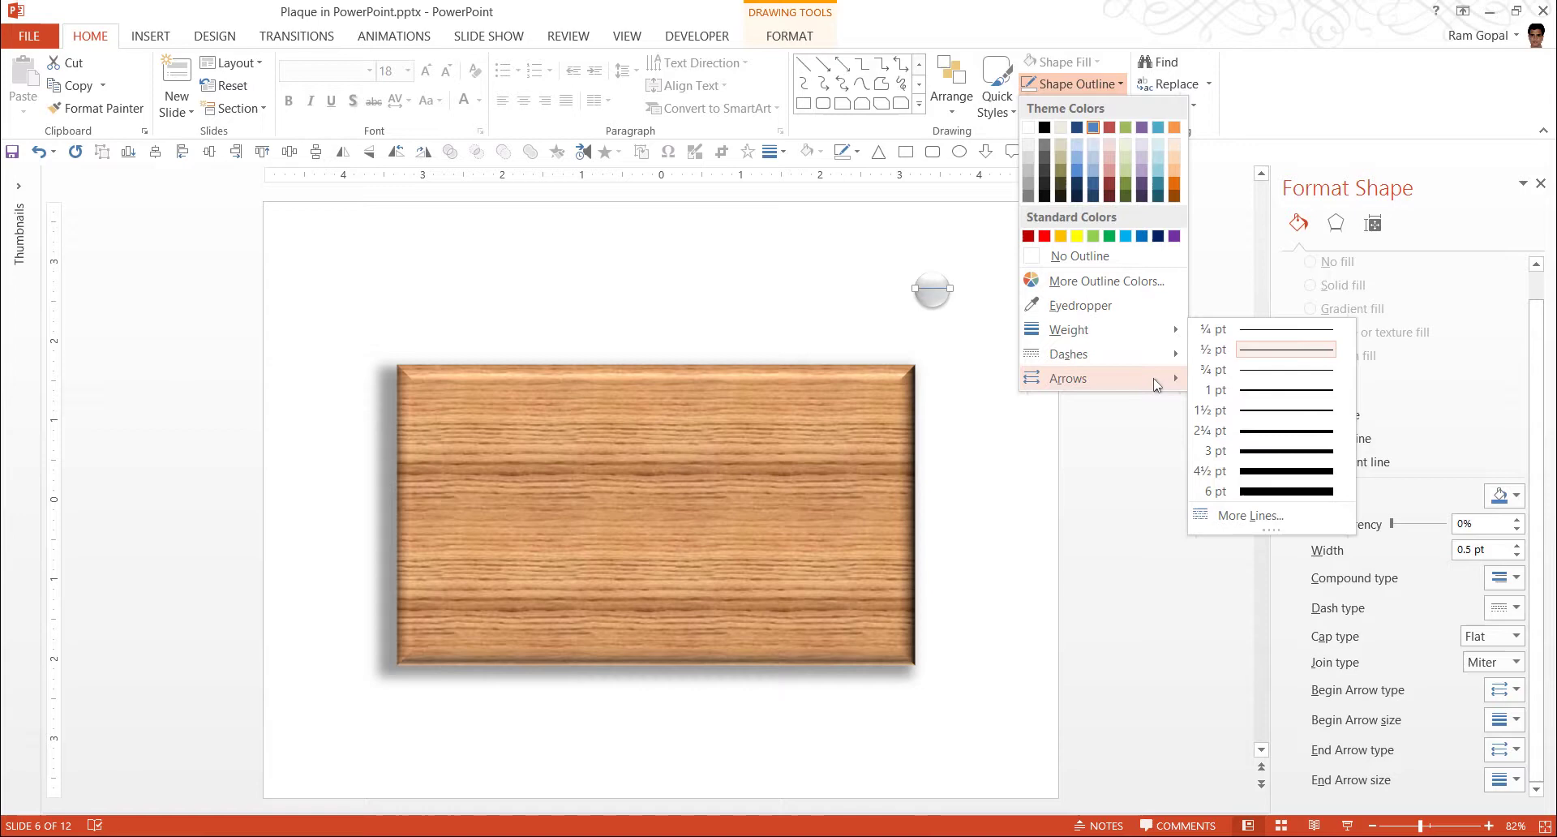
left_click(1272, 431)
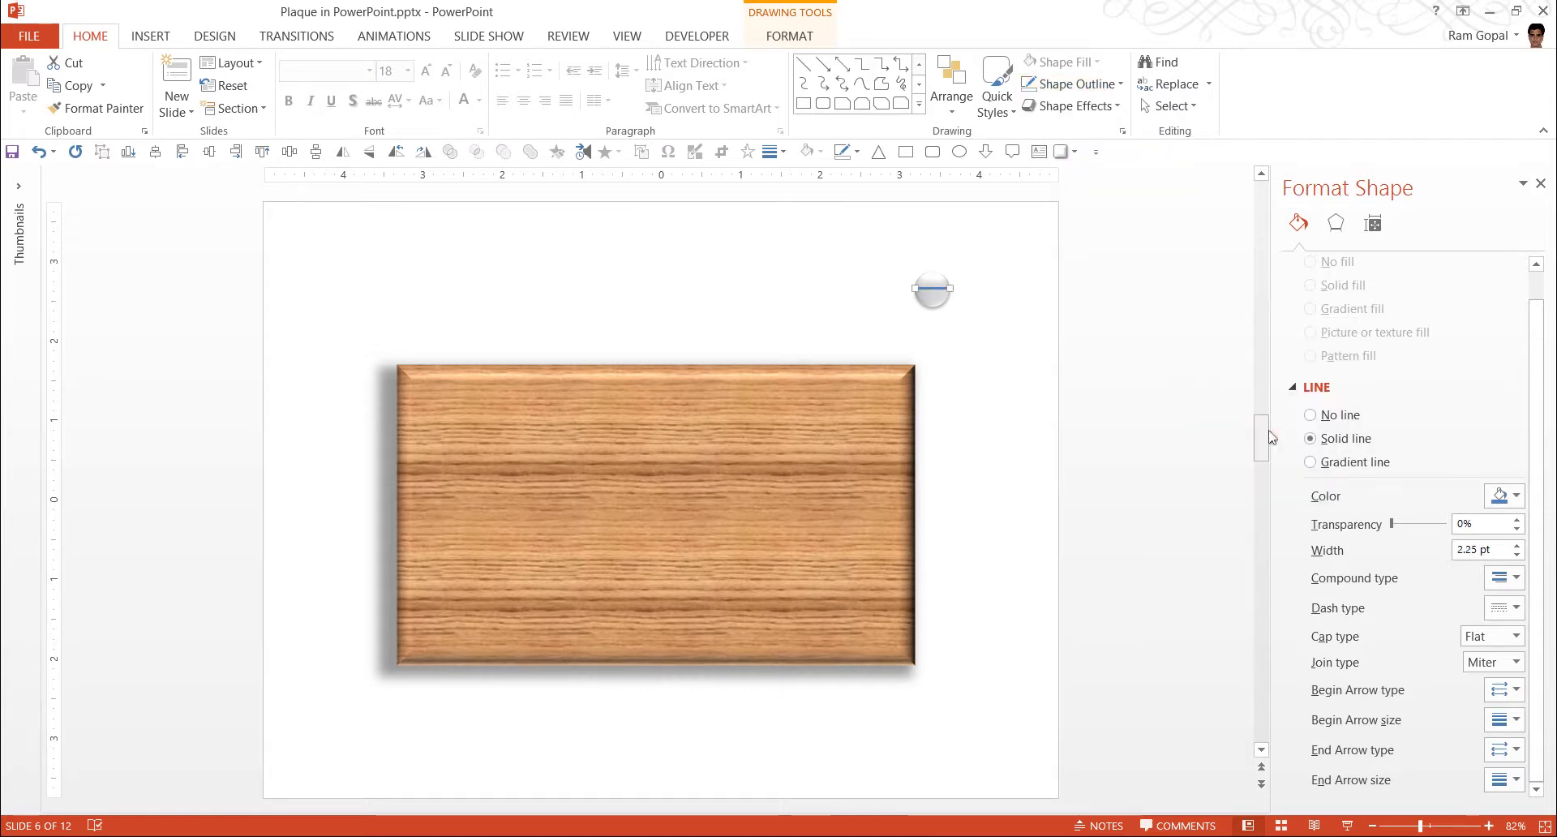
left_click(1059, 89)
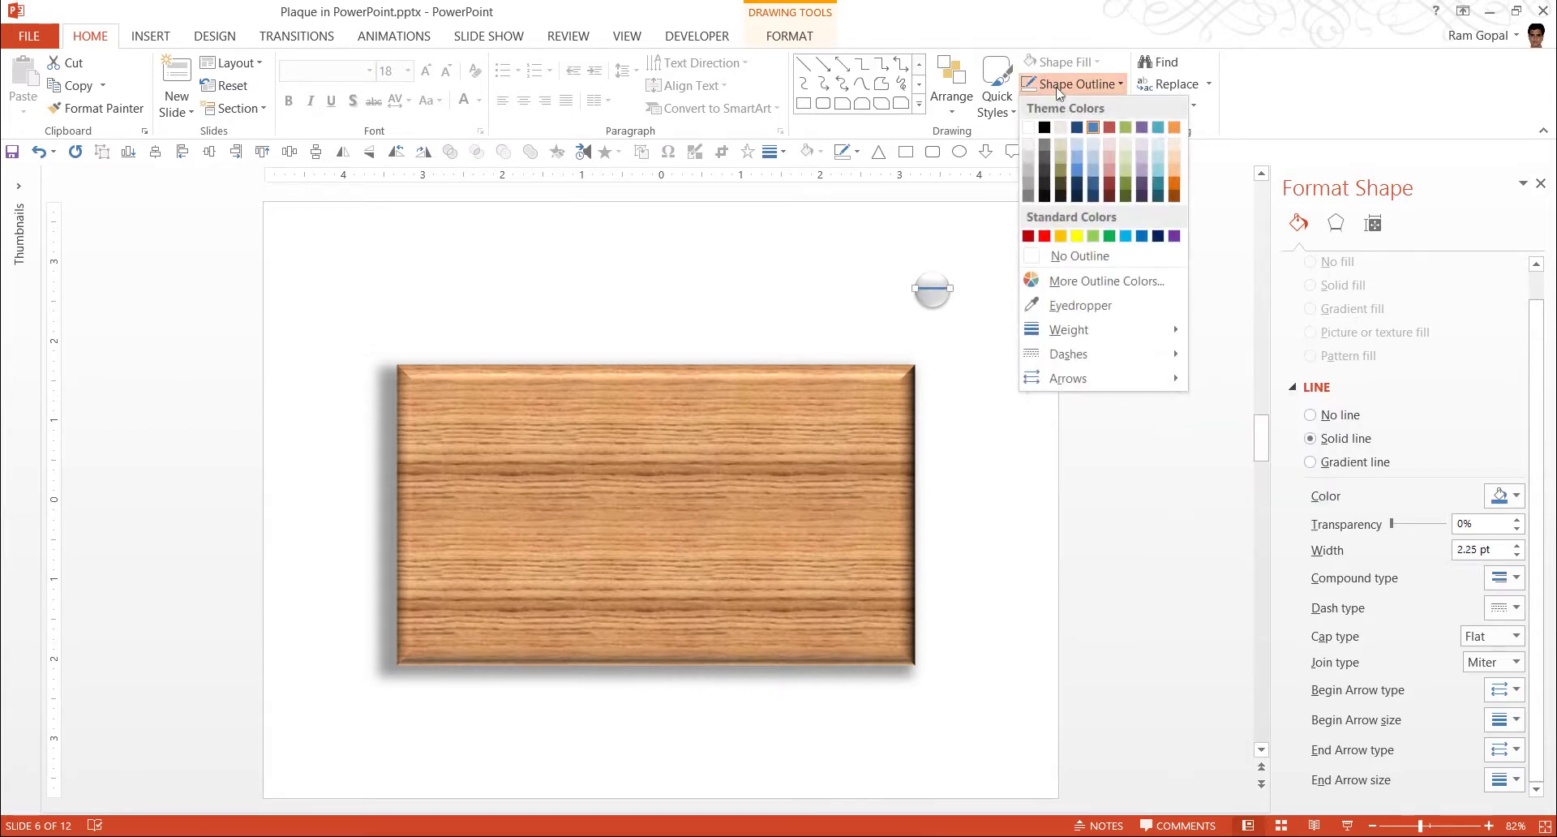
left_click(1047, 190)
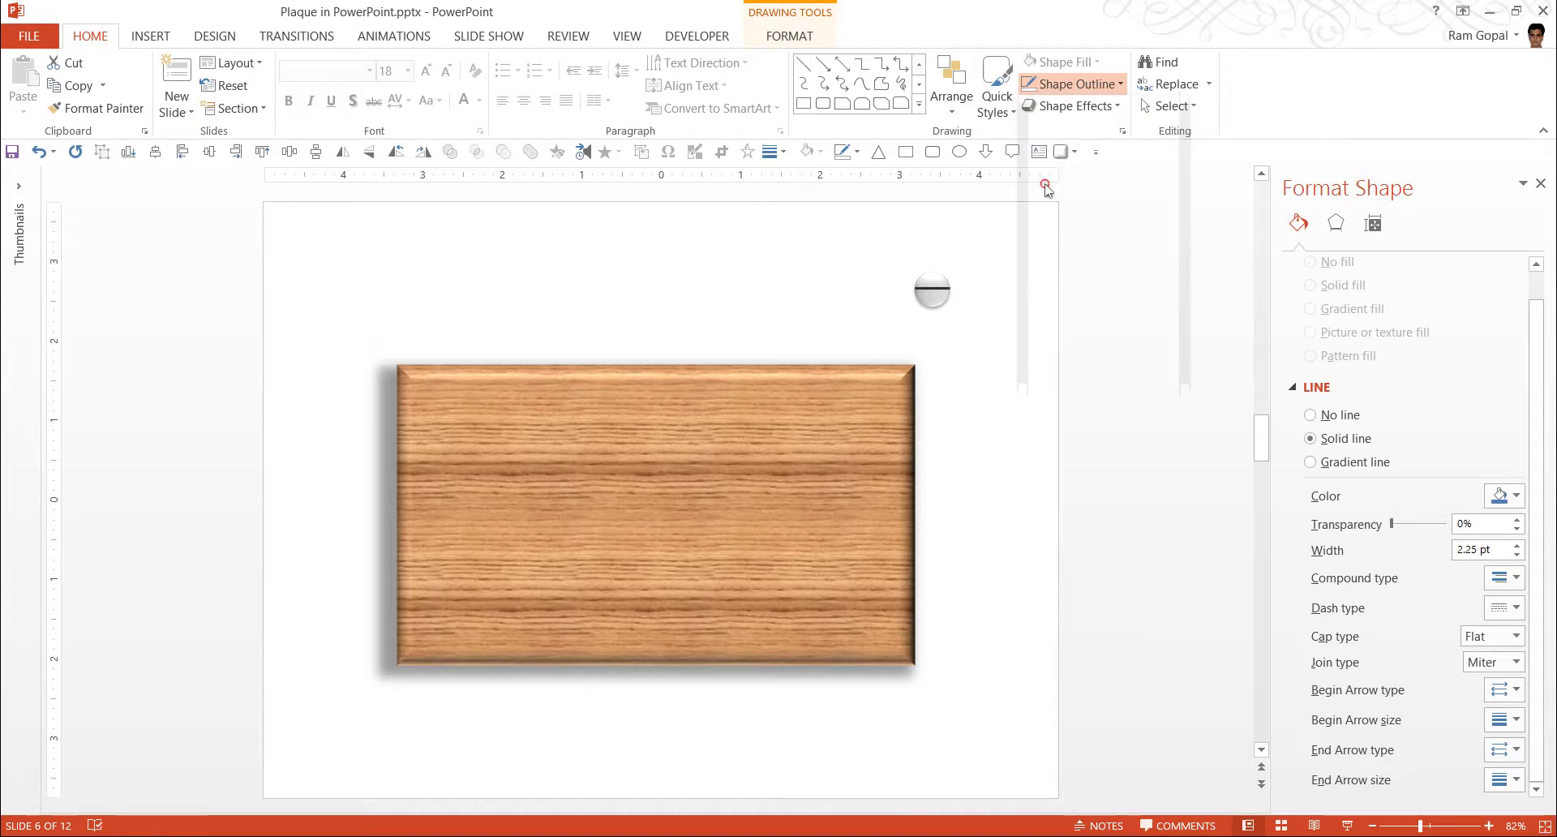
Group the grey circle with its slot line into one screw and scale the group down slightly
left_click(978, 339)
left_click_drag(978, 339, 844, 226)
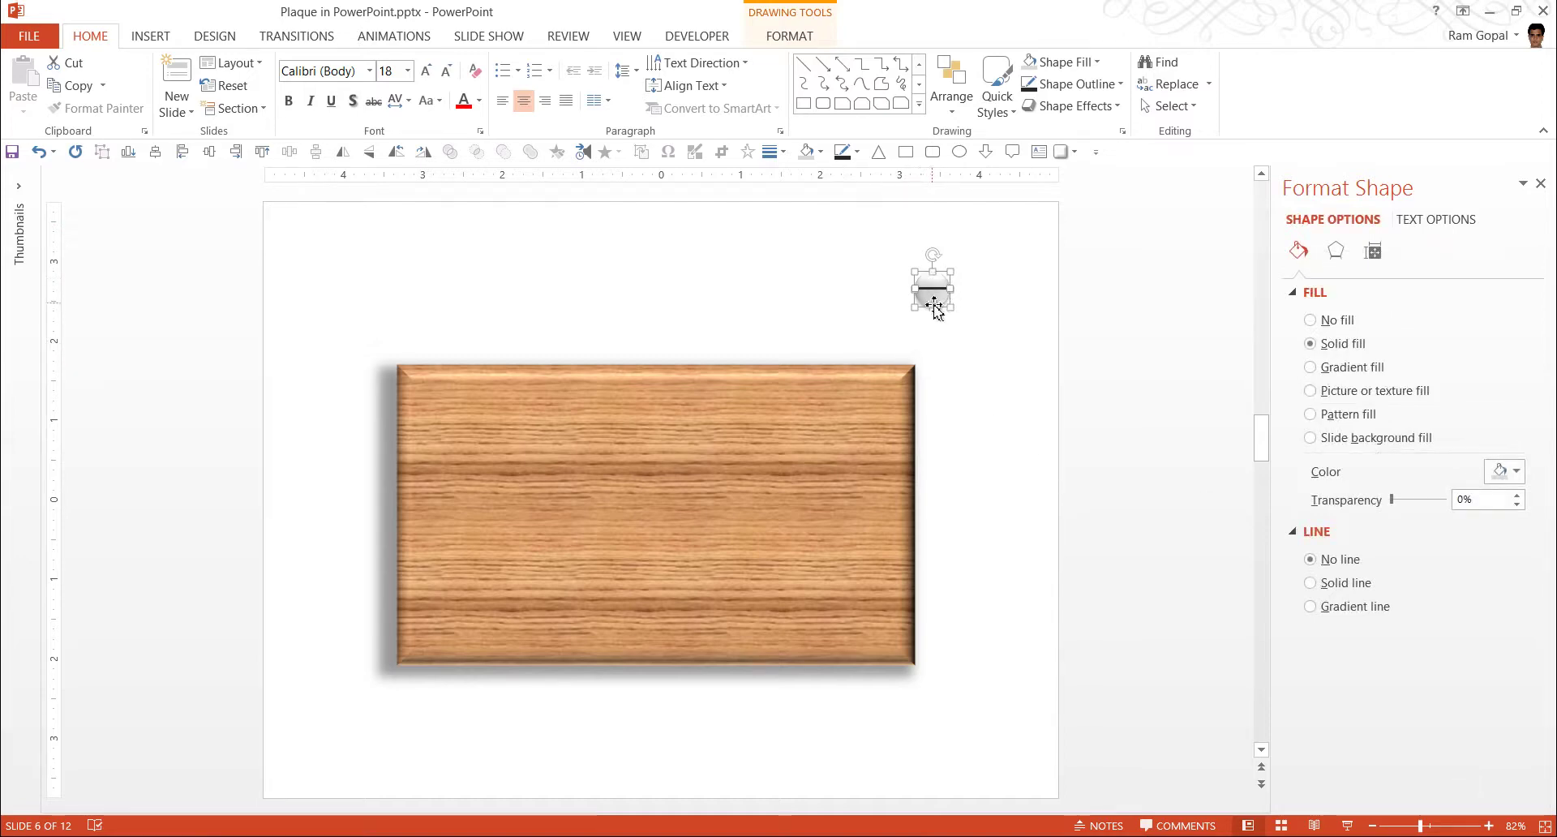
key("ctrl+g")
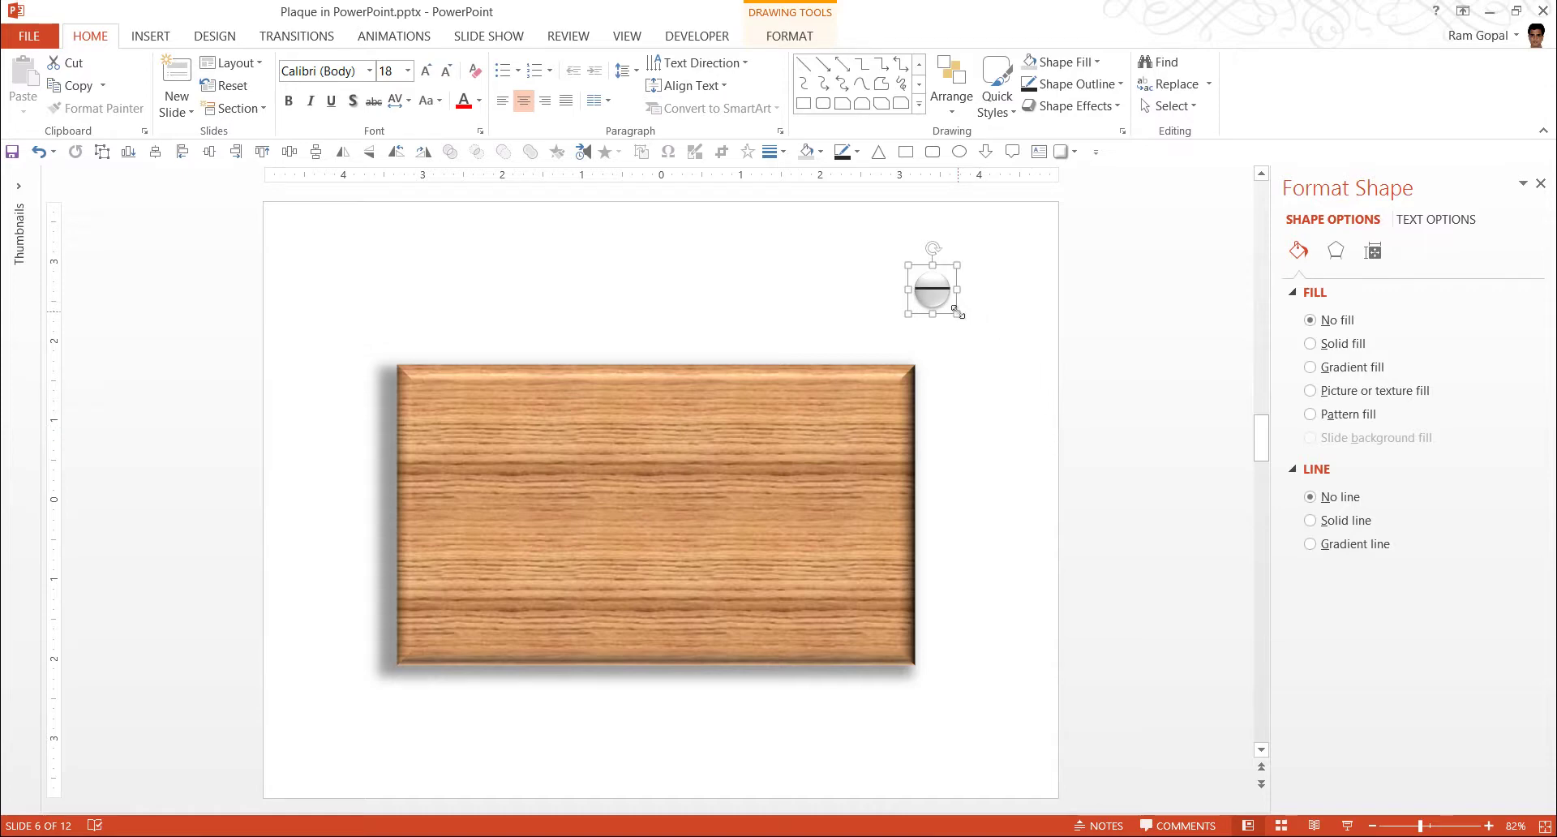
mouse_move(958, 314)
left_mouse_down()
mouse_move(932, 292)
mouse_move(946, 303)
left_mouse_up()
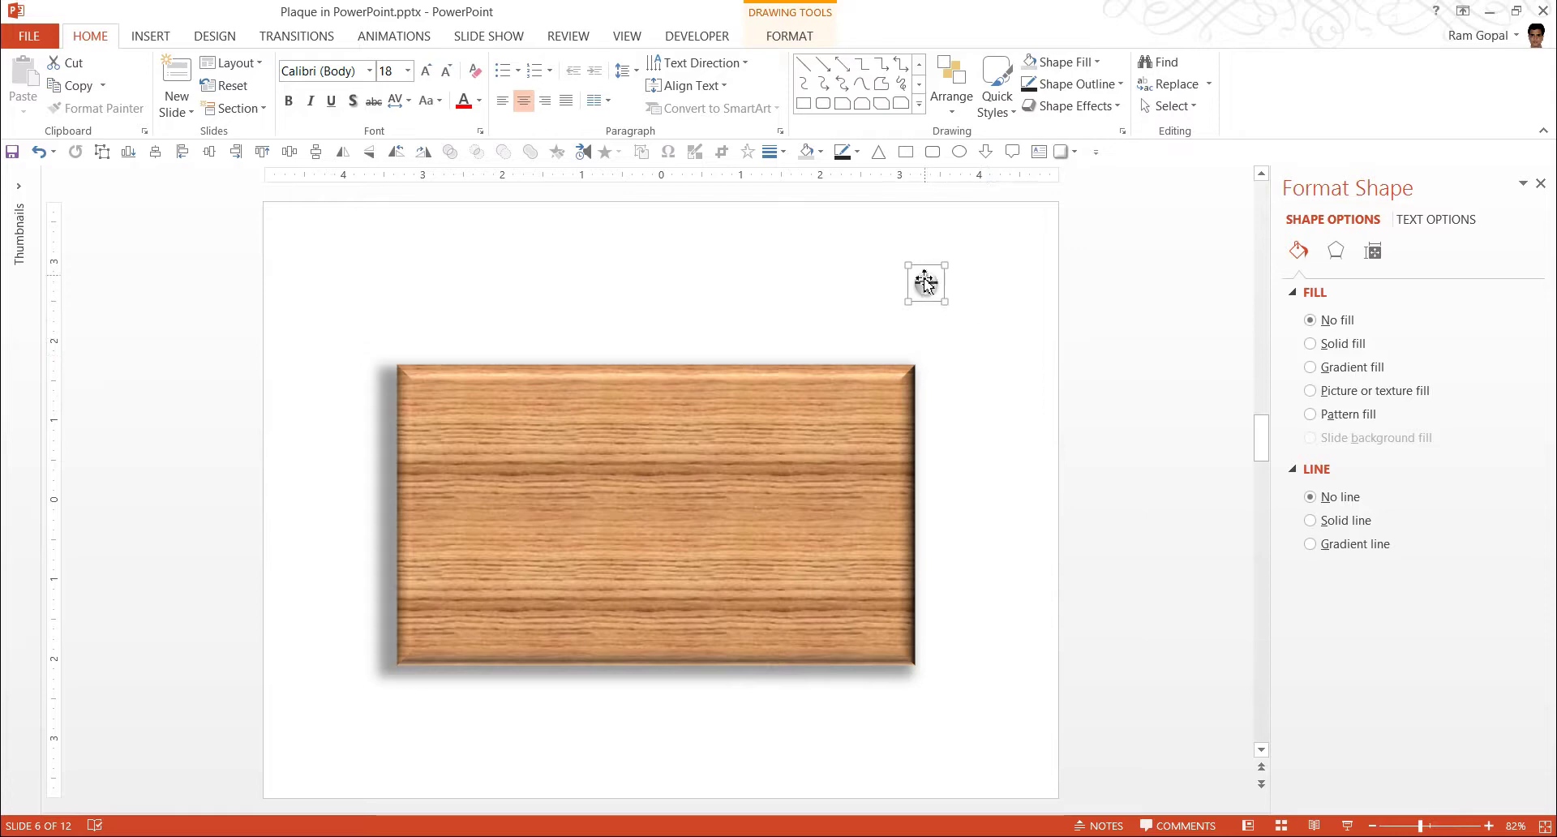
Place the screw in the plaque's upper left corner and set its slot line's weight to 3 pt
left_click_drag(926, 293, 427, 412)
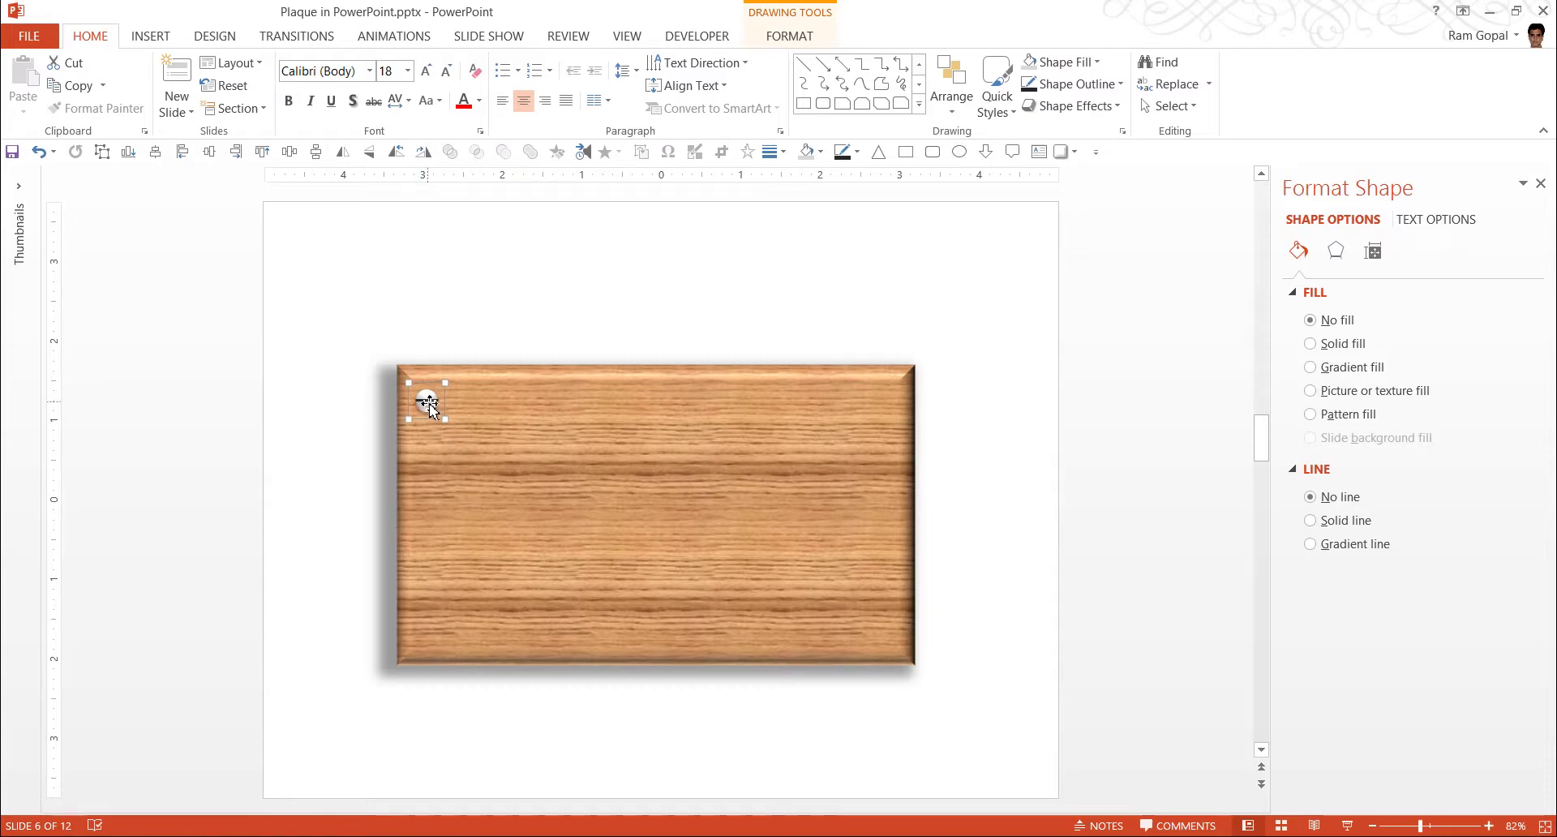
left_click(430, 402)
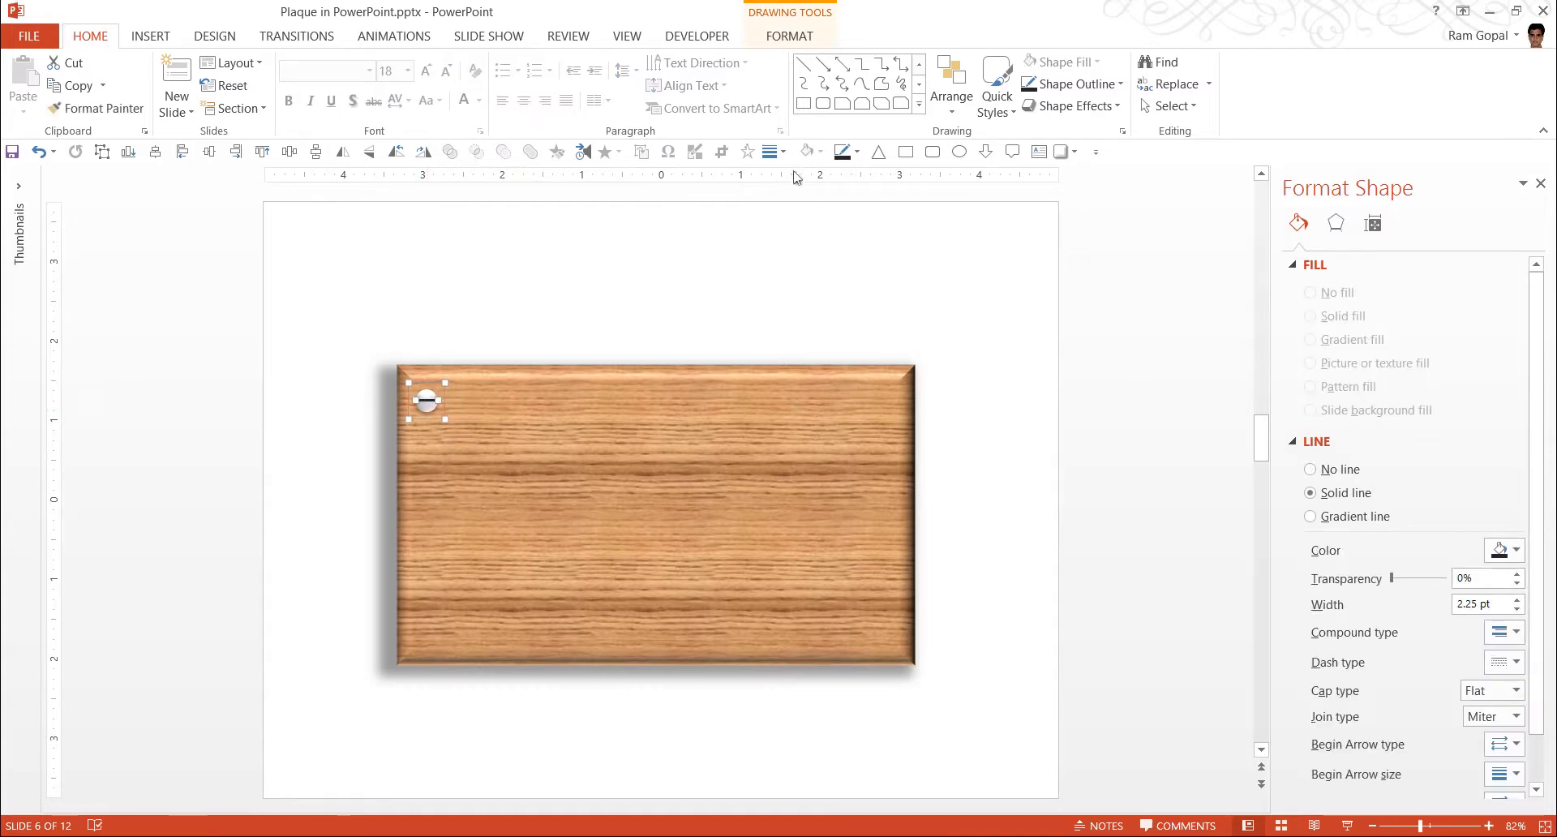
left_click(773, 151)
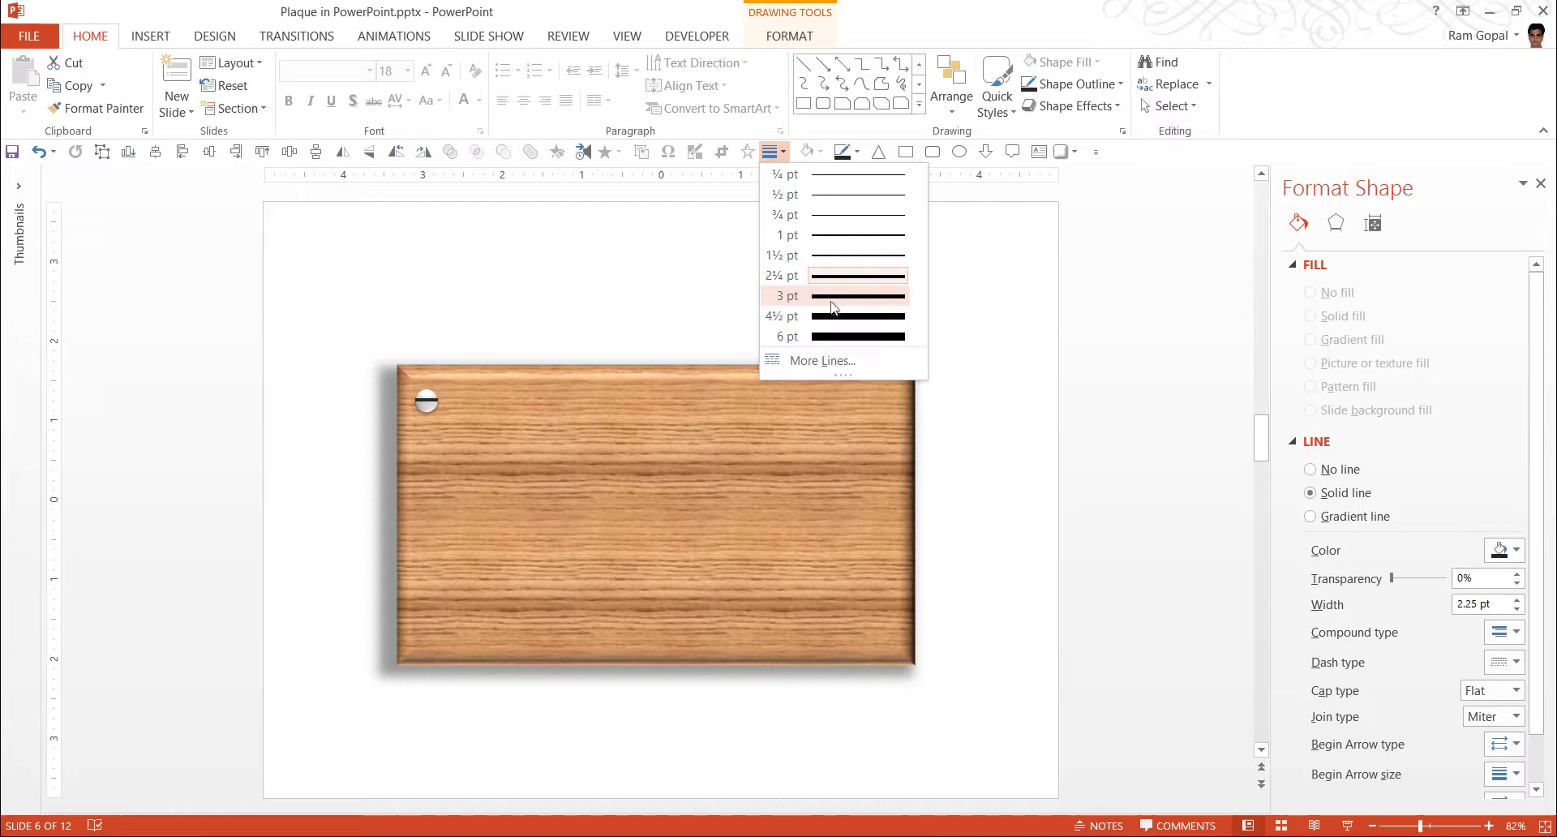
left_click(835, 298)
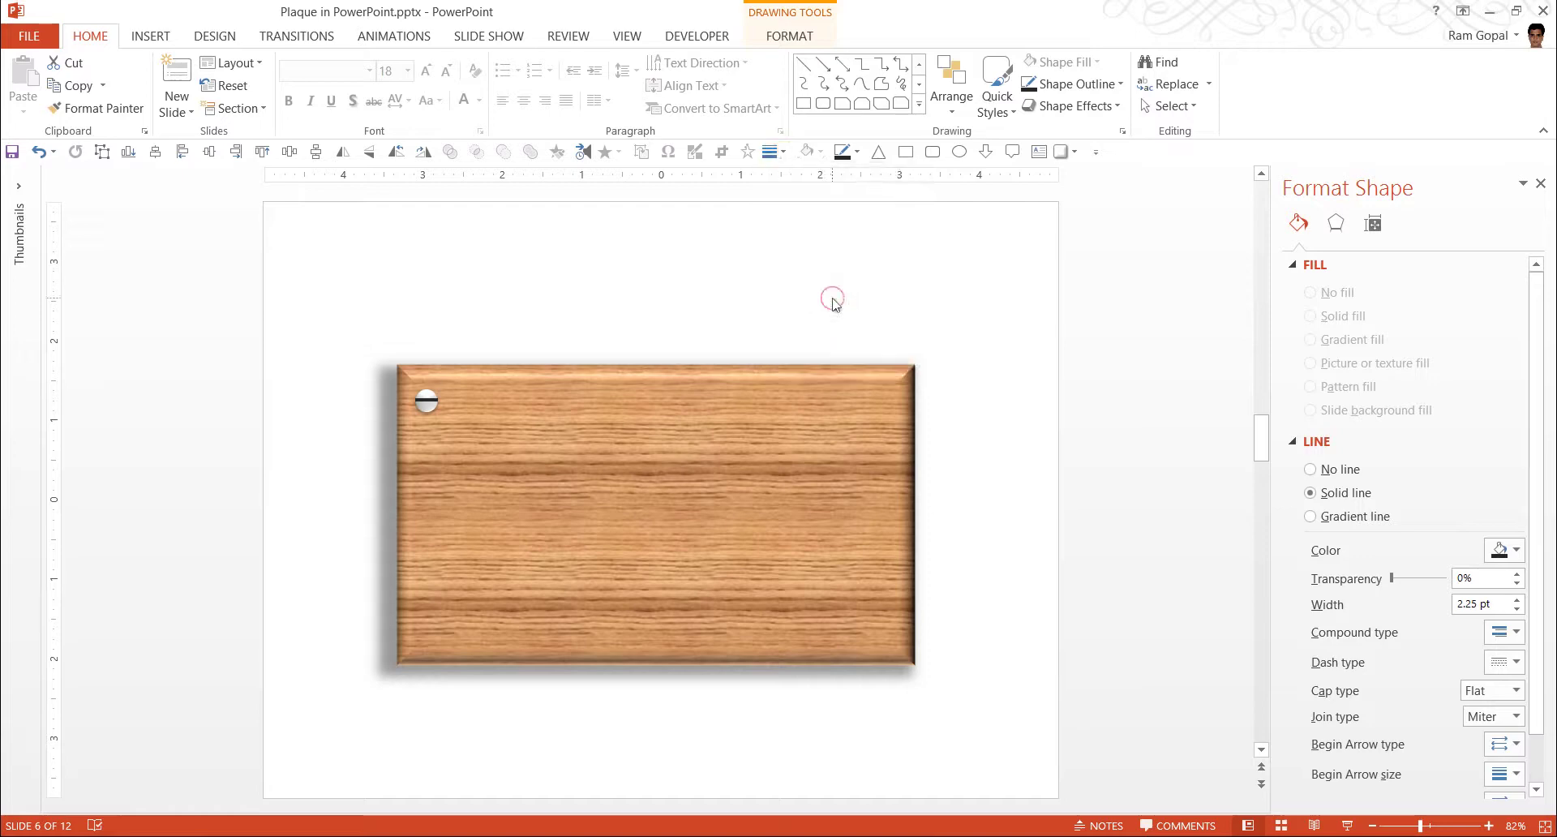
Check the height and width of the circle inside the screw group
left_click(426, 414)
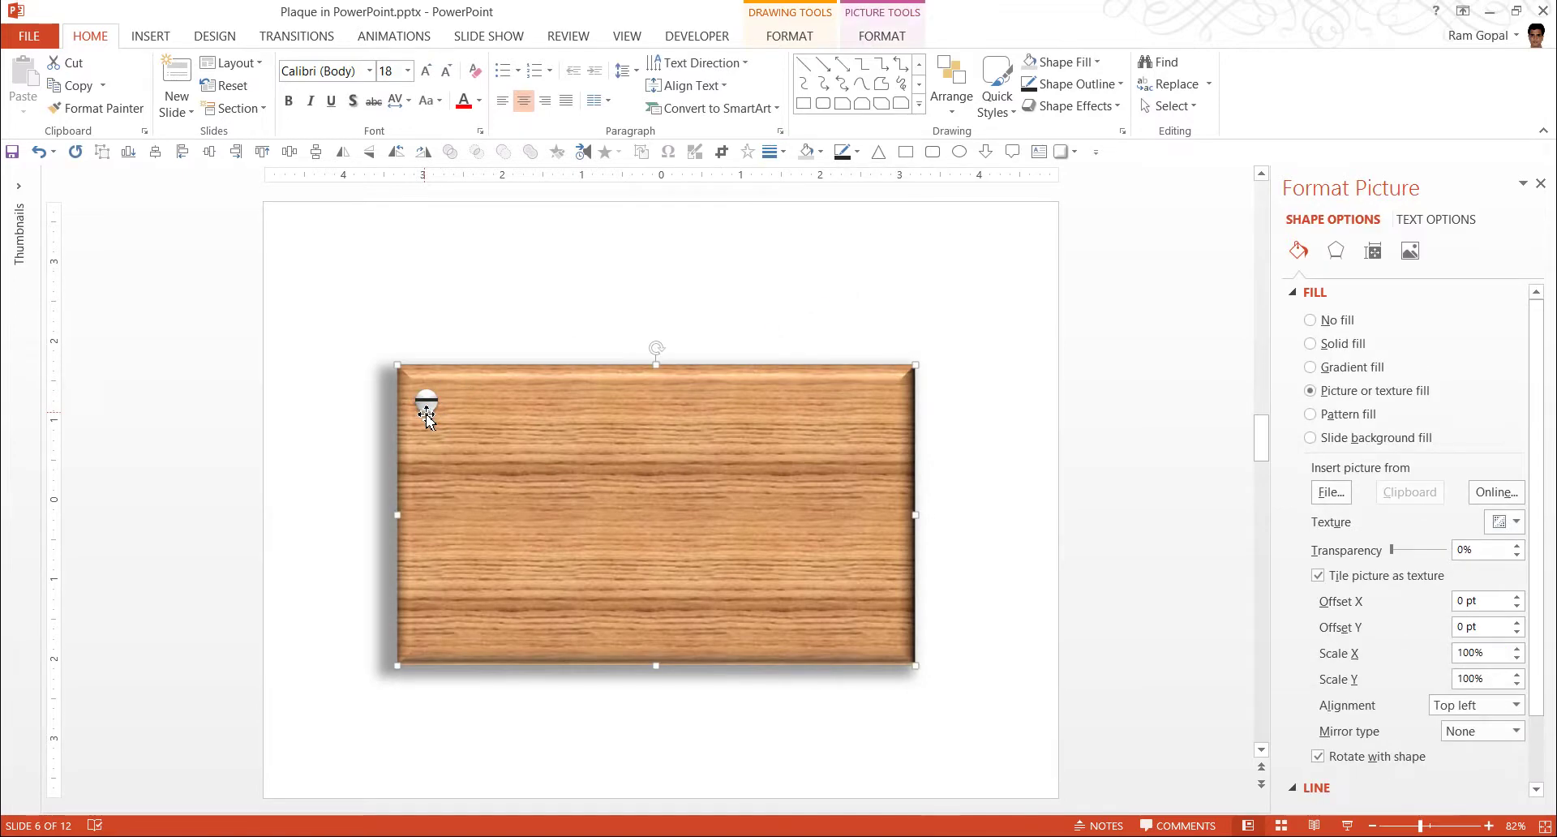
left_click(426, 414)
left_click(426, 413)
left_click(430, 392)
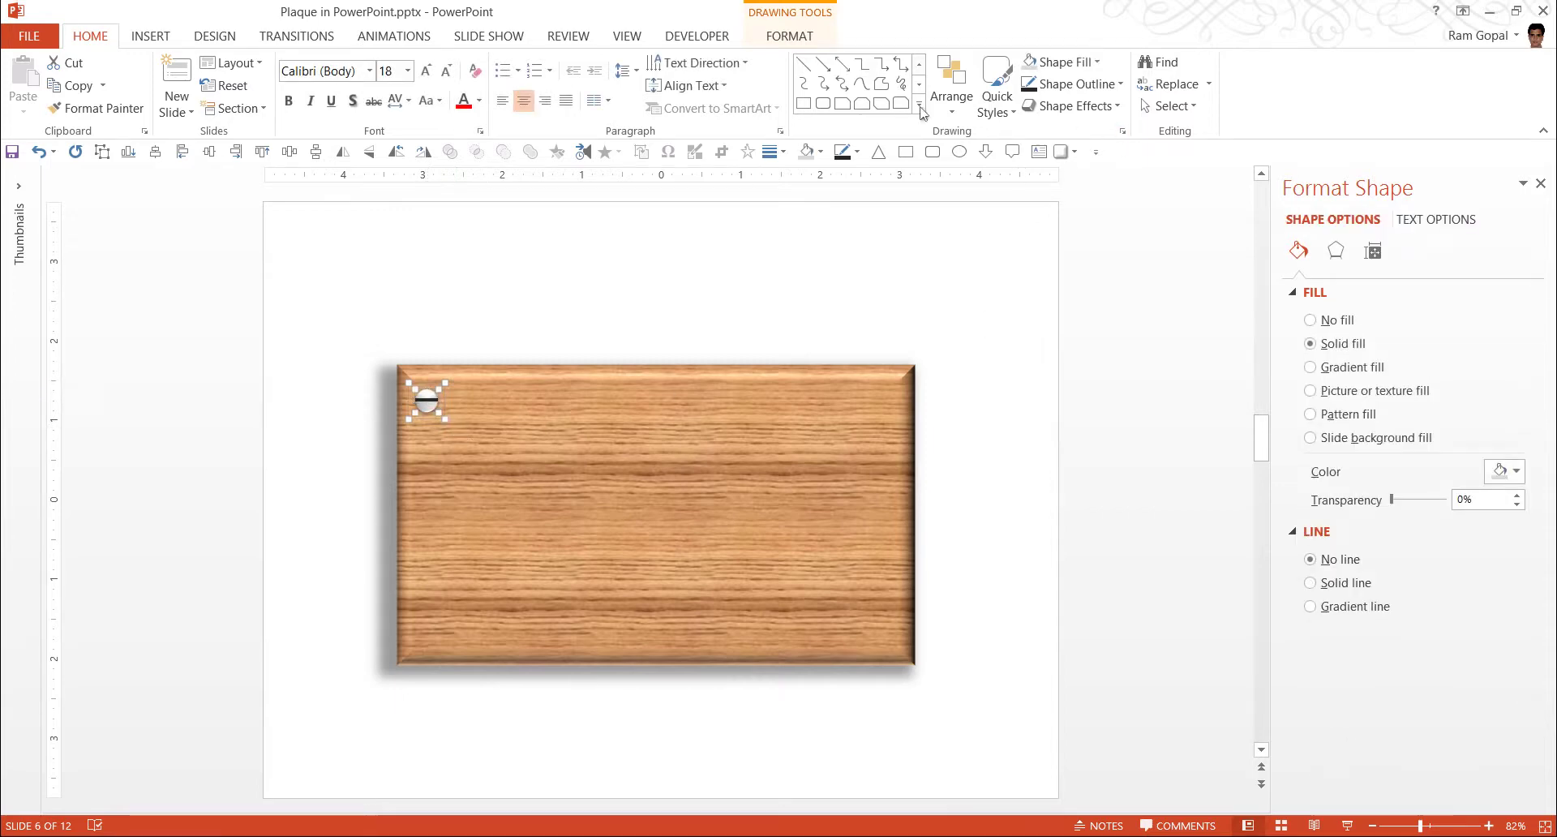
left_click(795, 36)
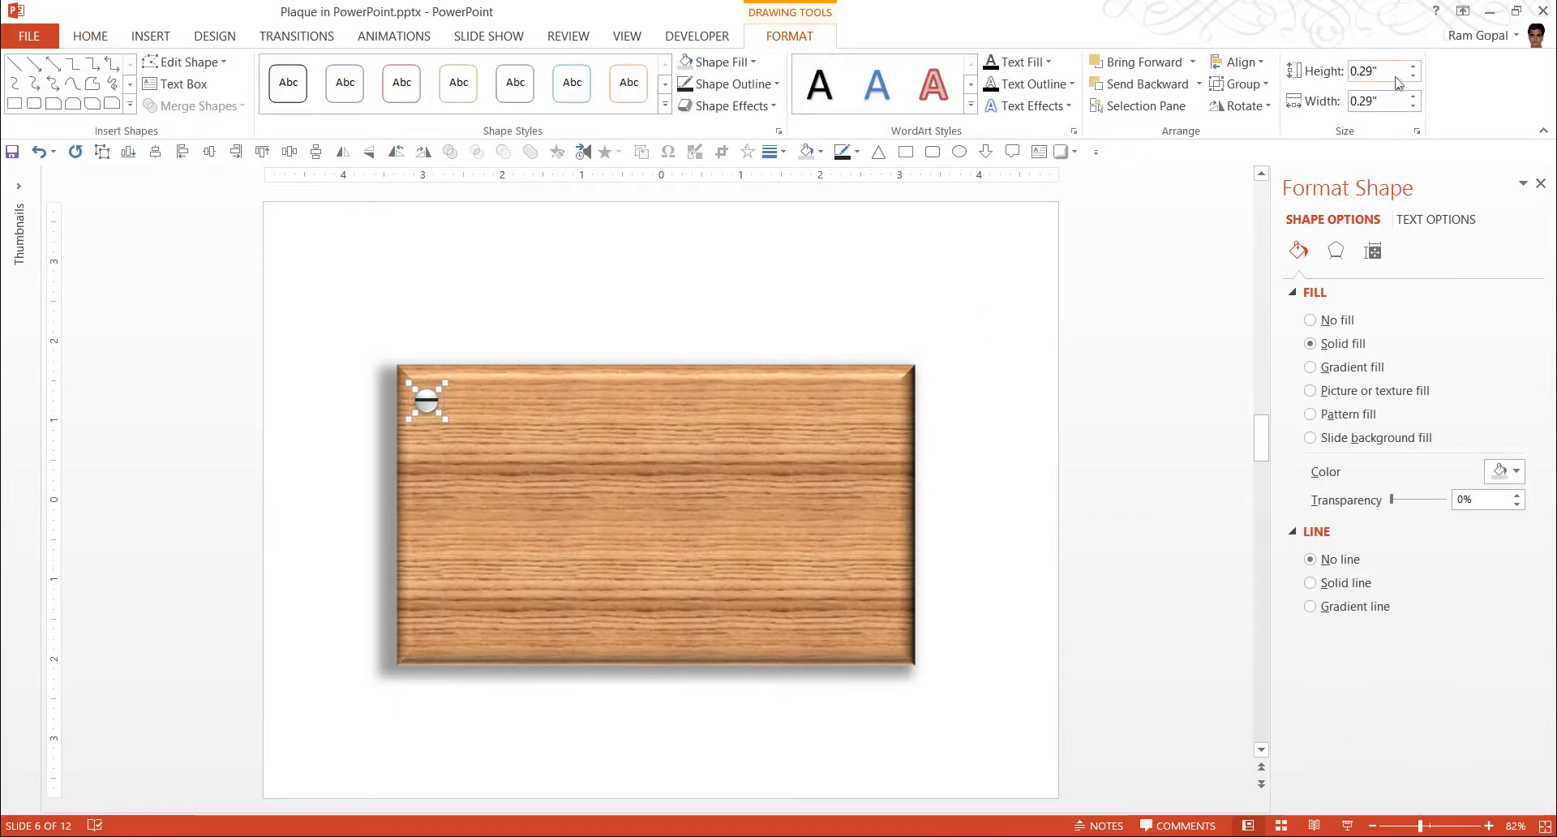
left_click(1080, 356)
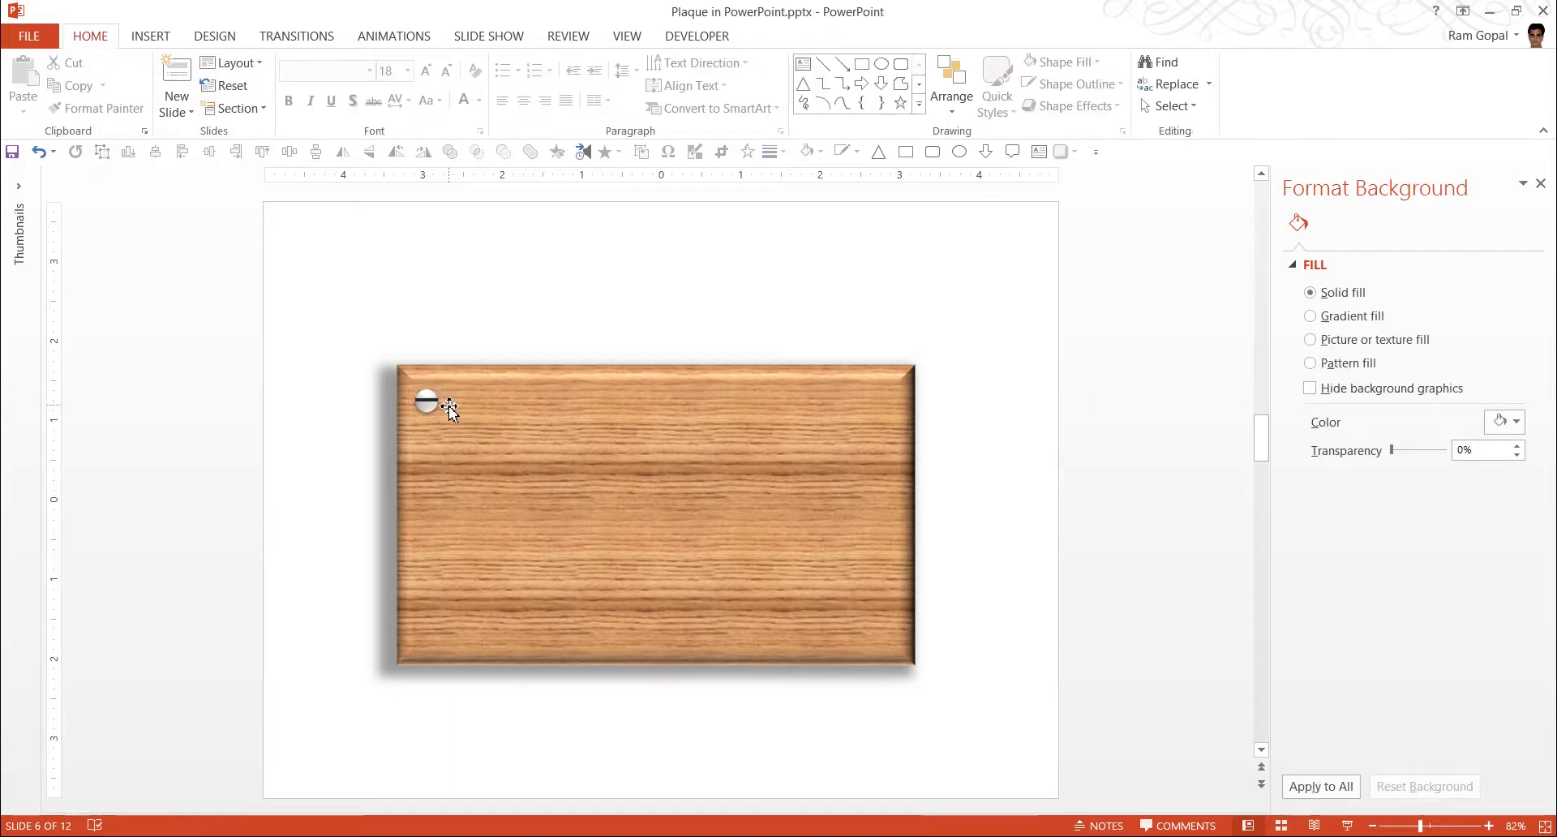
Add an outer shadow towards the lower left of the screw group using the third preset in the first row
left_click(428, 407)
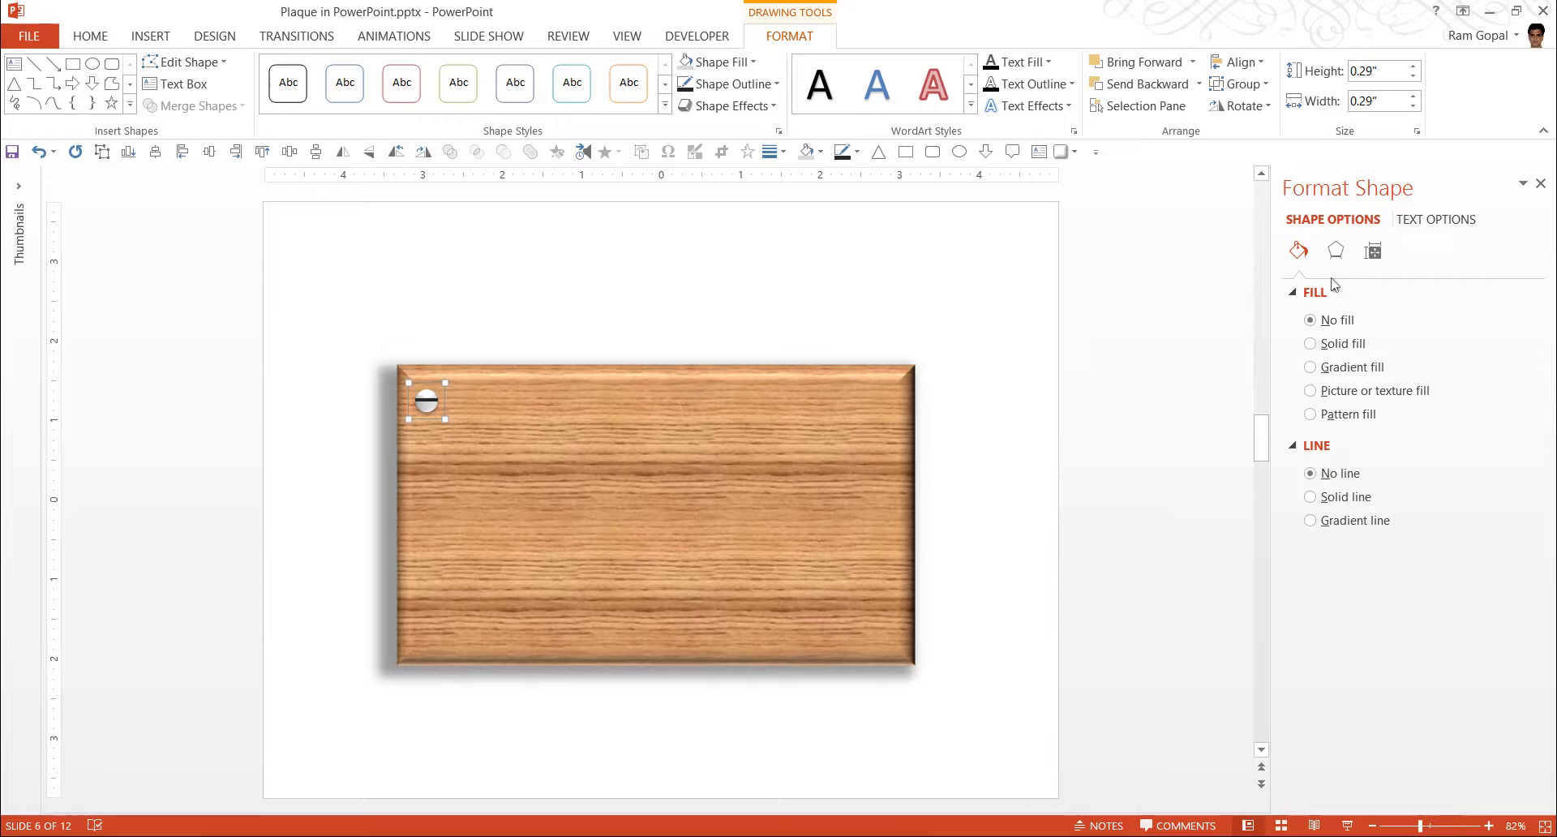
left_click(1336, 251)
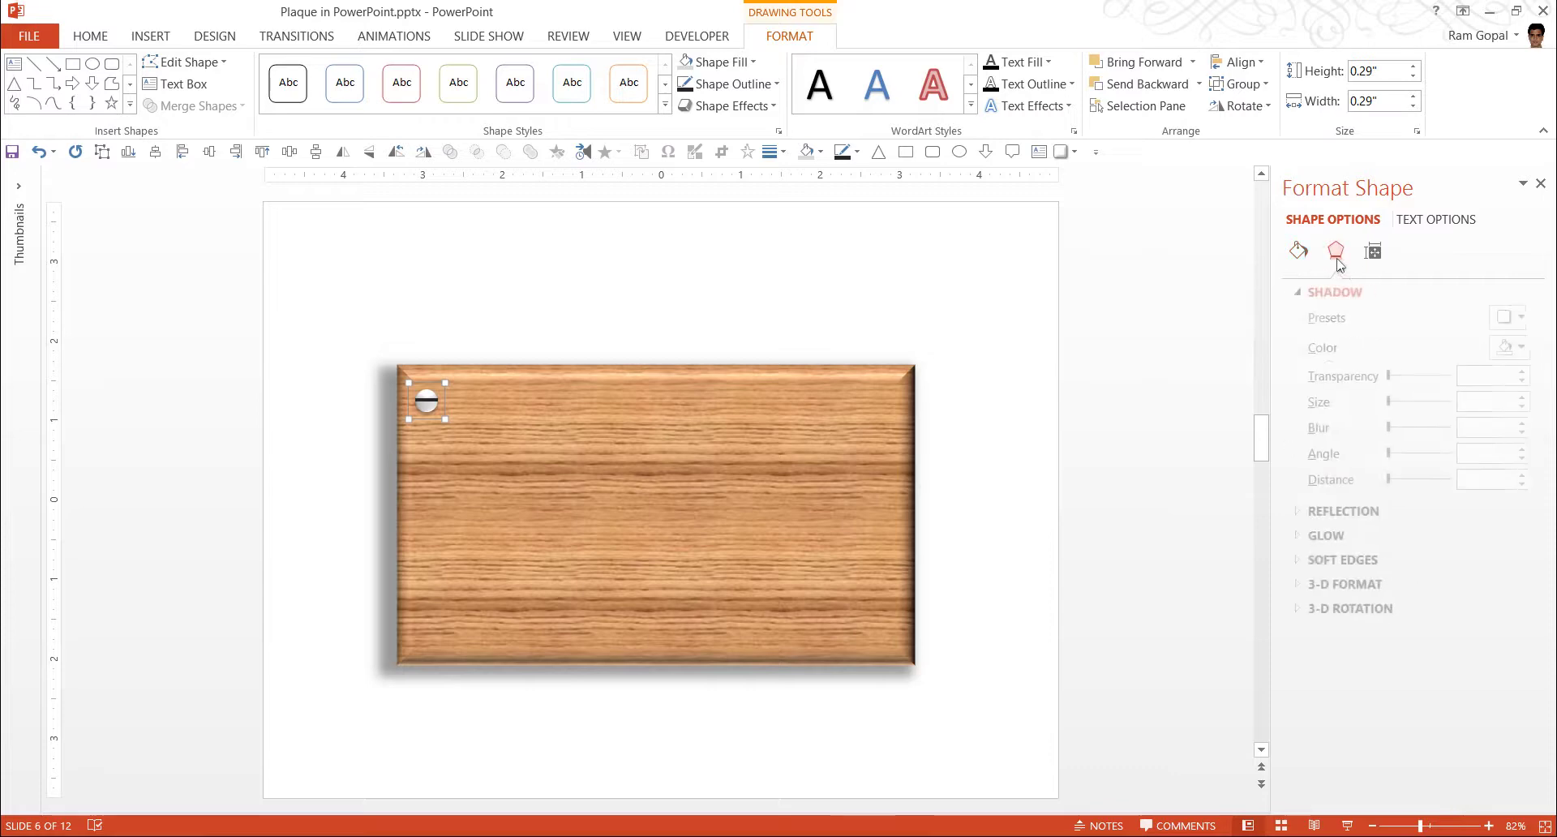
left_click(1508, 317)
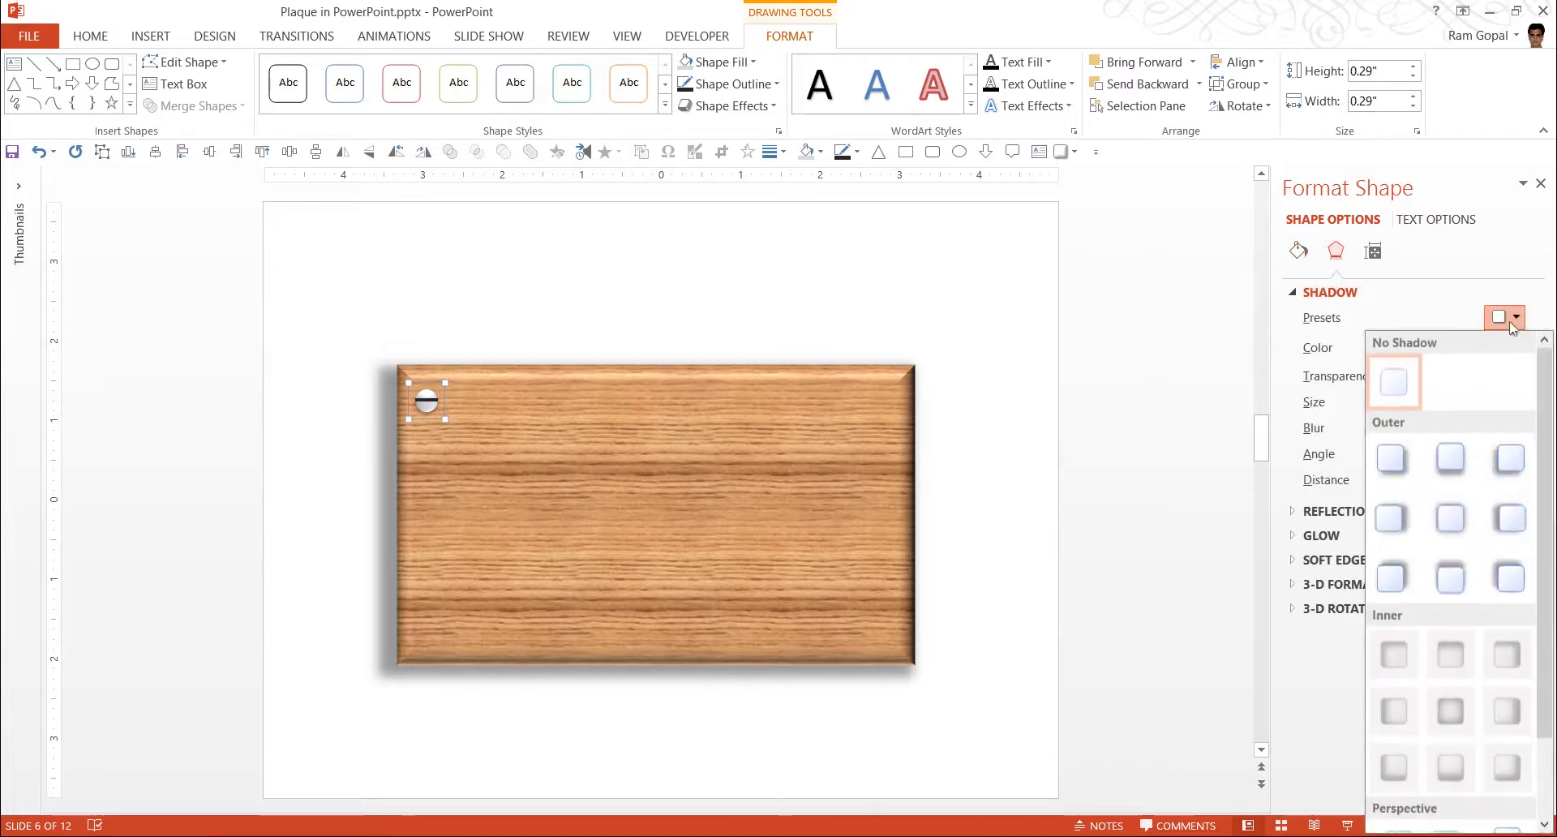
left_click(1505, 465)
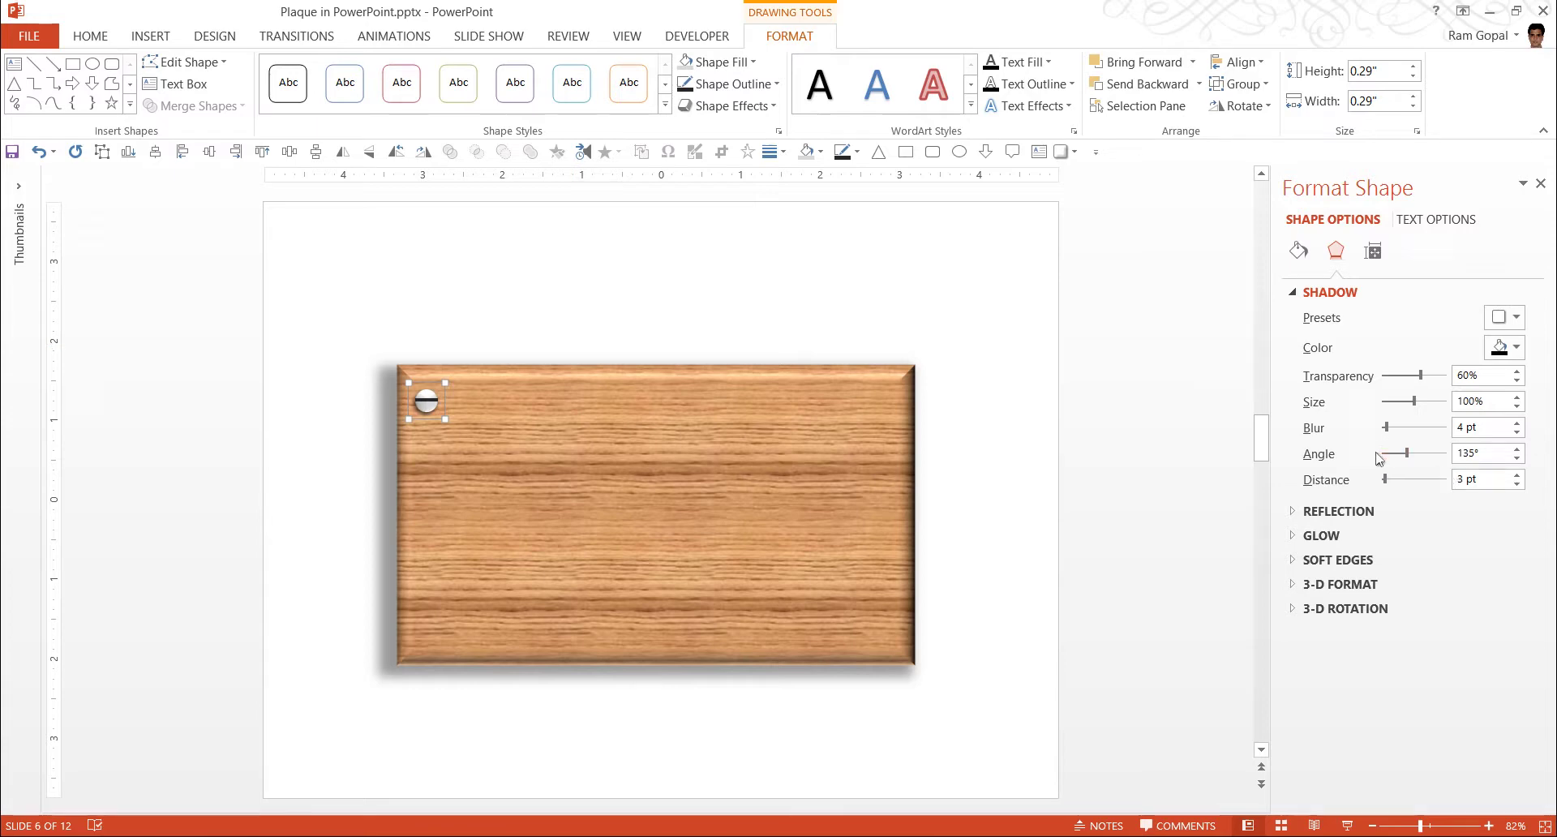
left_click(537, 341)
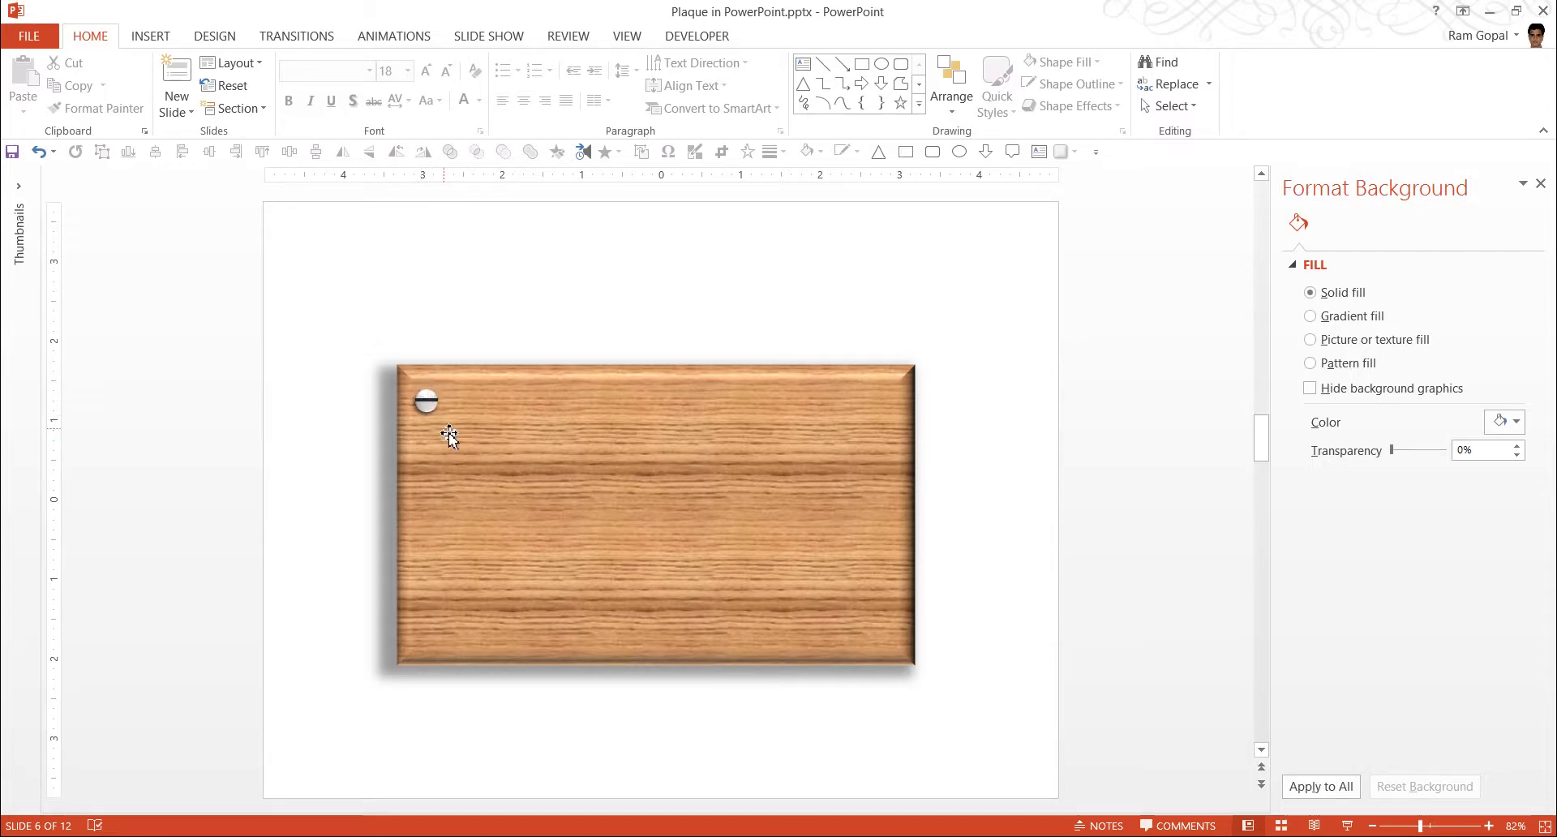
Nudge the screw slightly up and to the right within the plaque's upper left corner
left_click(422, 407)
left_click_drag(431, 412, 435, 410)
left_click(1044, 414)
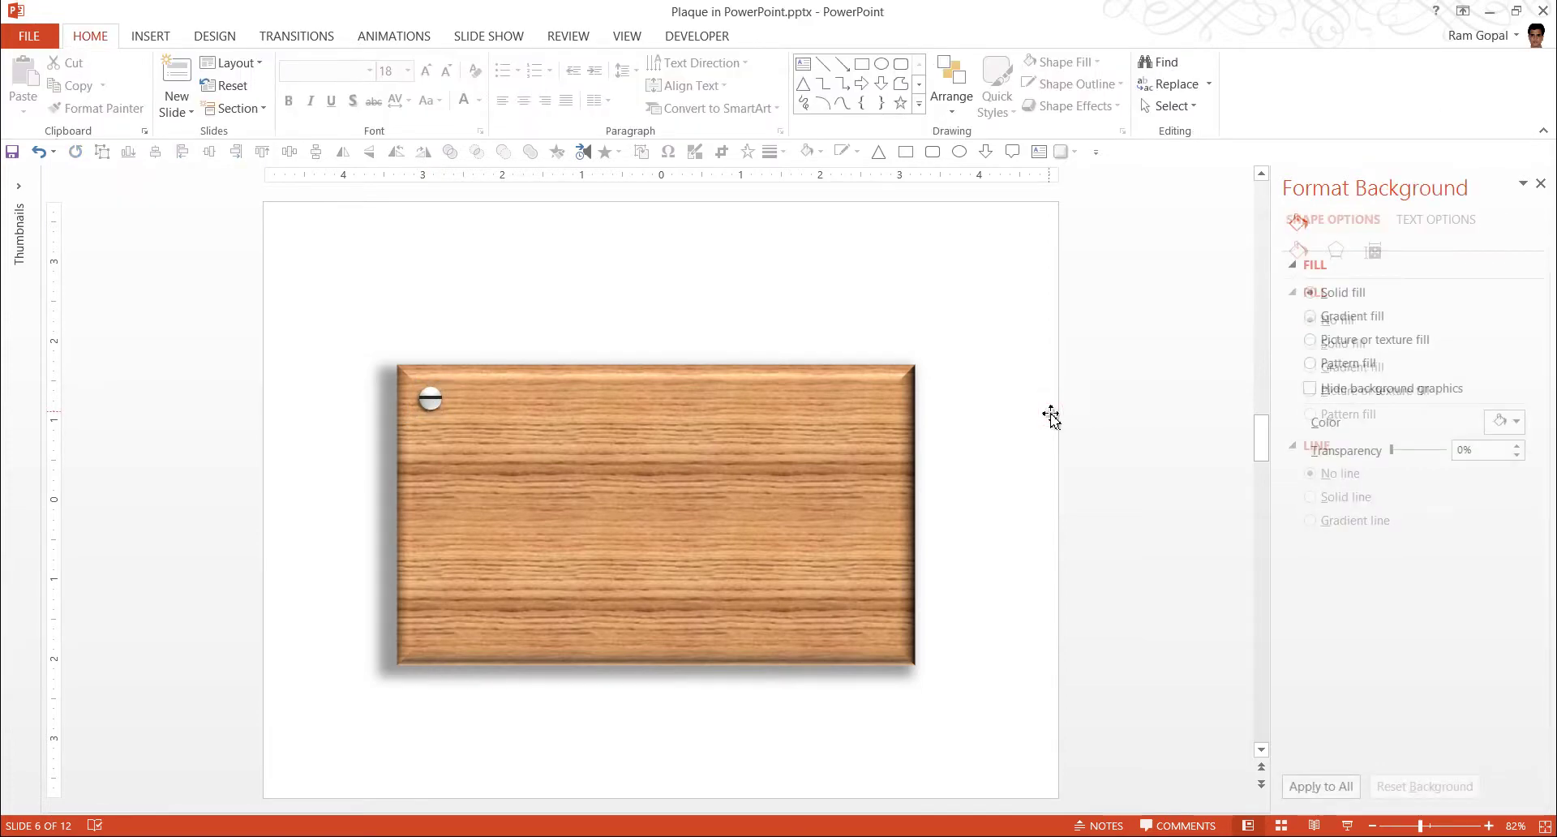
Duplicate the screw group three times
left_click(430, 406)
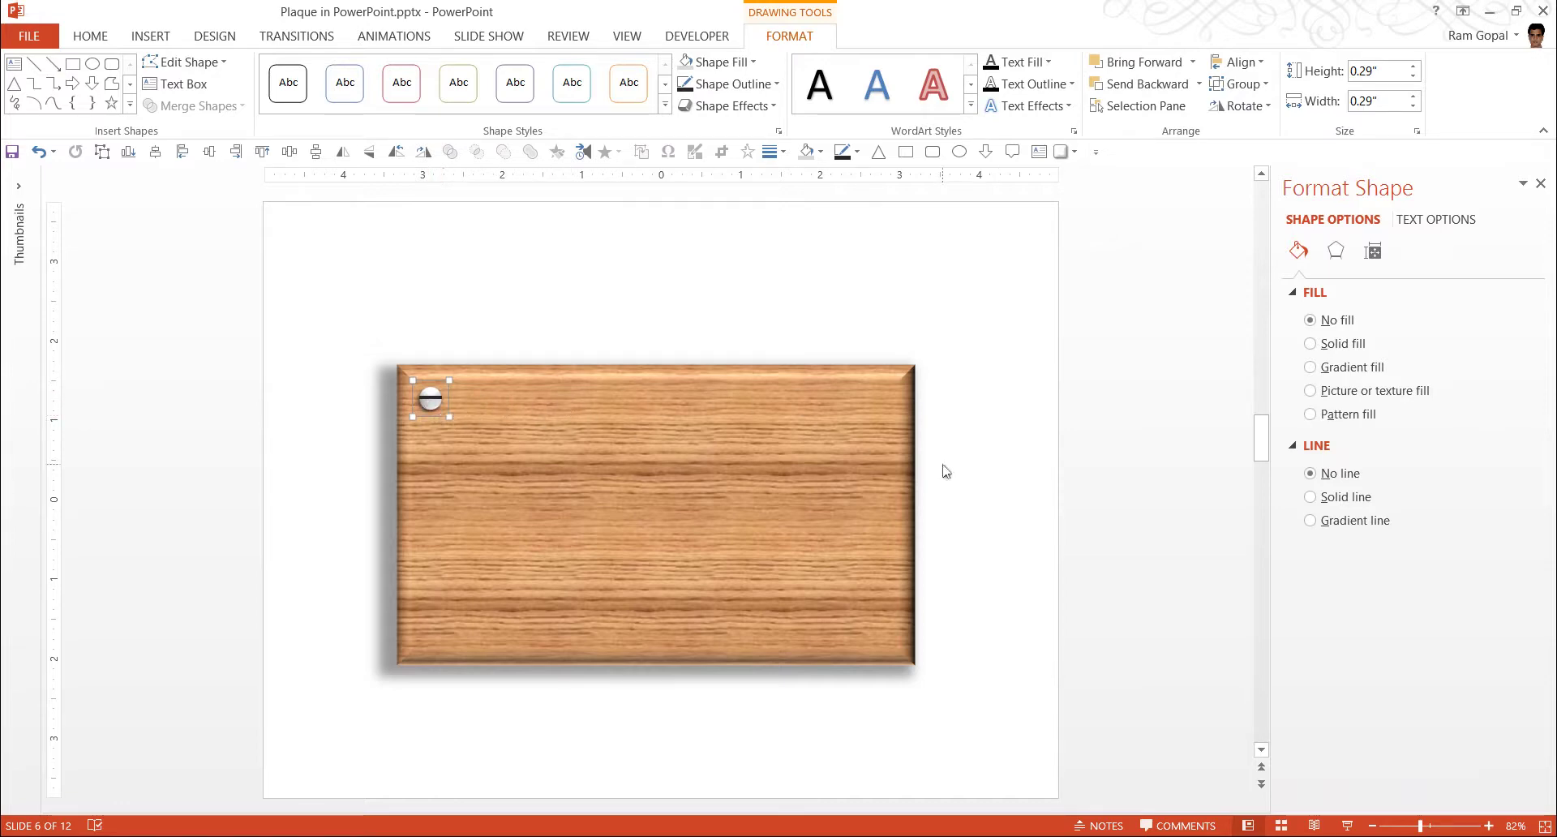
key("ctrl+d")
key("ctrl+d")
key("ctrl+d")
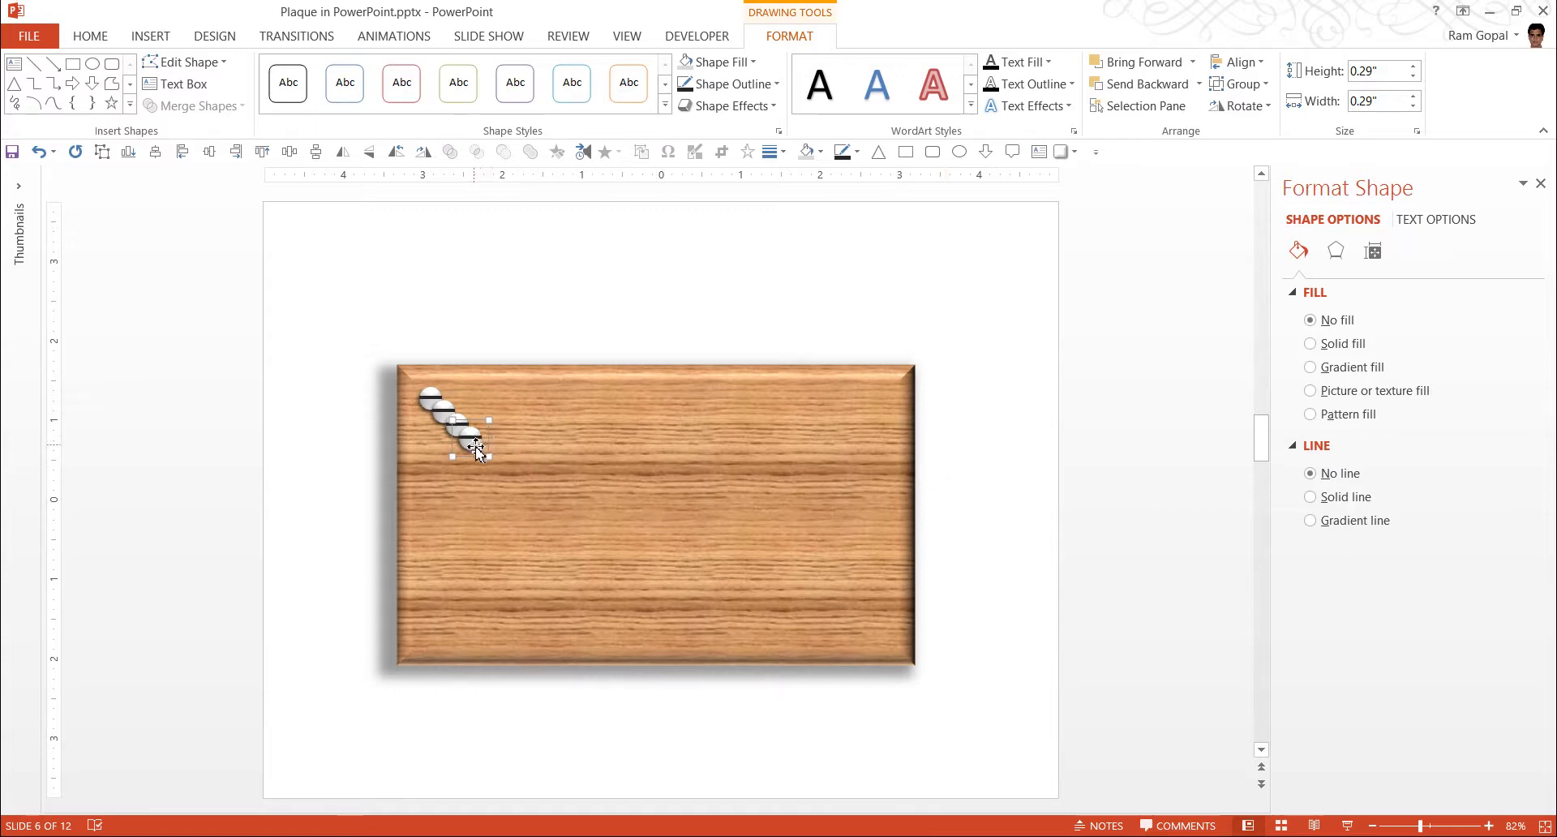
Place the three duplicated screws in the plaque's lower left, upper right and lower right corners
left_click_drag(477, 450, 429, 635)
left_click_drag(458, 427, 492, 439)
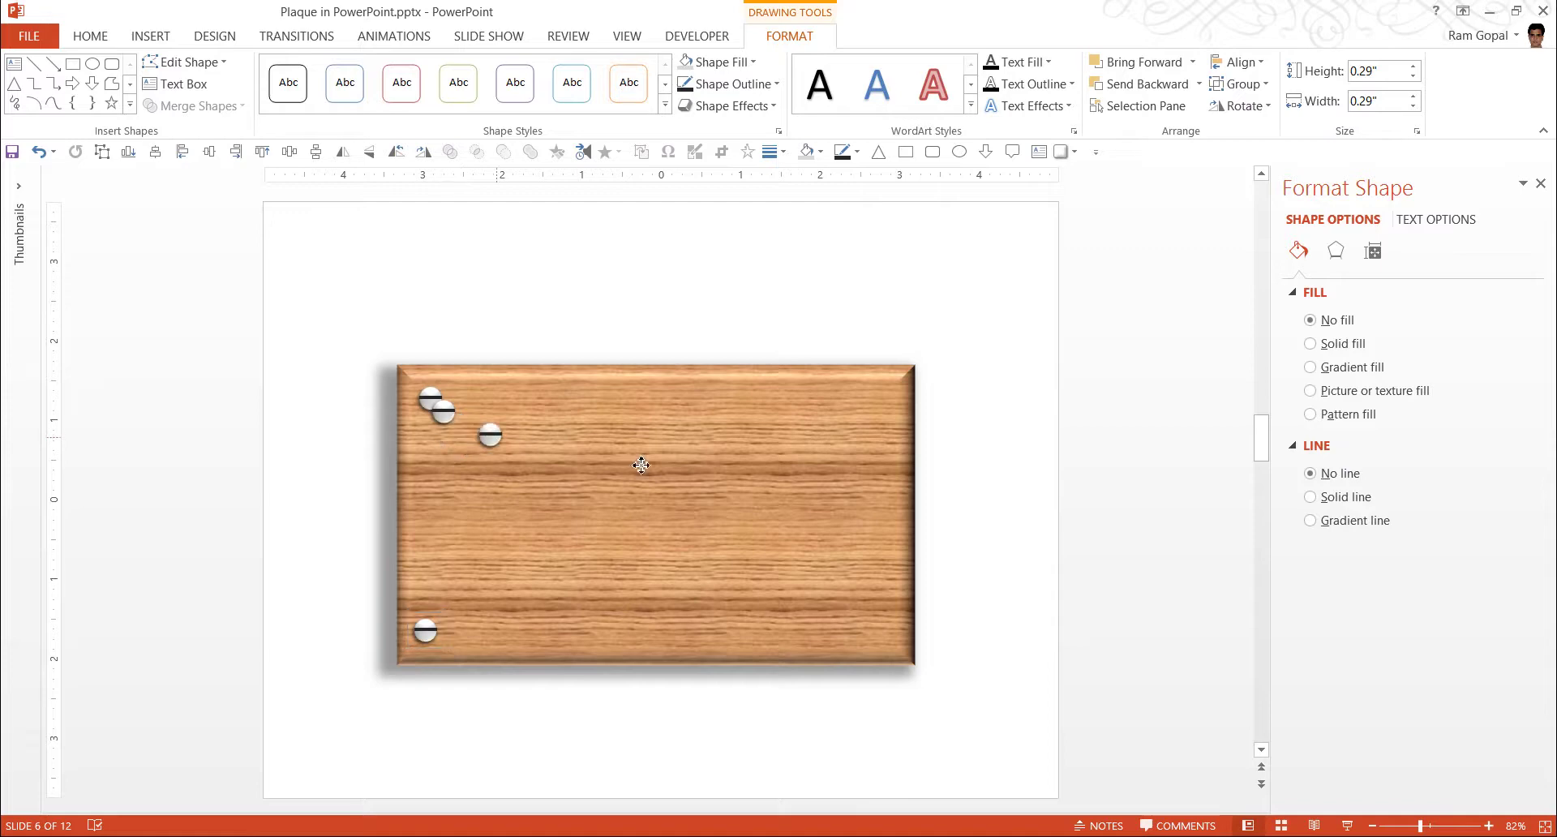
left_click_drag(640, 464, 884, 407)
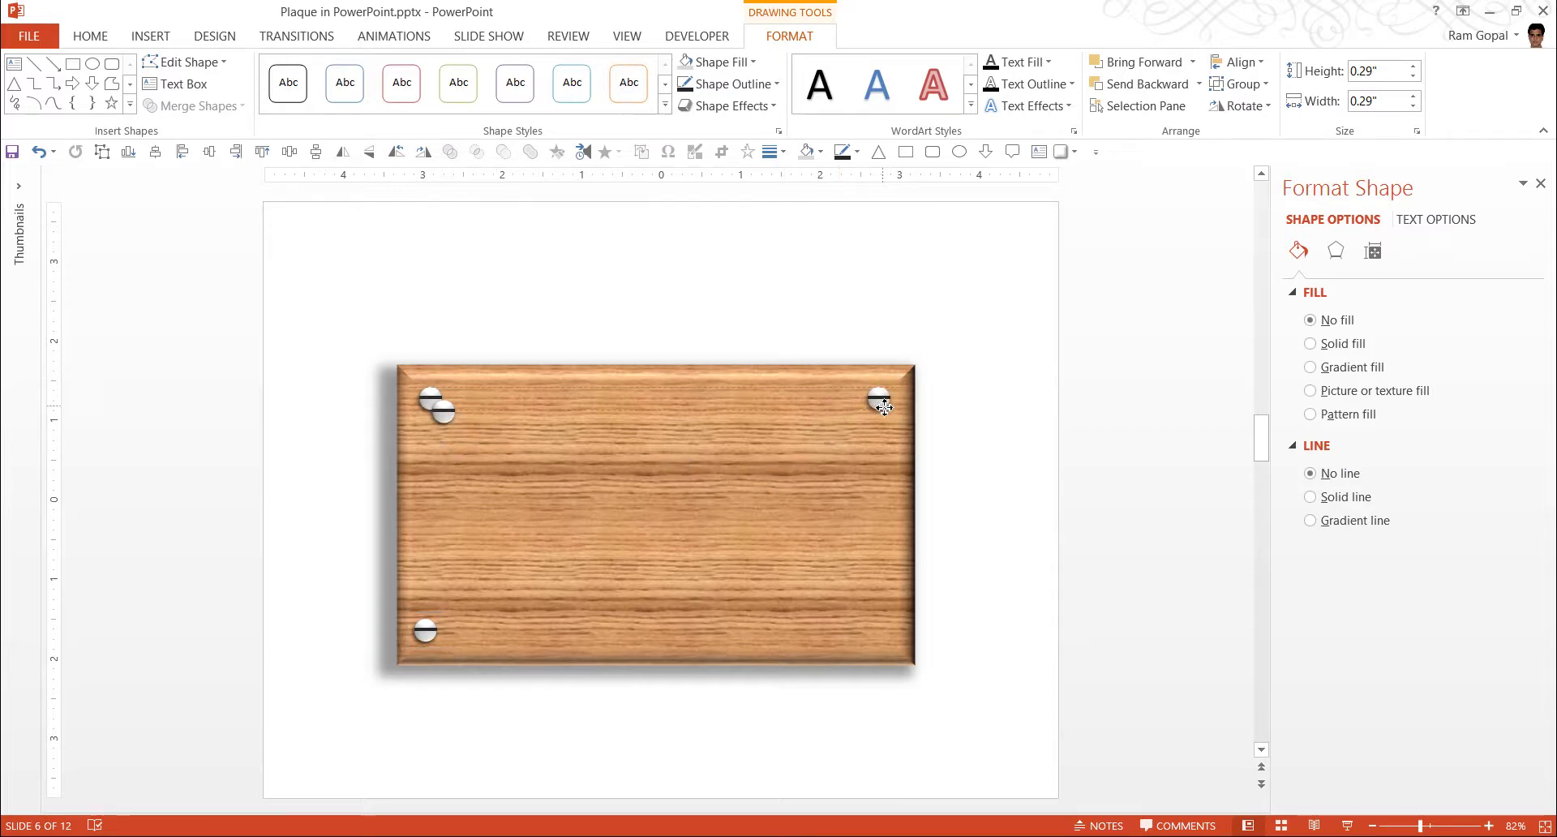
left_click_drag(446, 415, 891, 639)
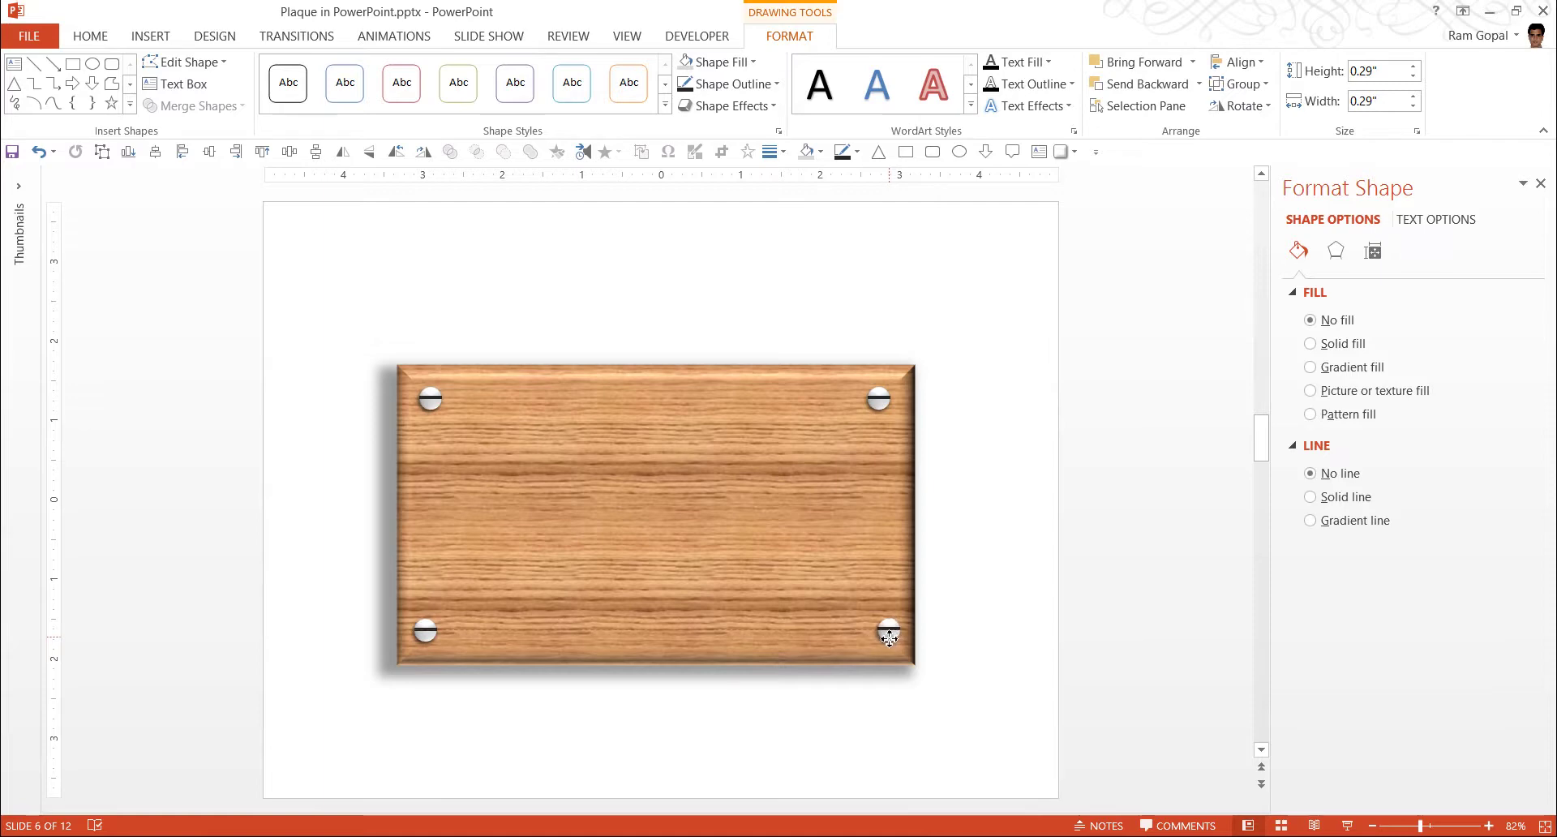
left_click(1011, 638)
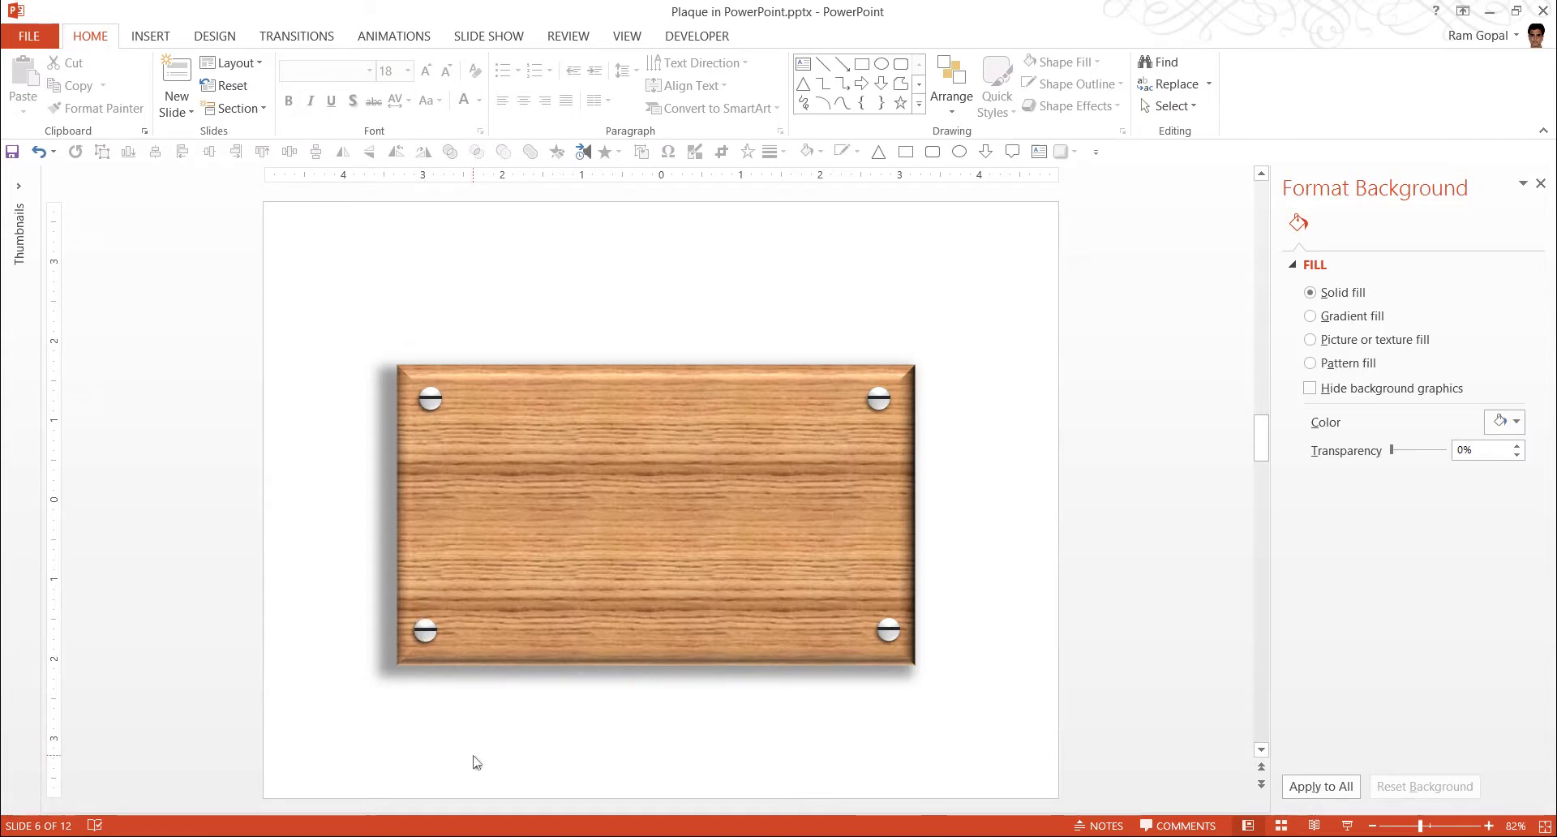
Align the lower pair of screws by their tops, and do the same with the upper pair
mouse_move(1083, 718)
left_mouse_down()
mouse_move(173, 546)
mouse_move(119, 514)
left_mouse_up()
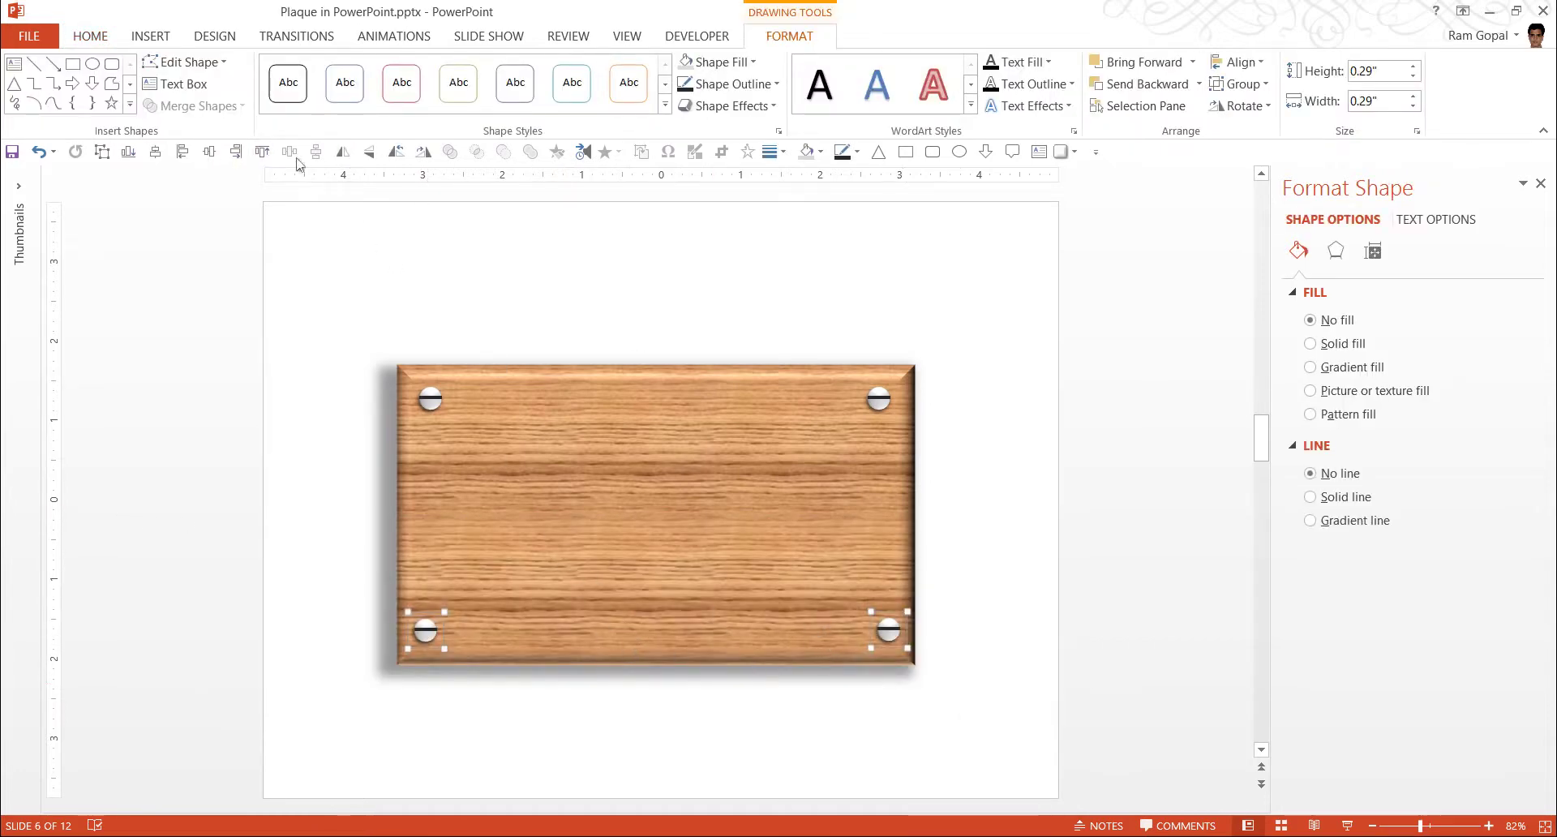
left_click(262, 152)
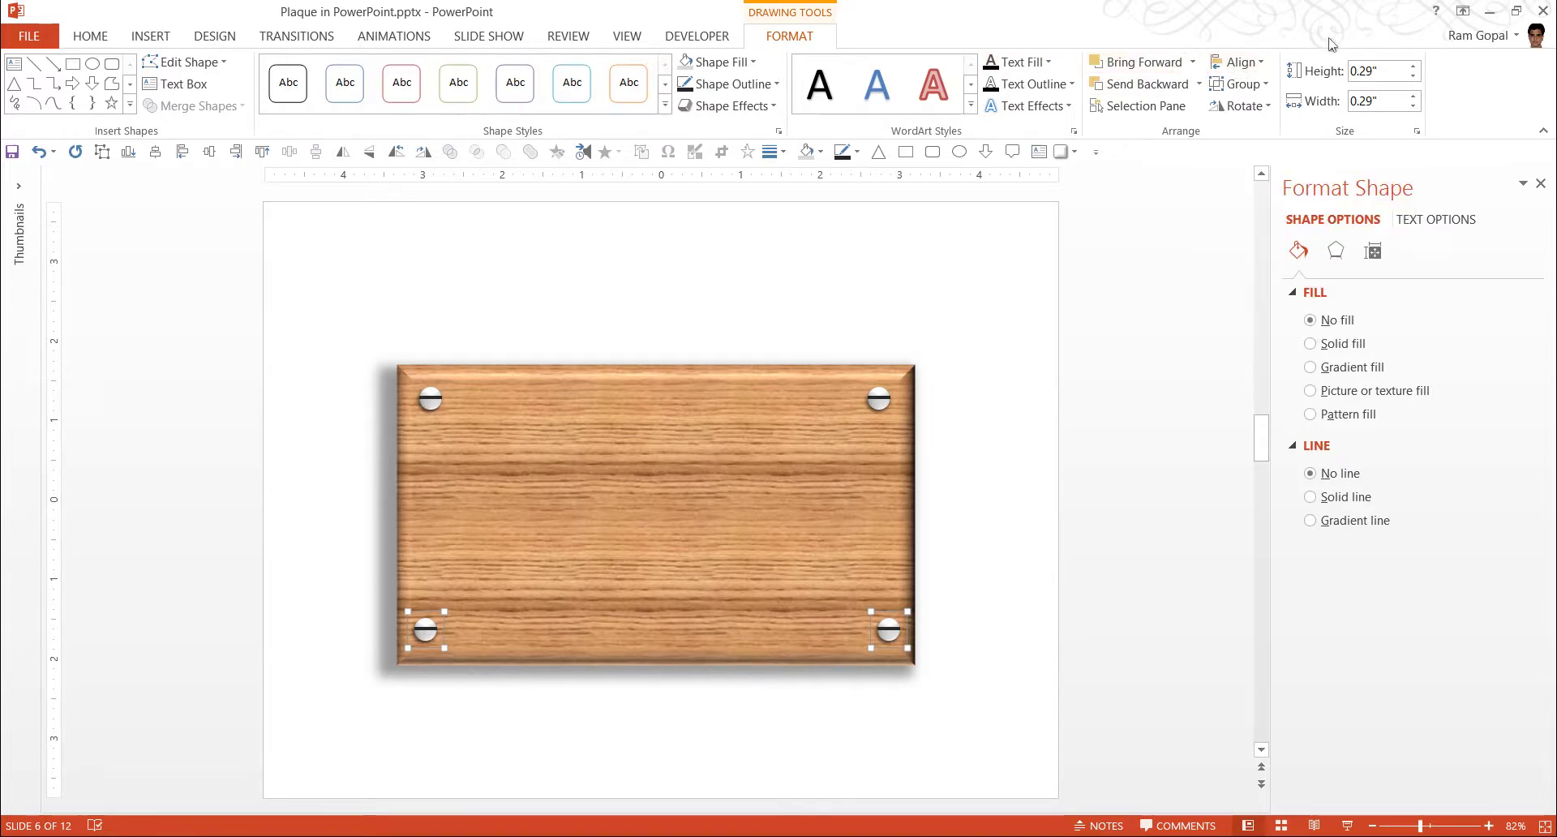
left_click(1254, 62)
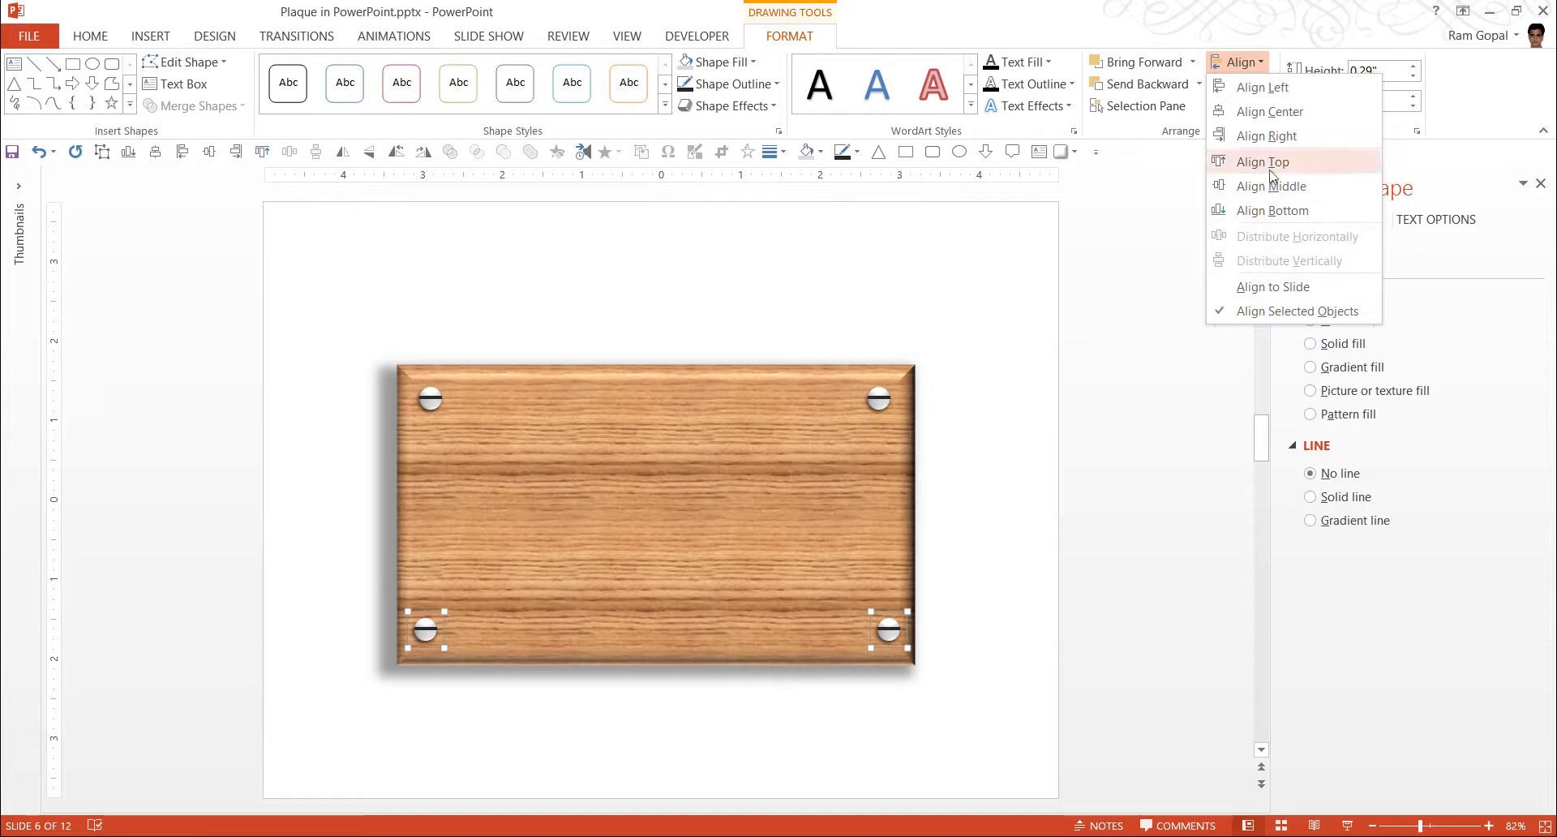
left_click(1271, 172)
left_click_drag(348, 357, 942, 458)
left_click(1229, 68)
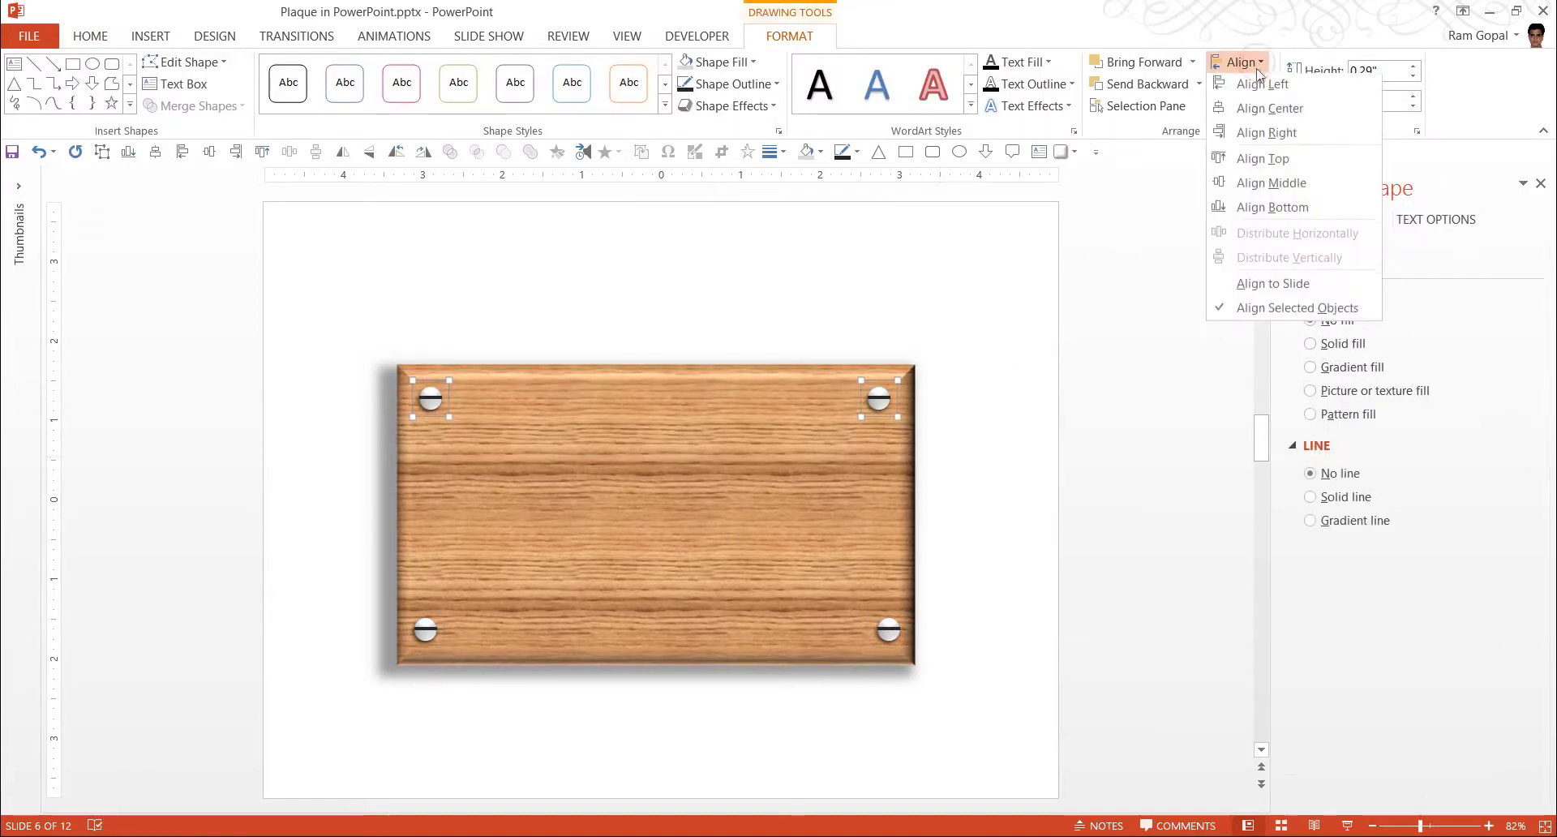
left_click(1272, 159)
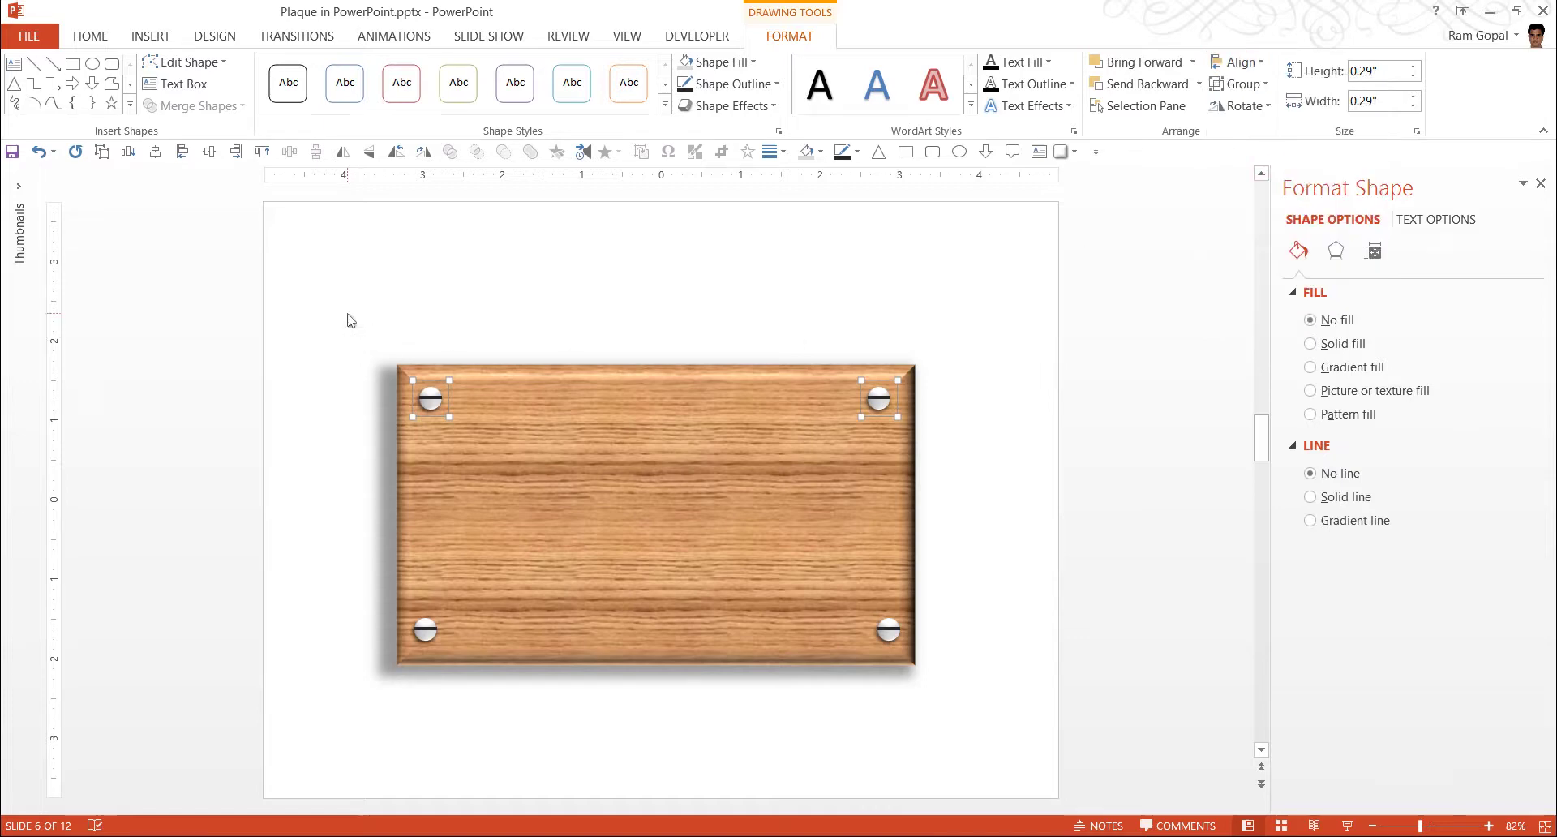
Align the two left screws by their left edges and the two right screws by their right edges
left_click_drag(347, 320, 516, 731)
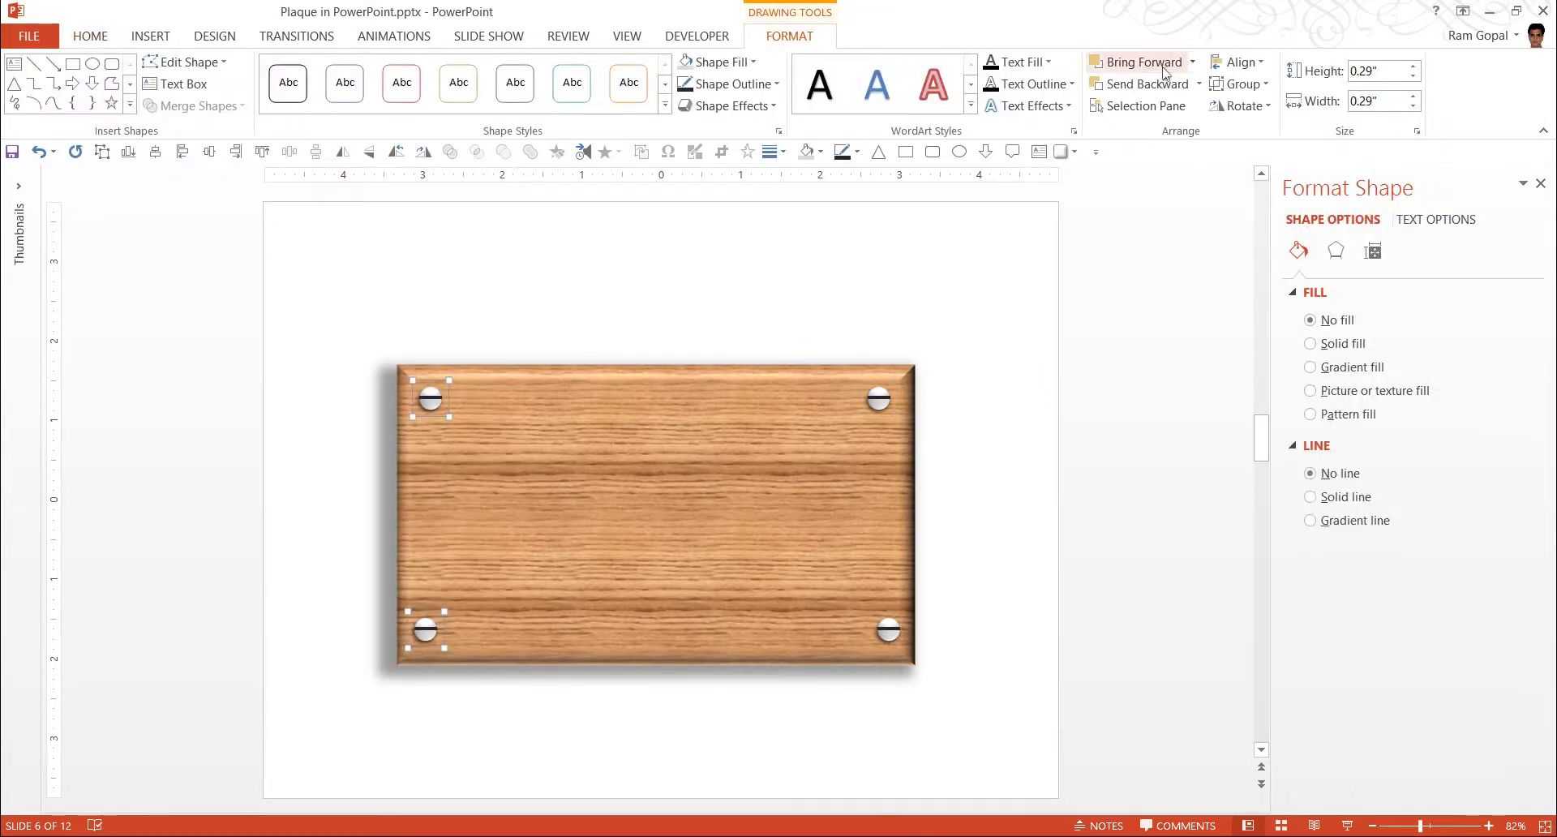
left_click(1237, 63)
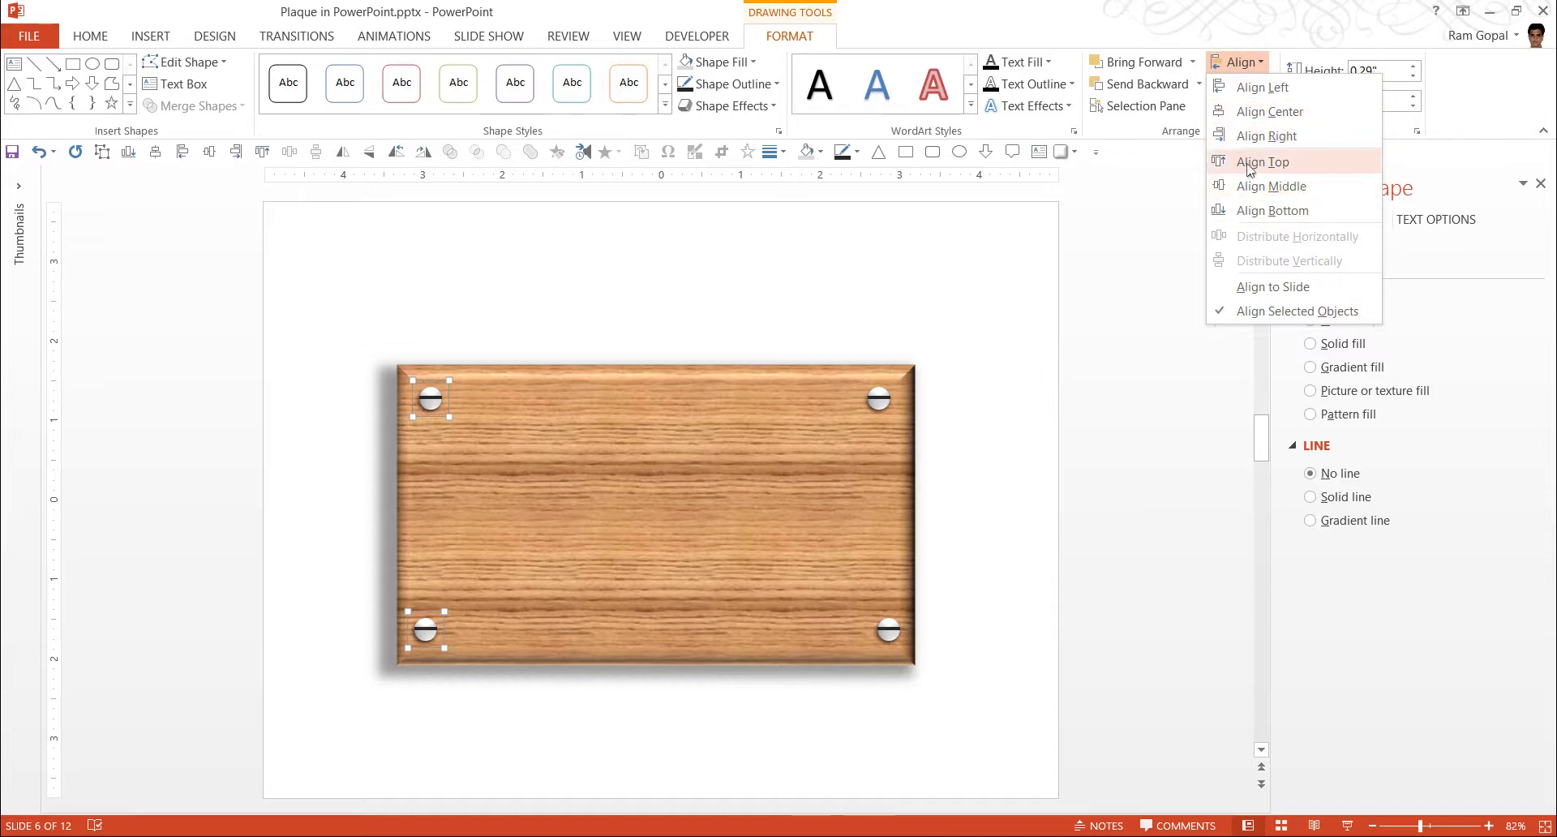
left_click(1226, 89)
left_click_drag(844, 339, 962, 746)
left_click(1239, 62)
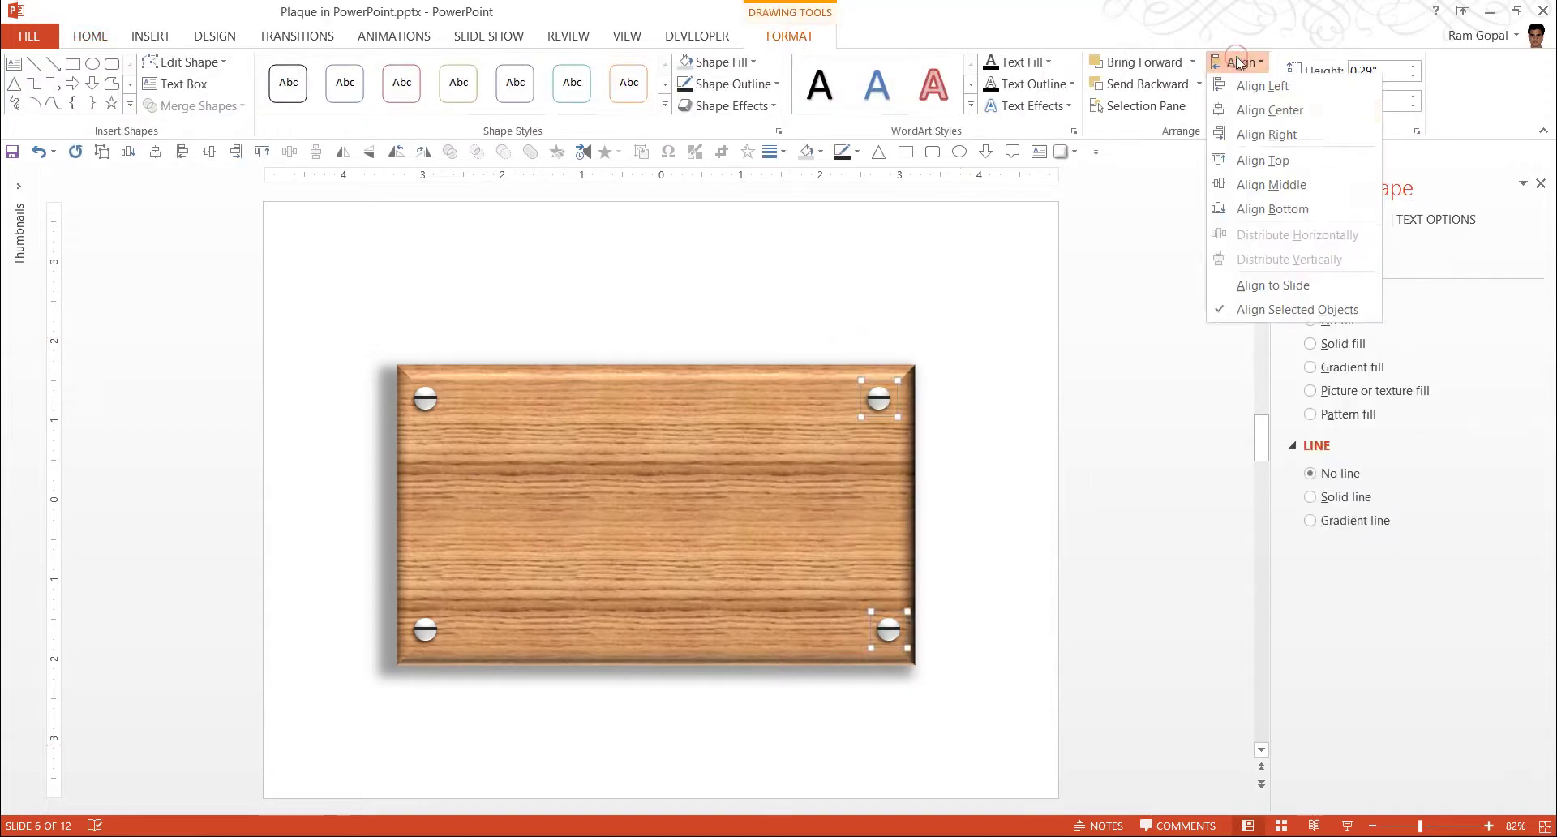
left_click(1271, 130)
left_click(1049, 360)
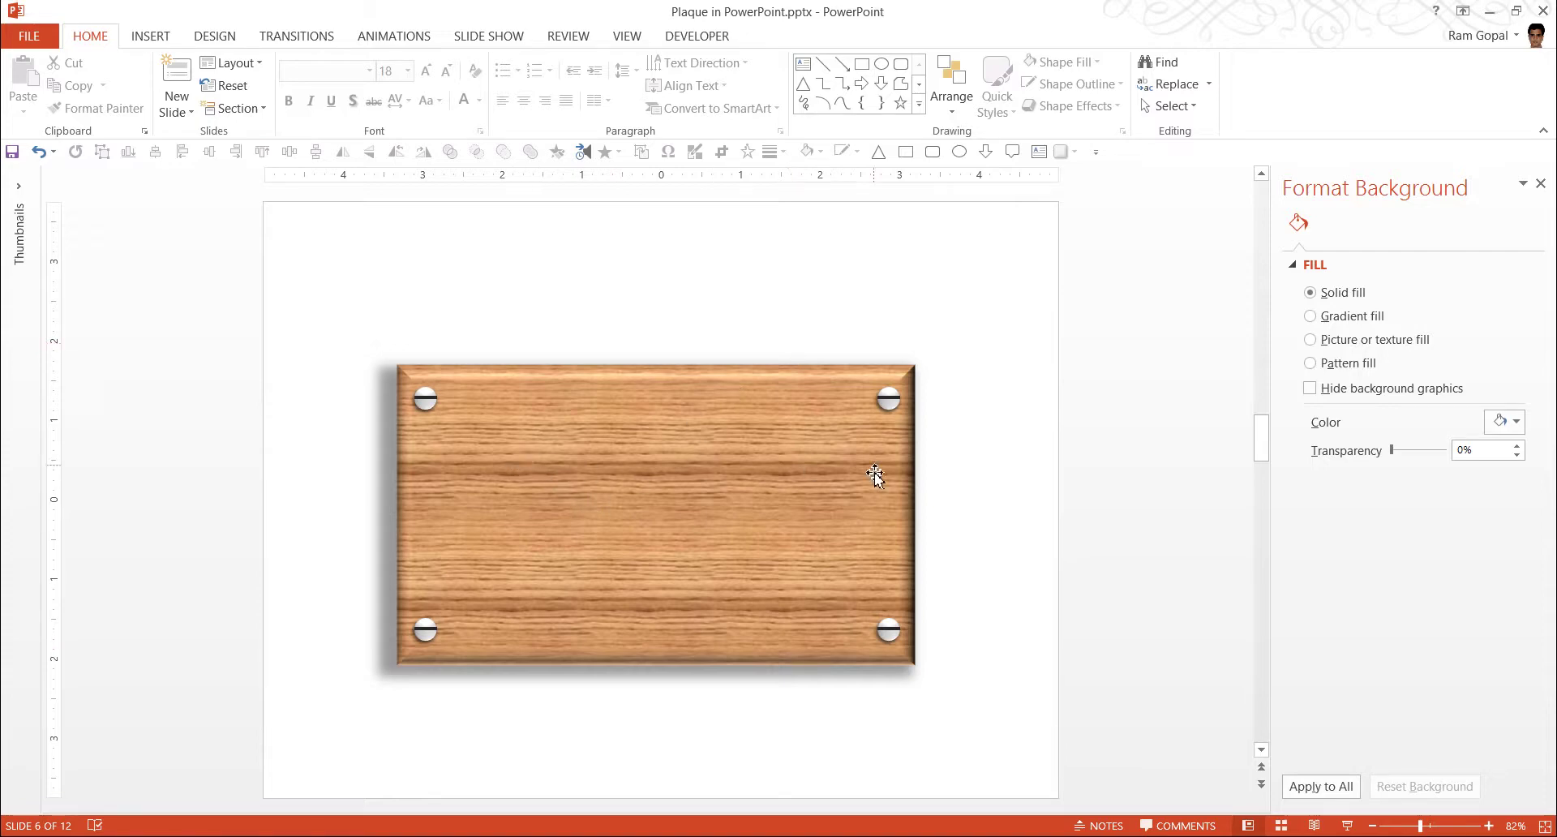
Add a wrapped text box across the plaque reading "You can replace this sample text with your own text. You can replace this sample text"
left_click(802, 63)
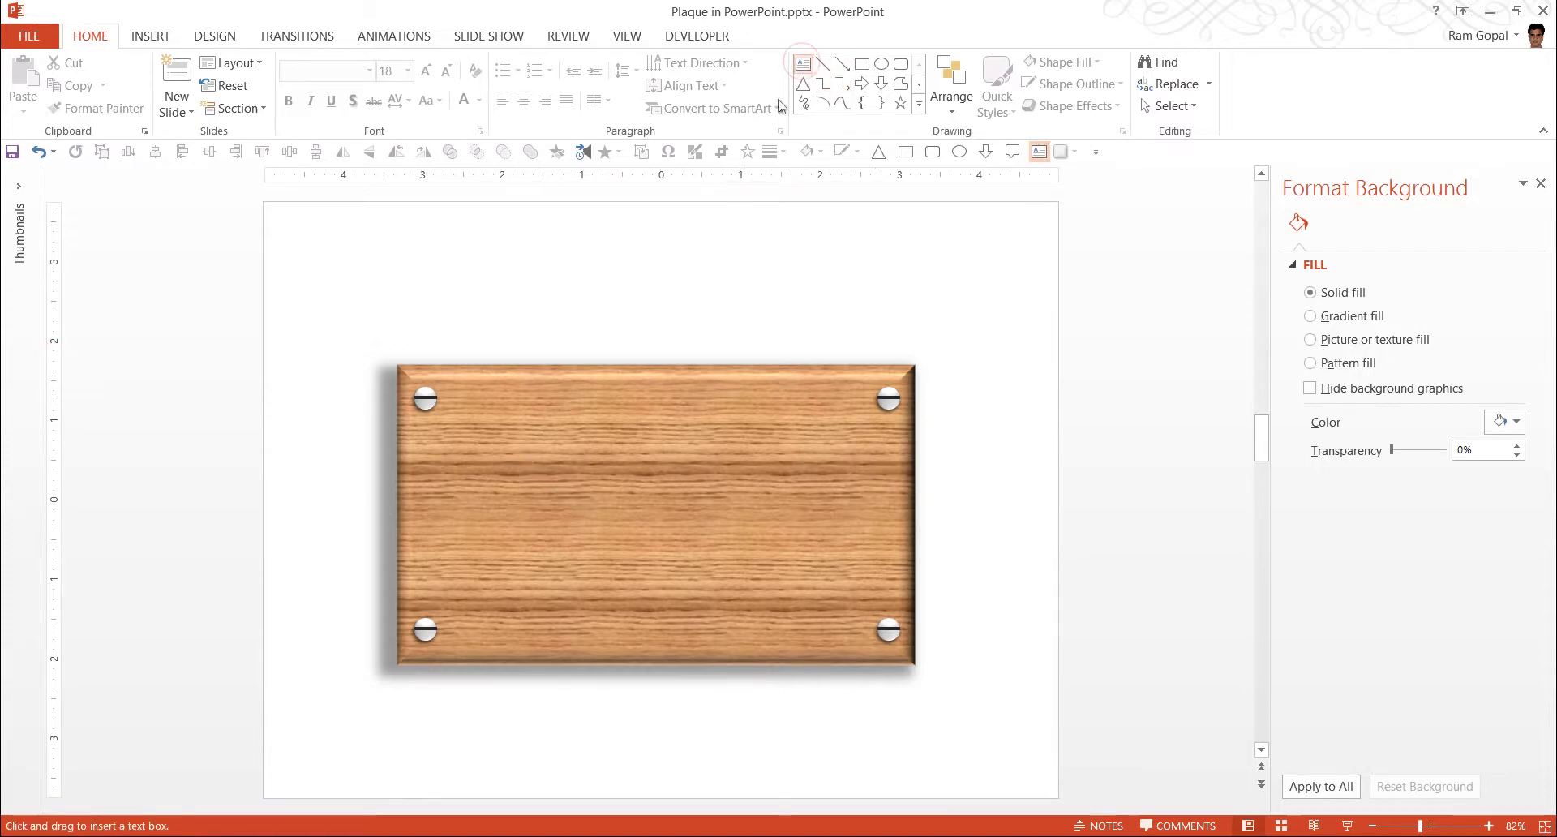
left_click(453, 277)
type("Yo")
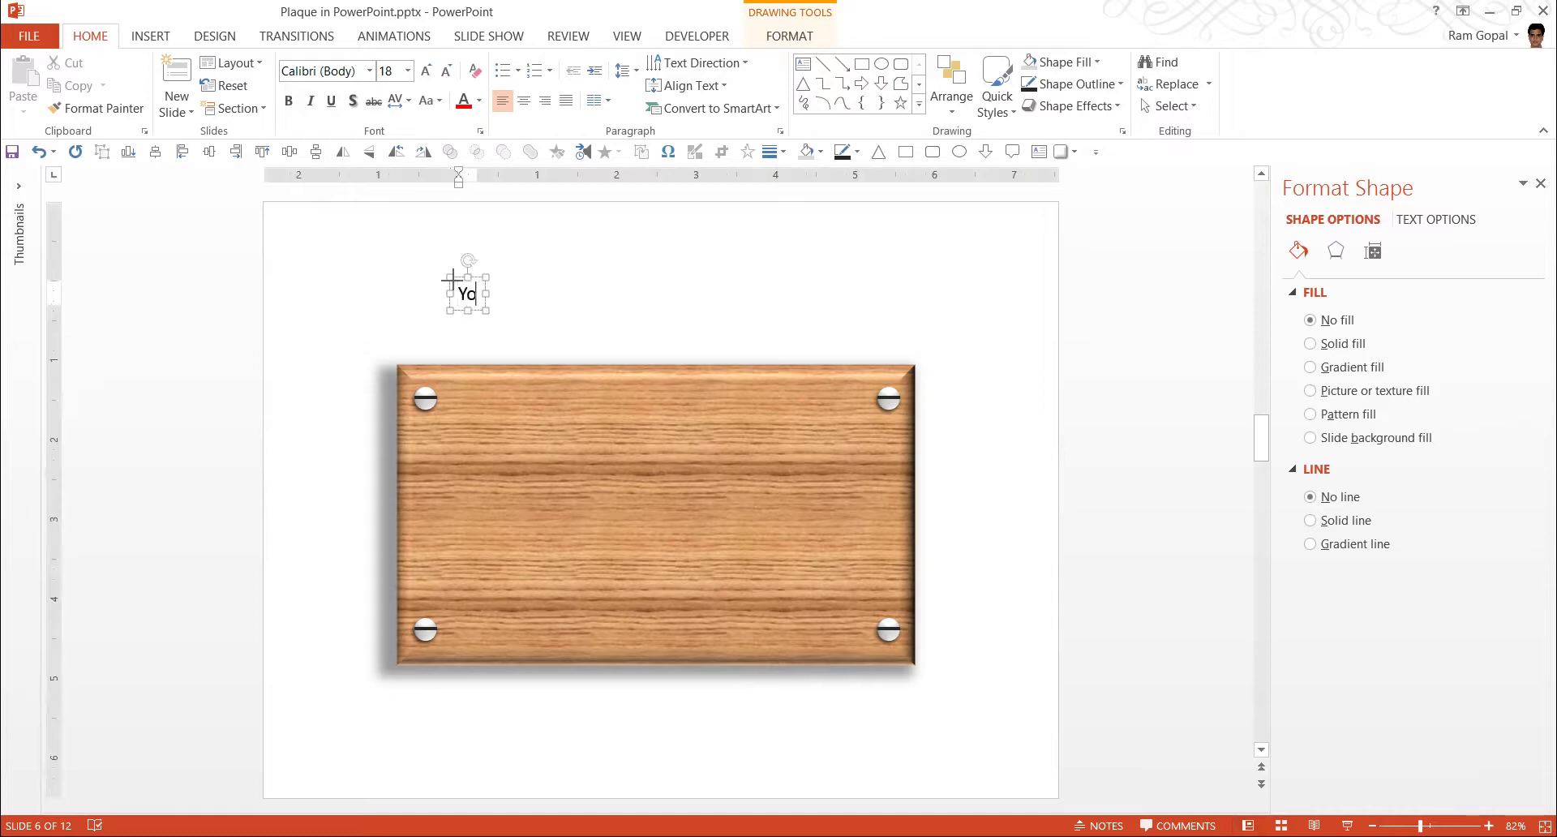
type("u can replace thi")
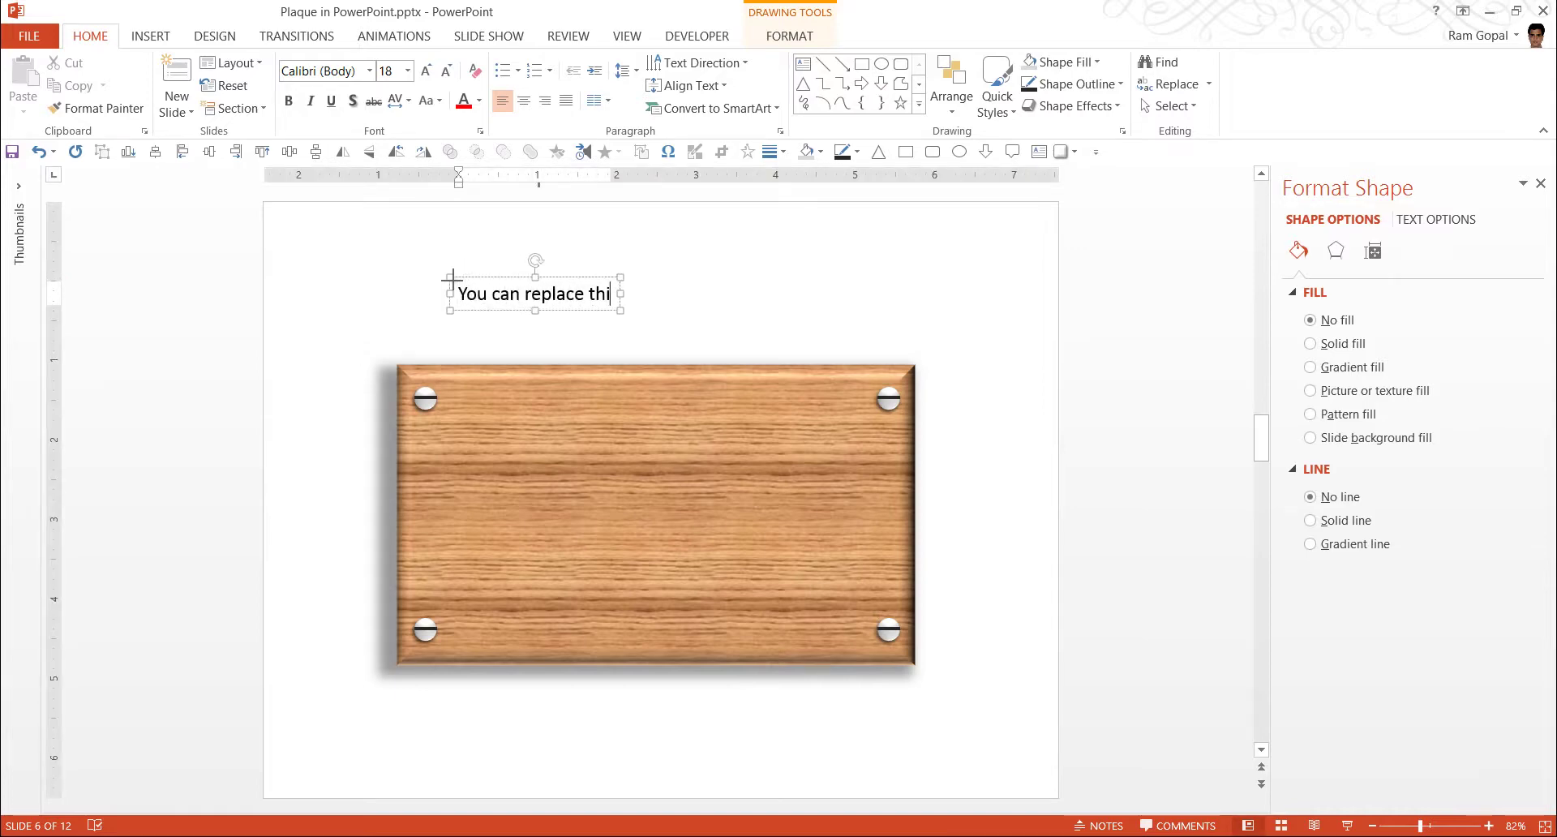
type("s sample text wit")
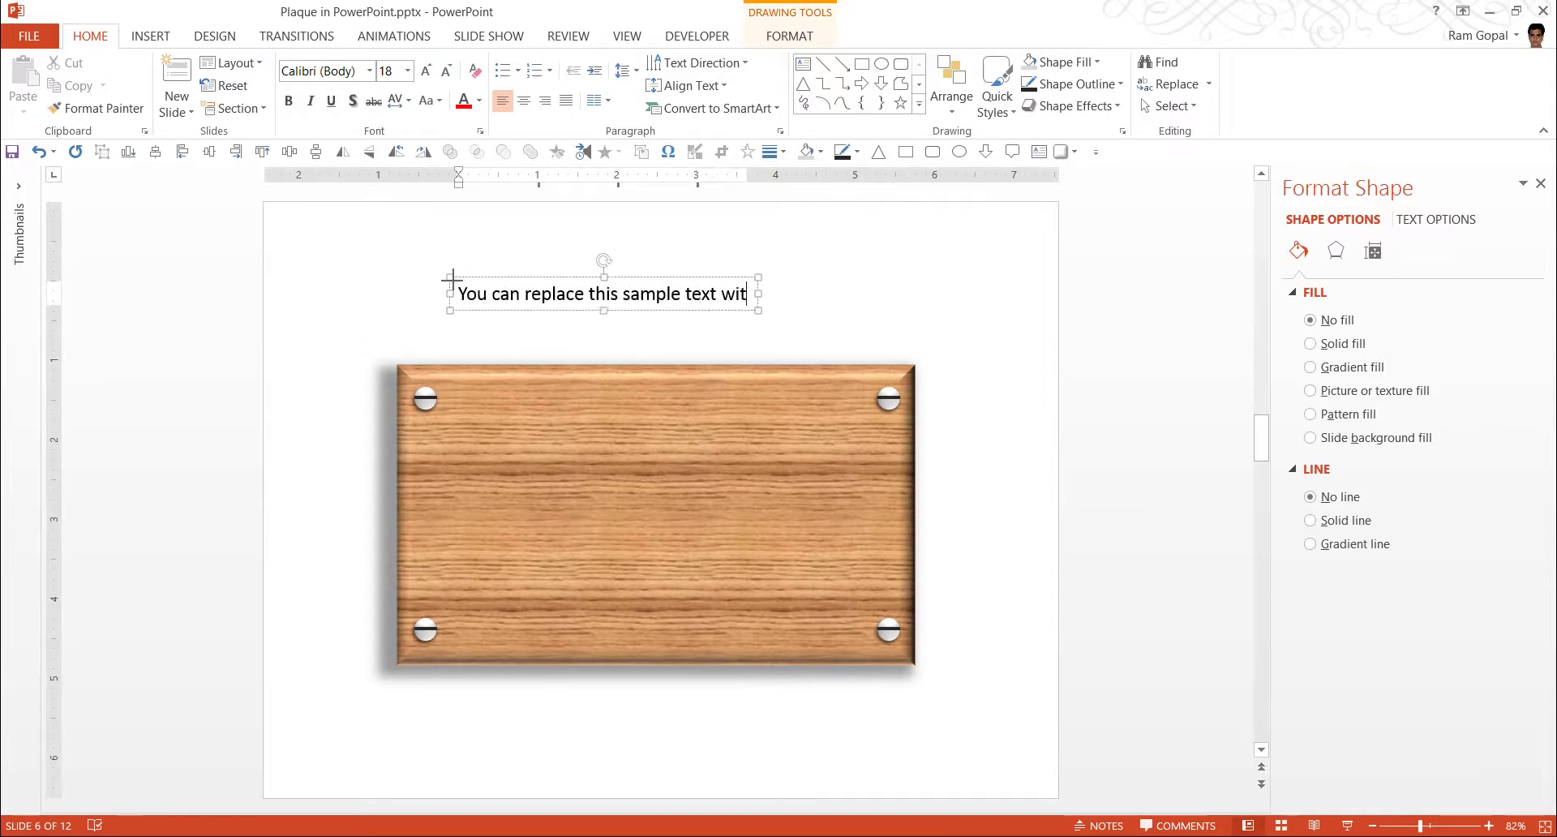
type("h your own text")
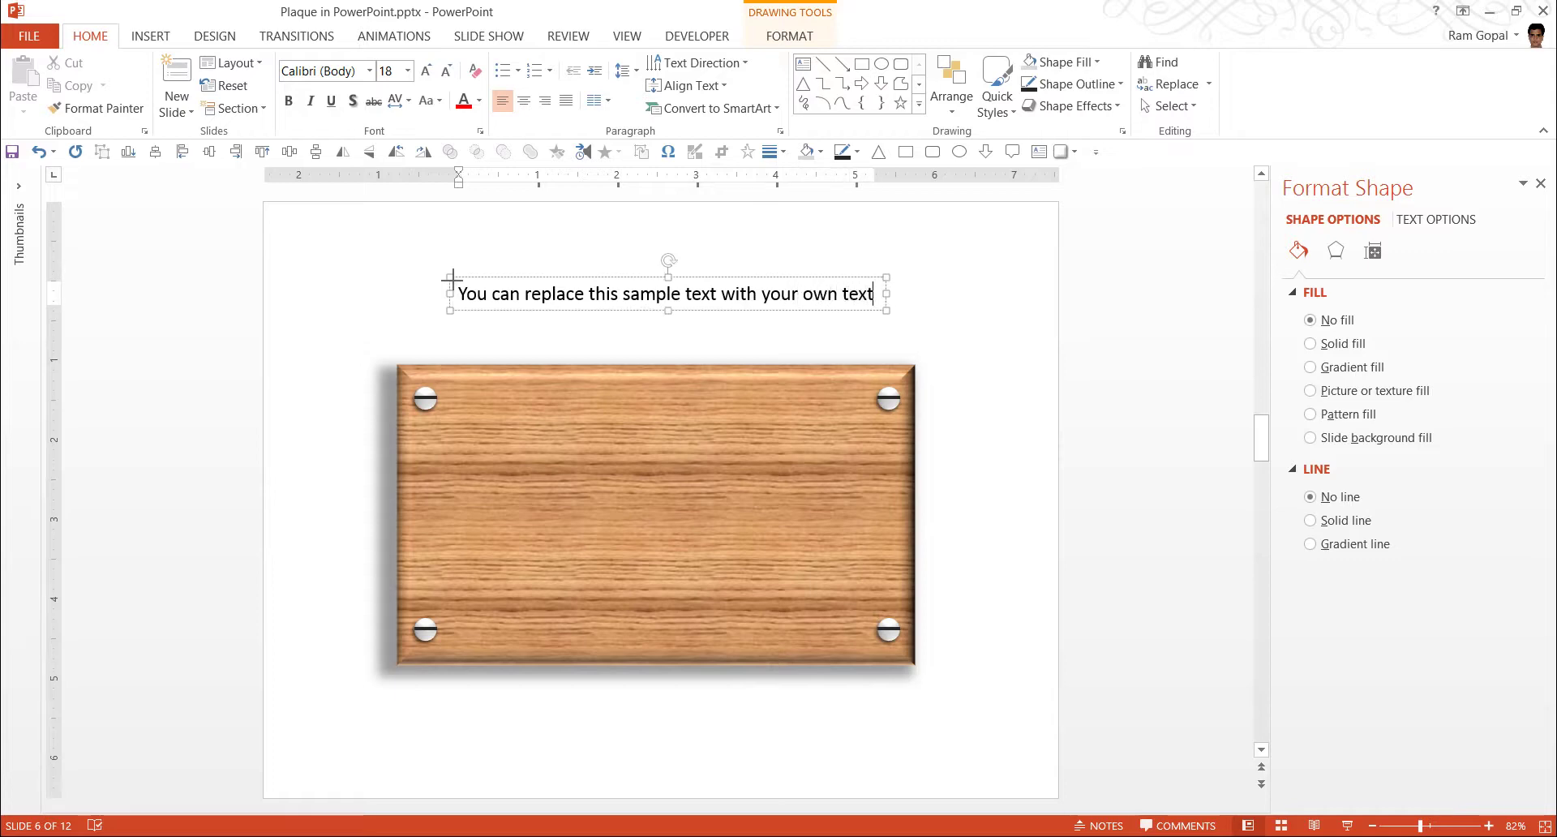
type(". Your ")
type(" can replace this ")
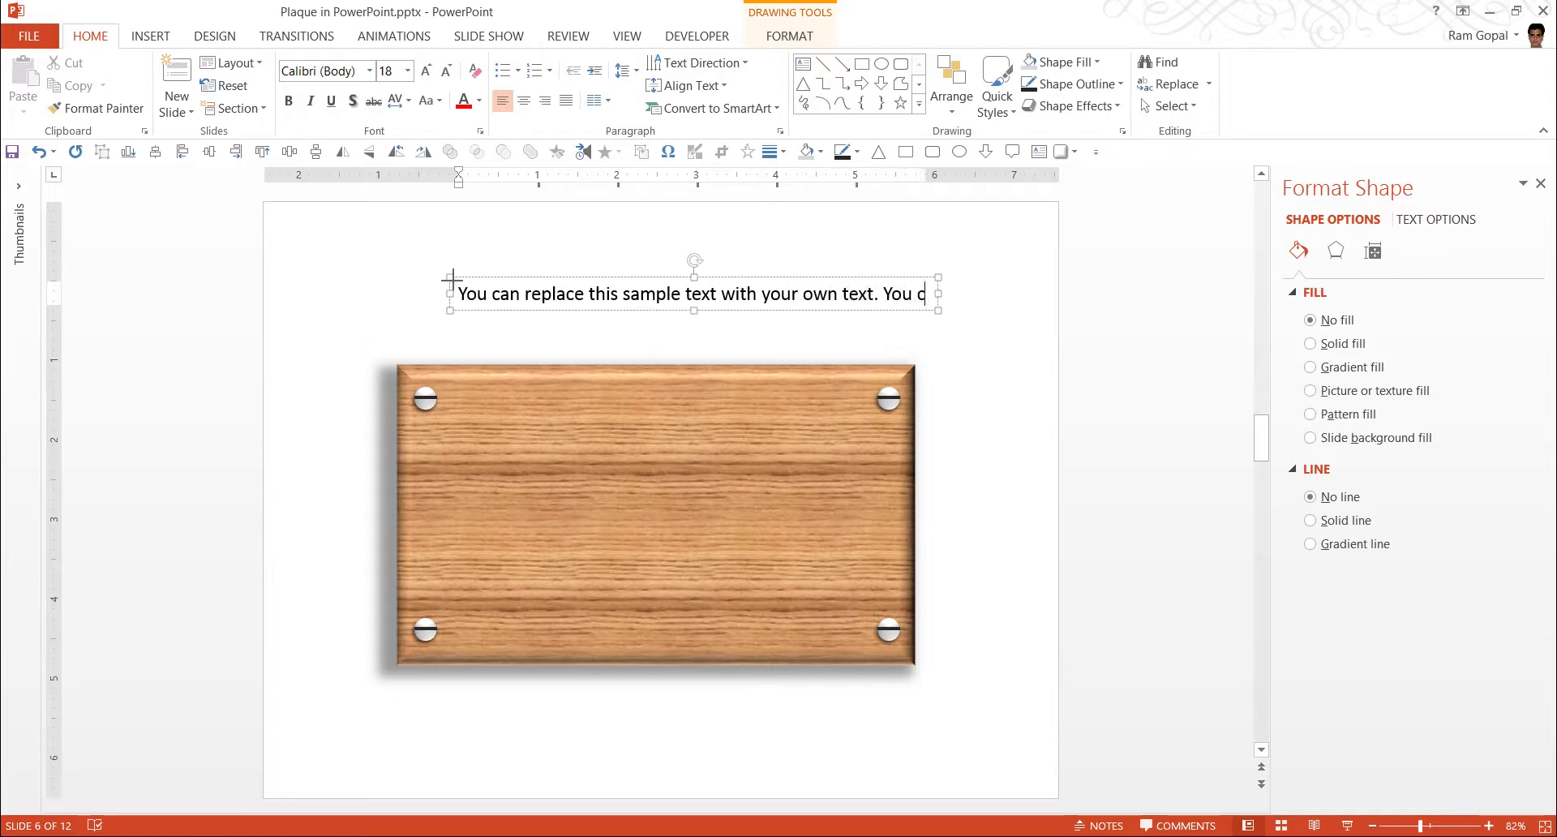
type("sample text")
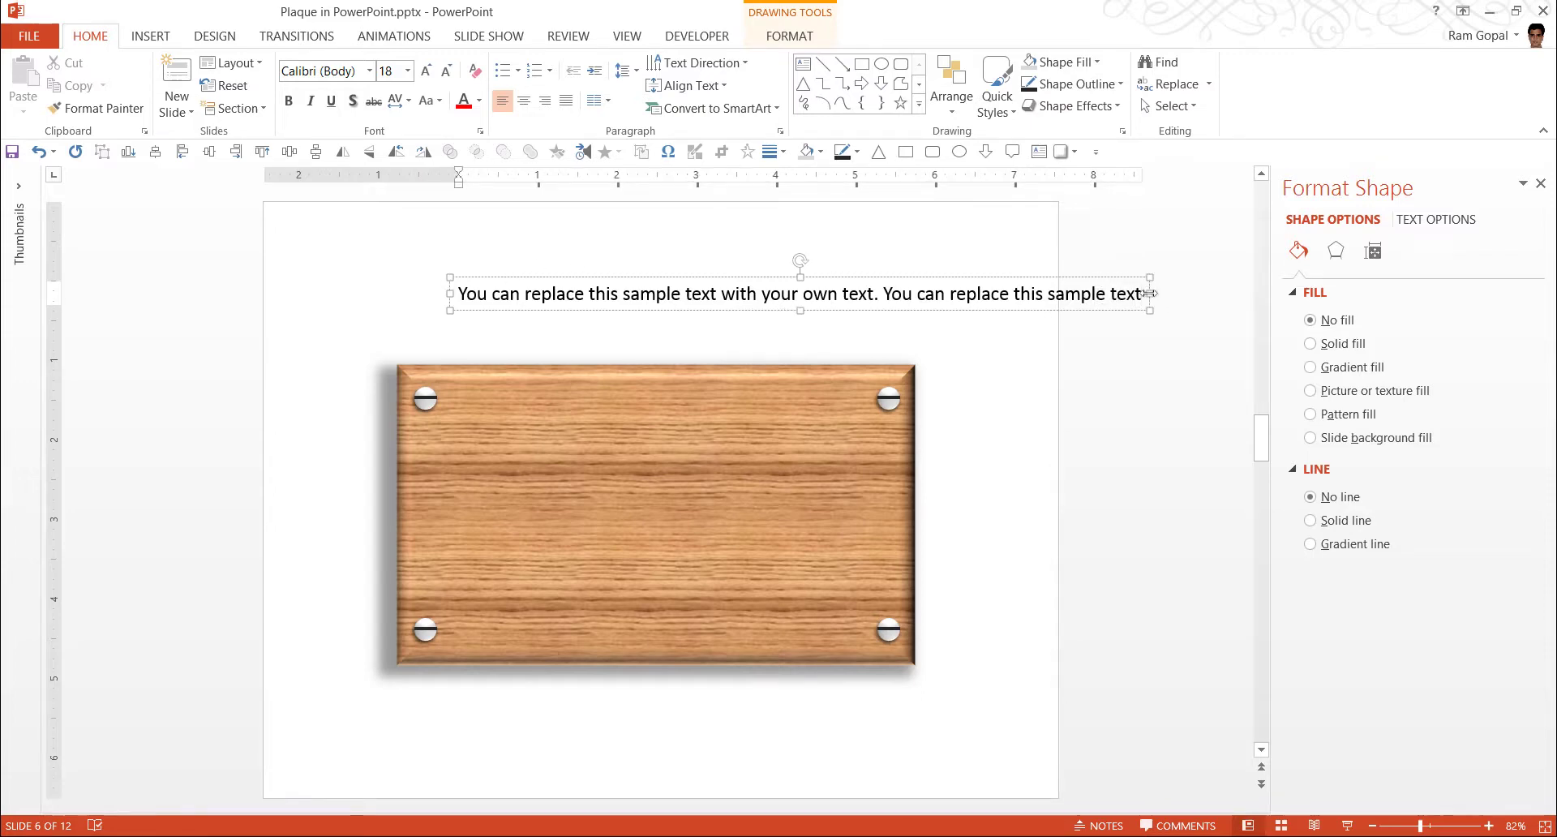
left_click_drag(1150, 293, 872, 340)
left_click_drag(751, 279, 748, 465)
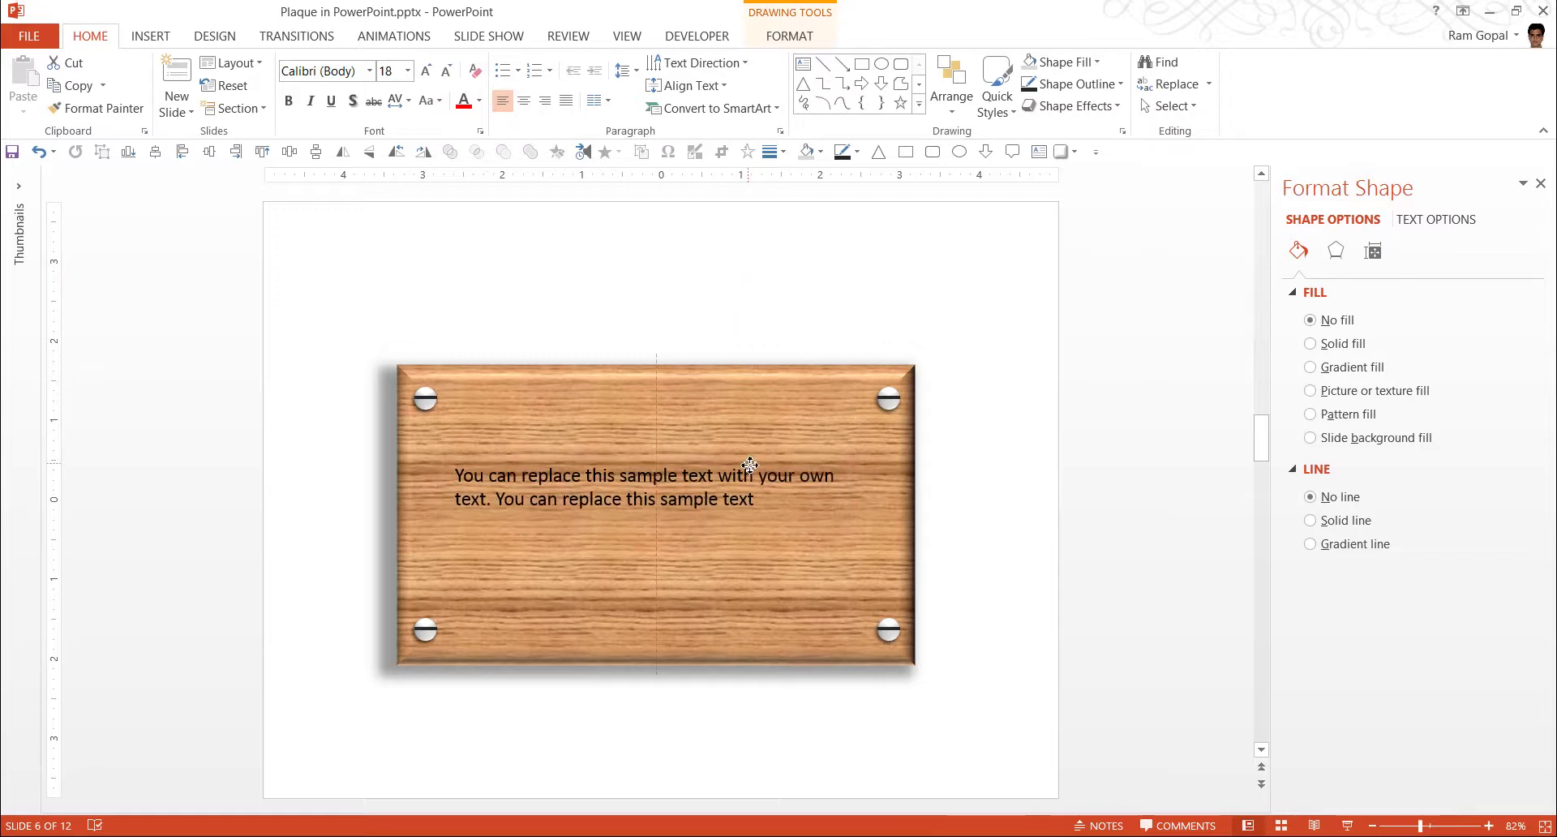
Format the plaque text in Arial Black at 28 pt, then reposition and slightly widen its text box to fit between the screws
left_click(370, 72)
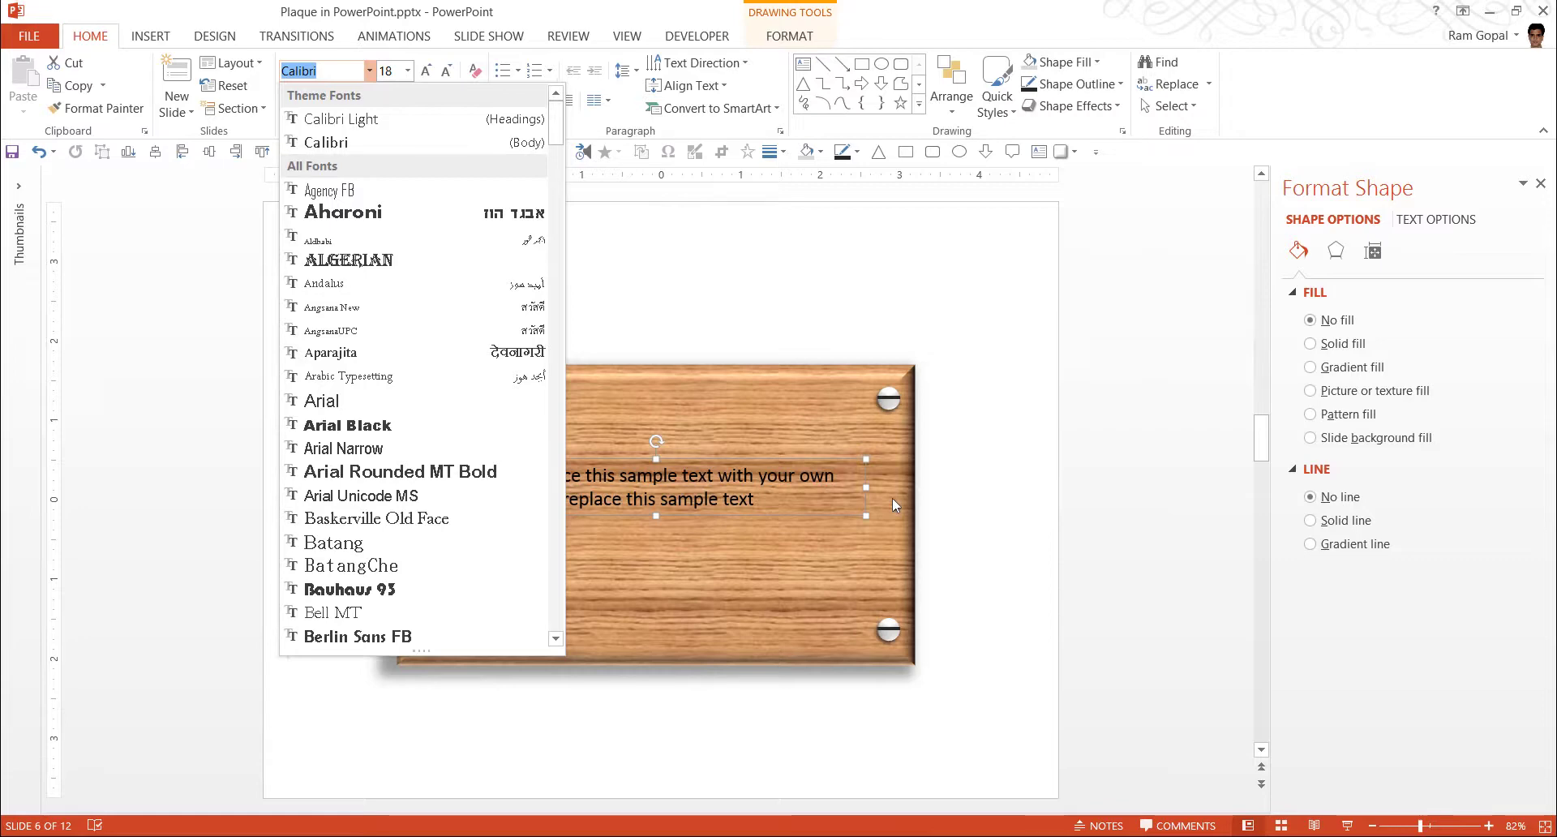
left_click(414, 435)
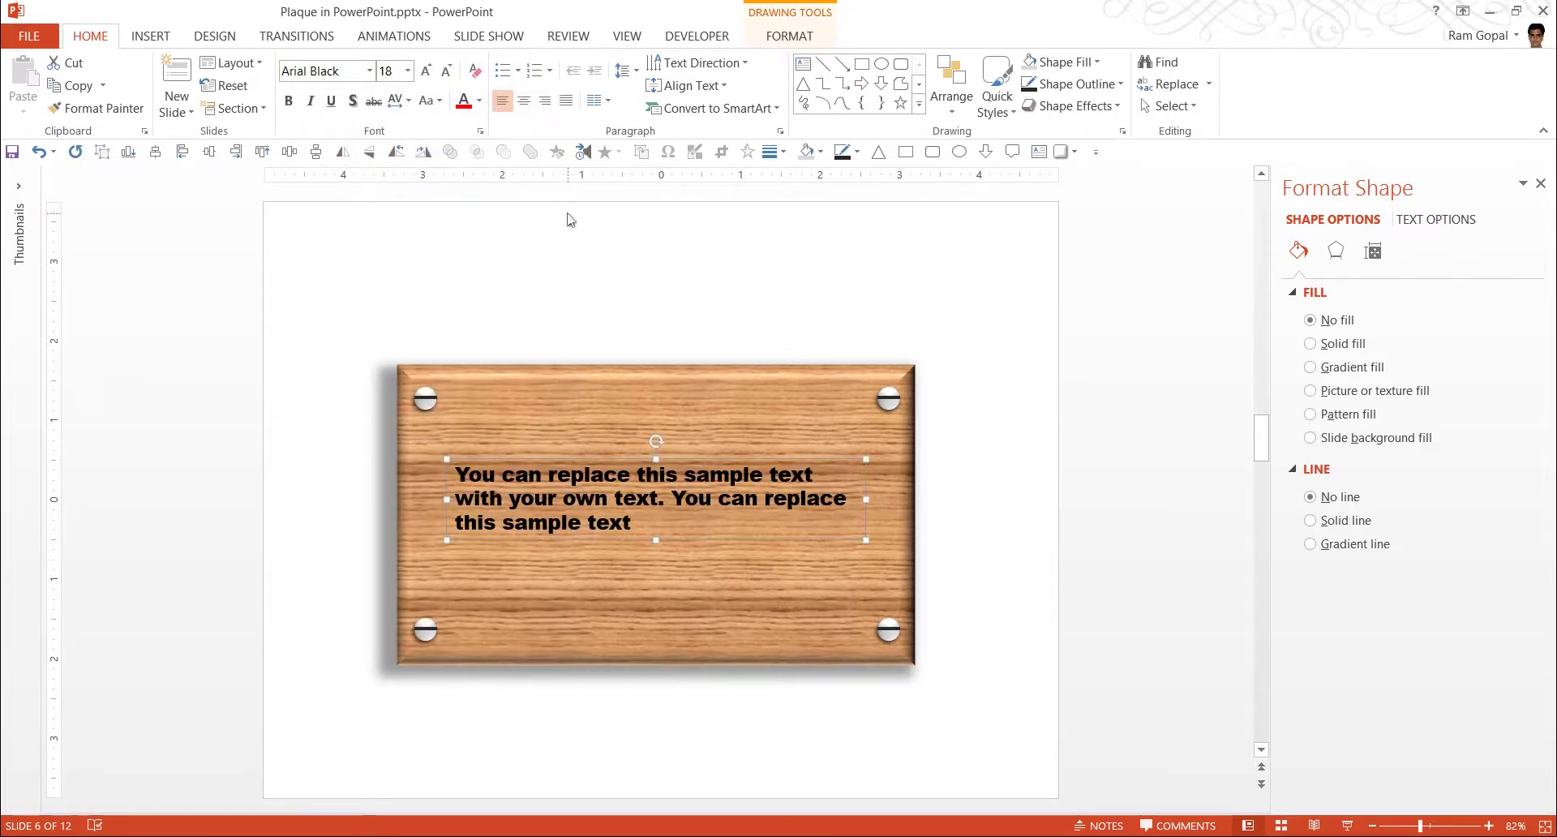
left_click(430, 72)
left_click(430, 72)
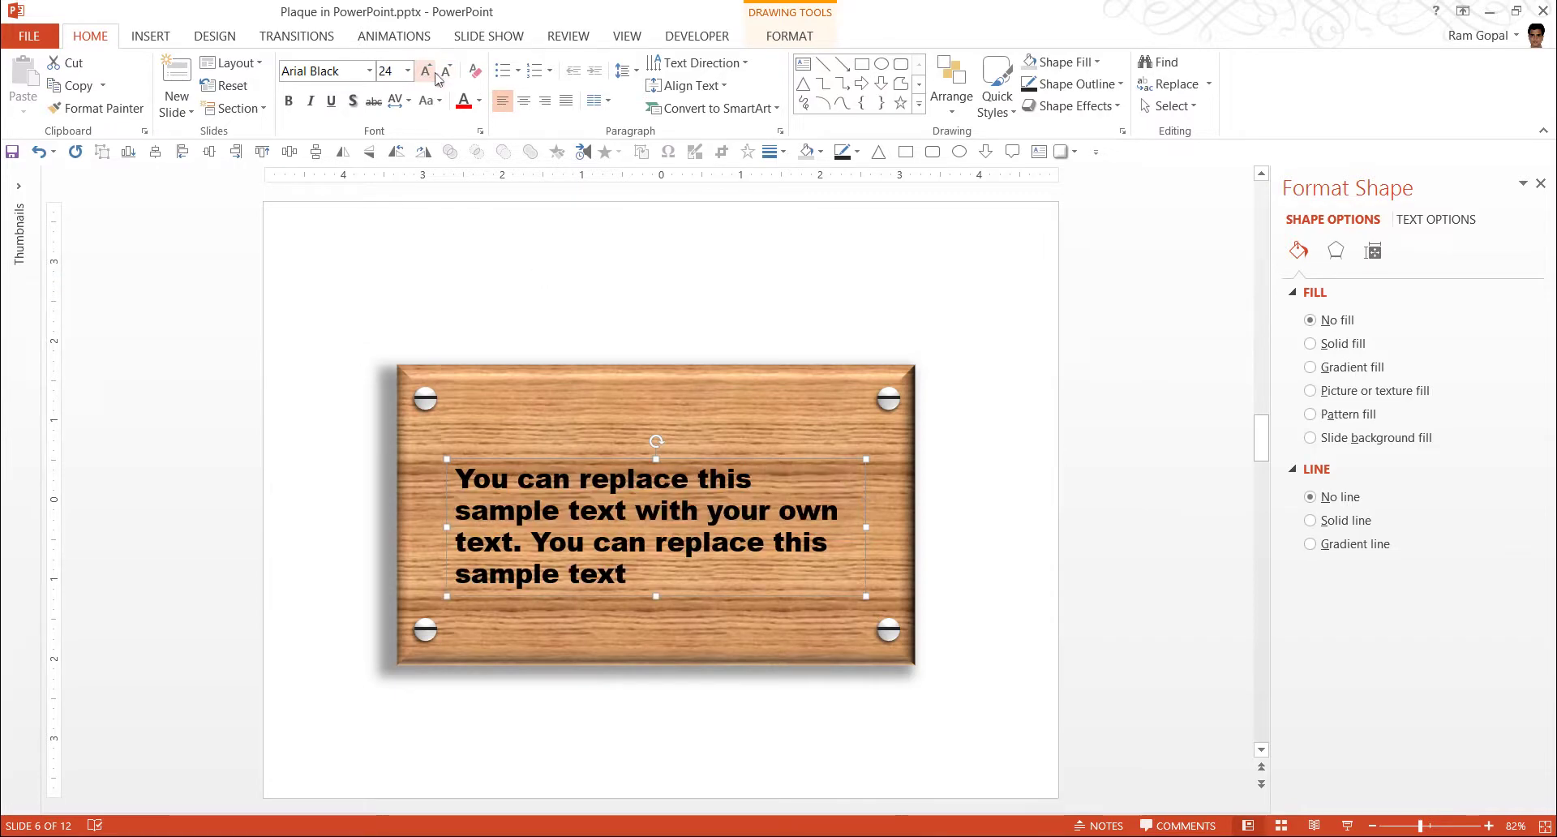
left_click(430, 73)
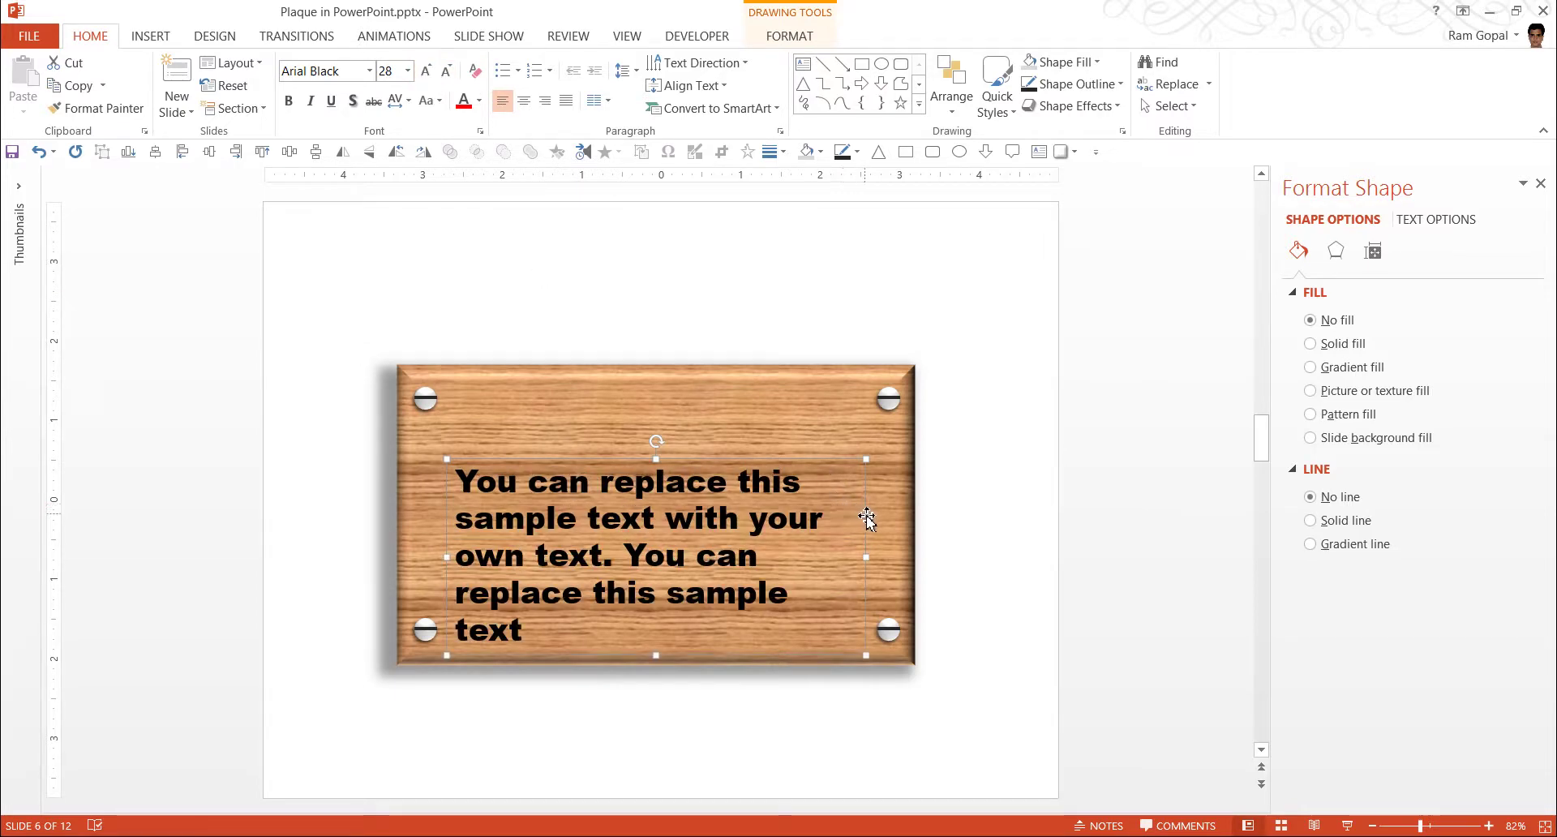
left_click_drag(867, 516, 878, 475)
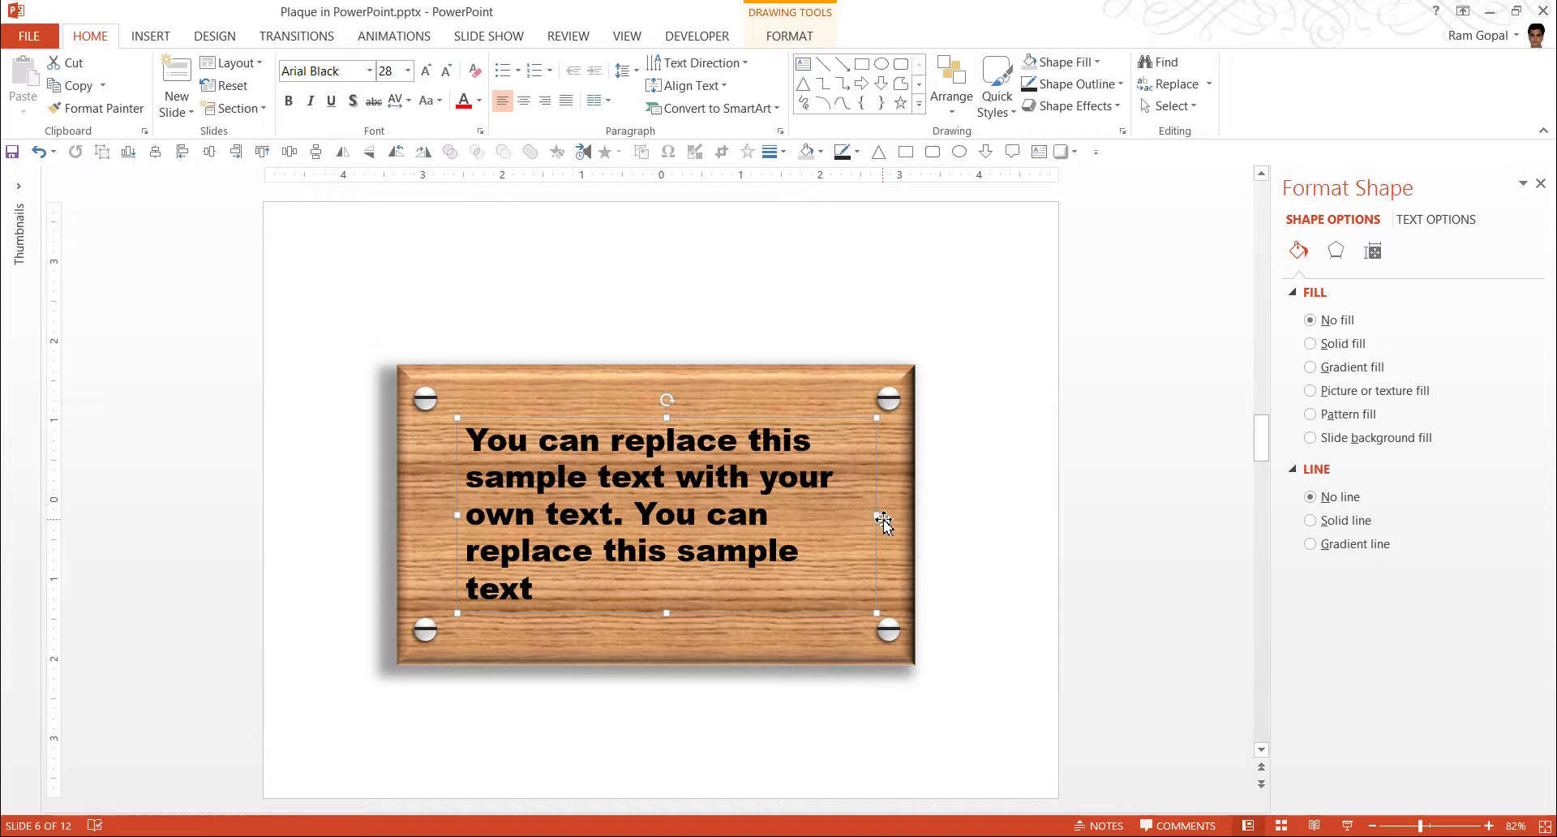
left_click_drag(875, 514, 877, 489)
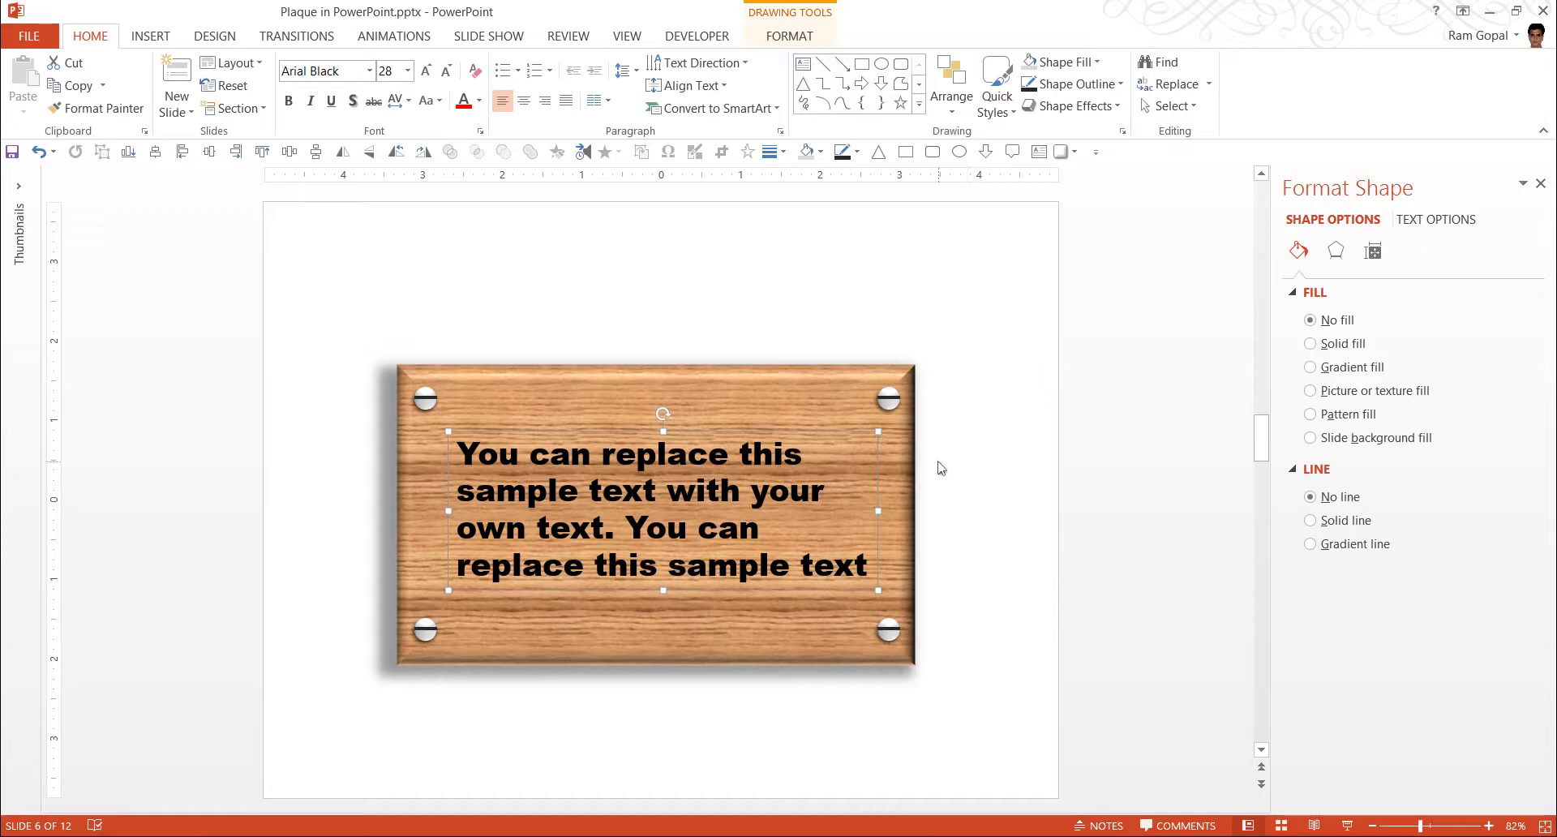
Color the plaque text white and give it a text shadow
left_click(478, 103)
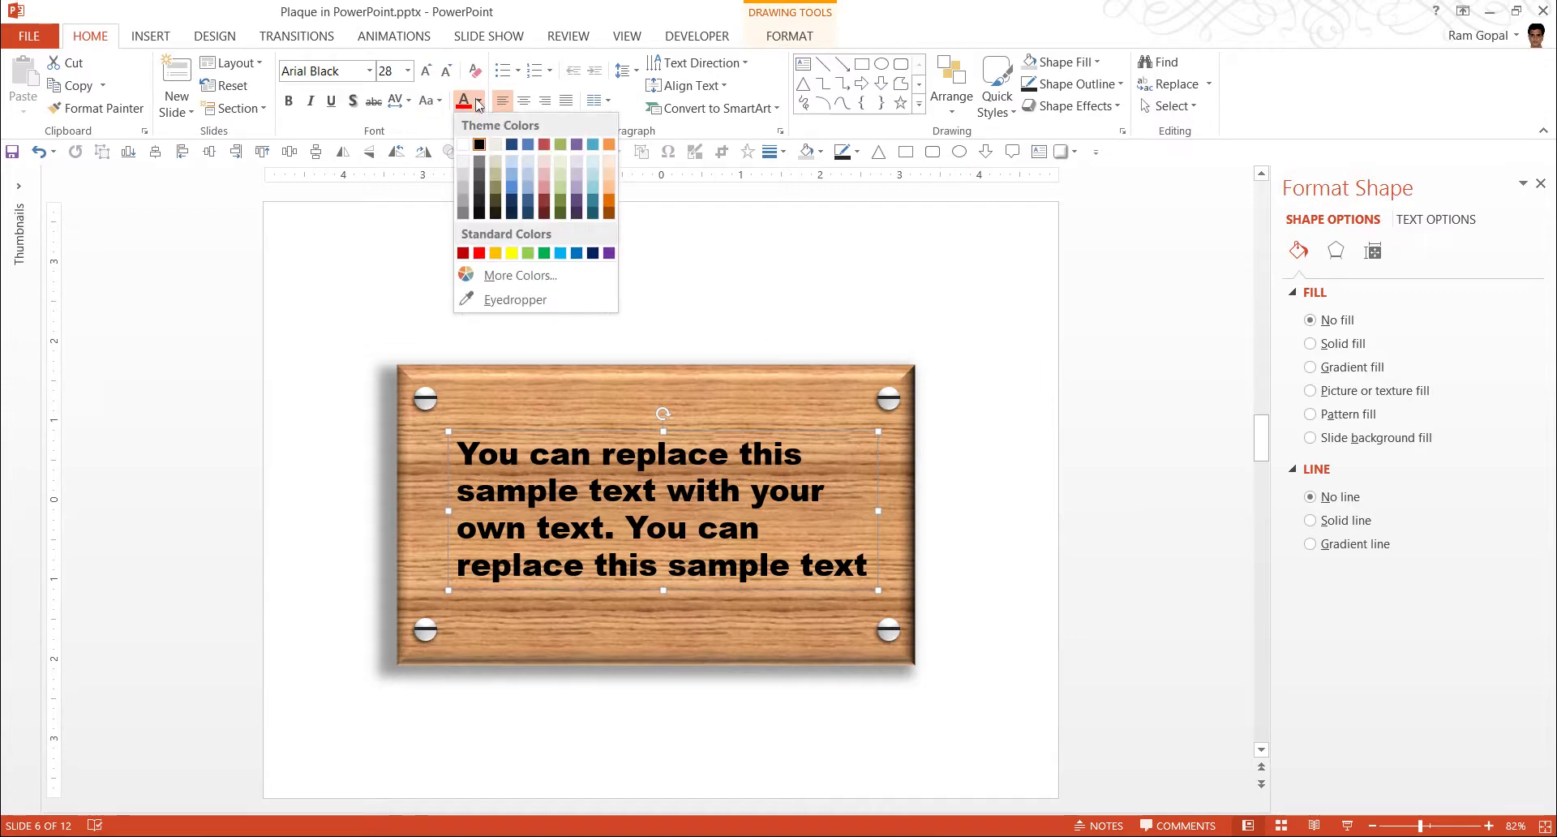
left_click(463, 144)
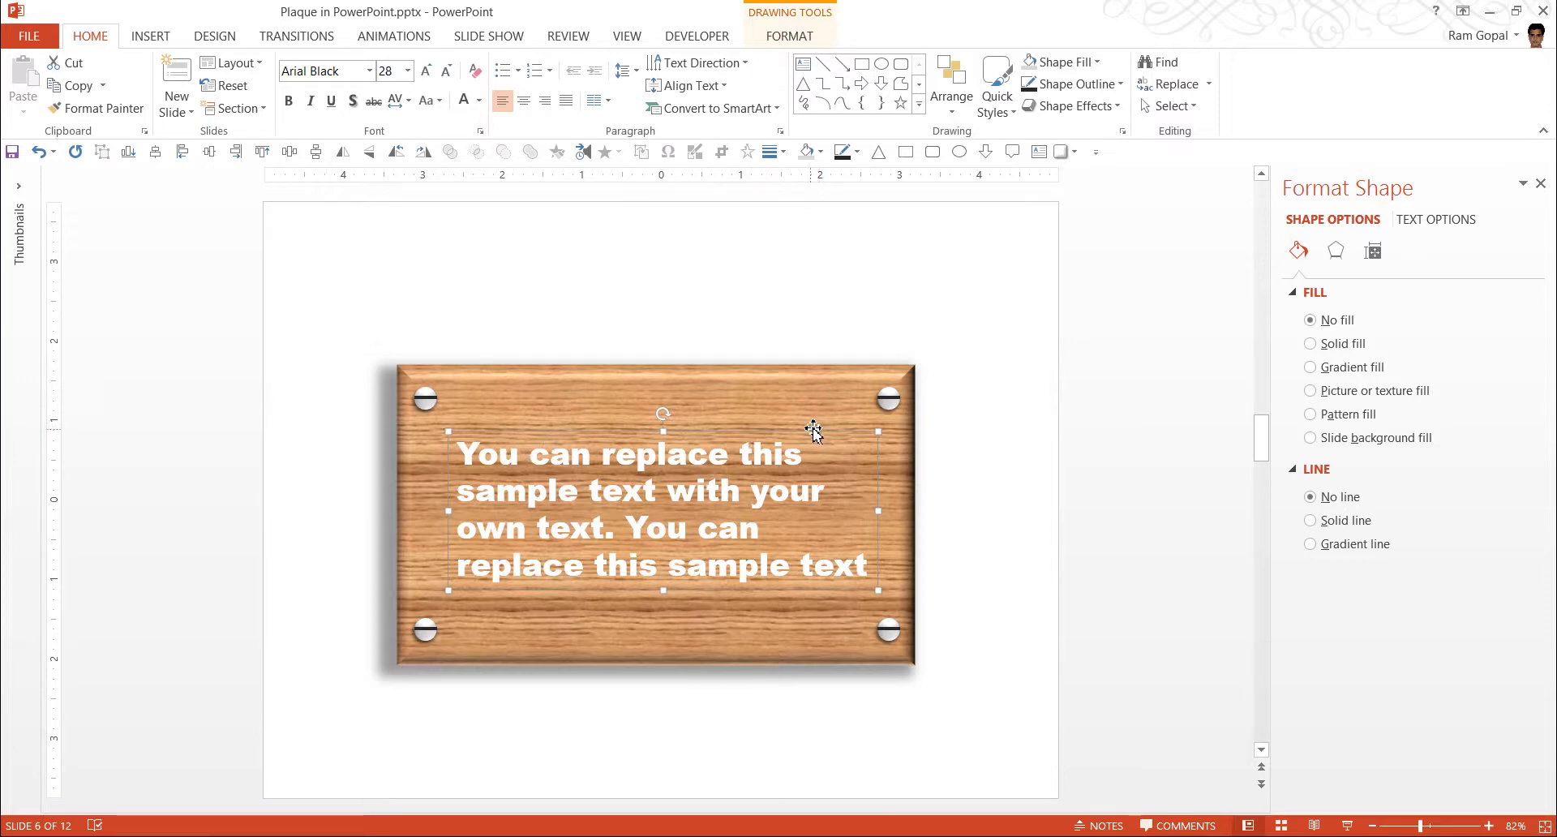
left_click(352, 102)
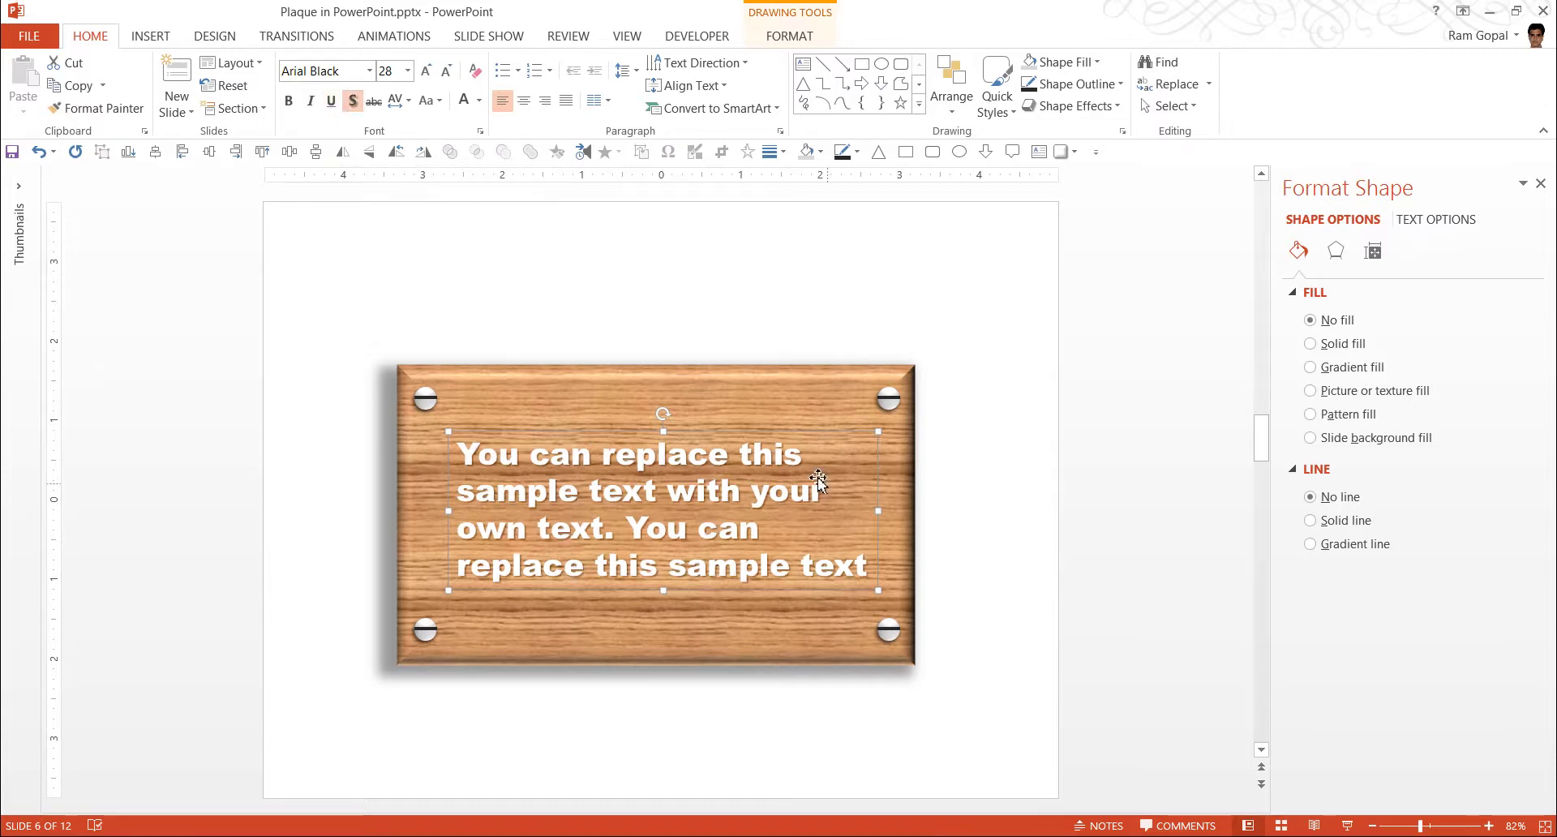
left_click(1029, 538)
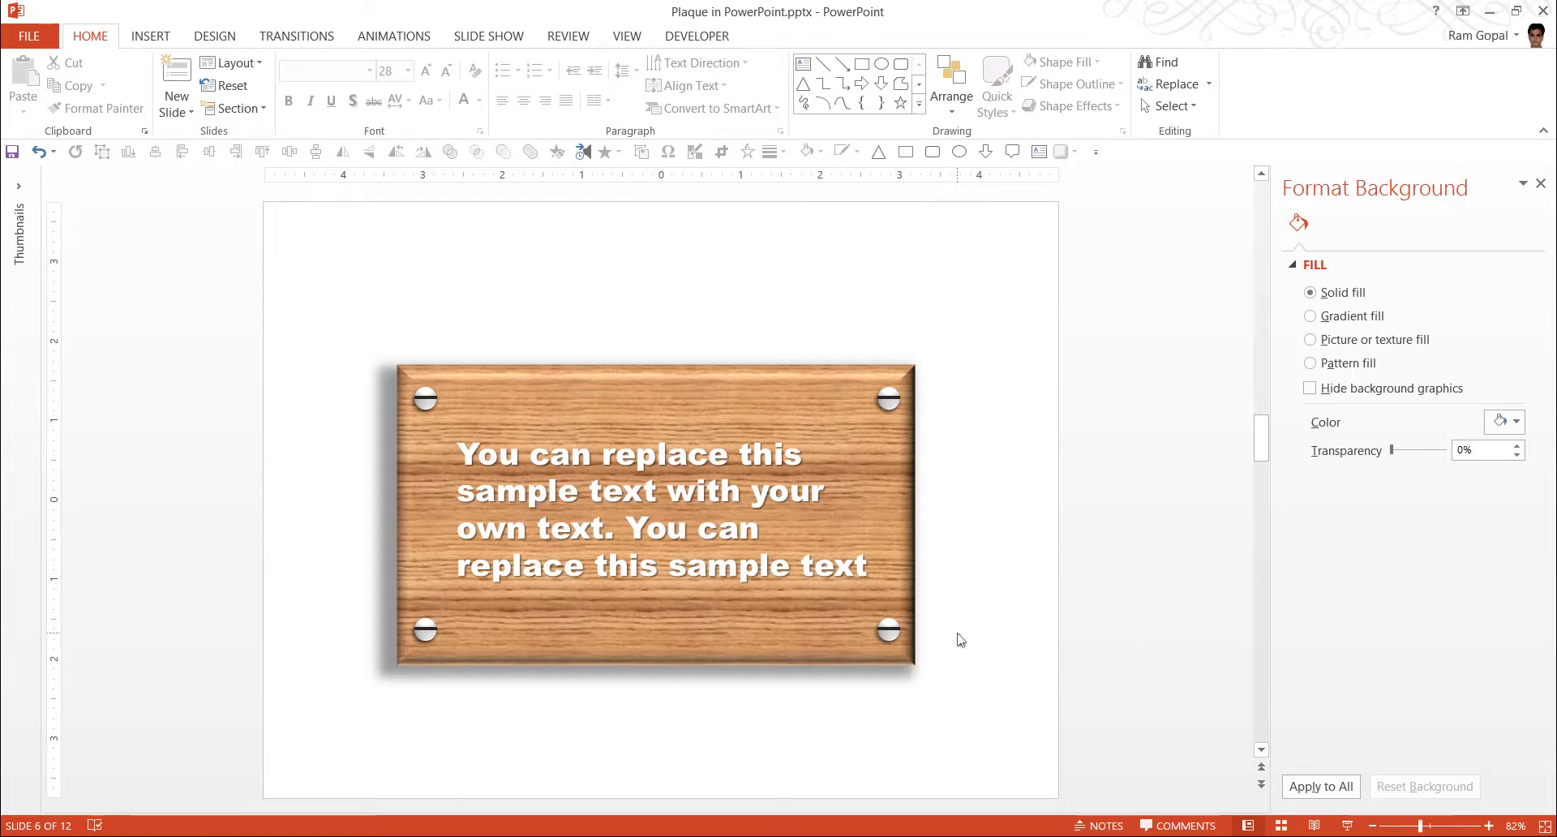
Replace the plaque's wood texture with a light grey theme color fill
left_click(906, 452)
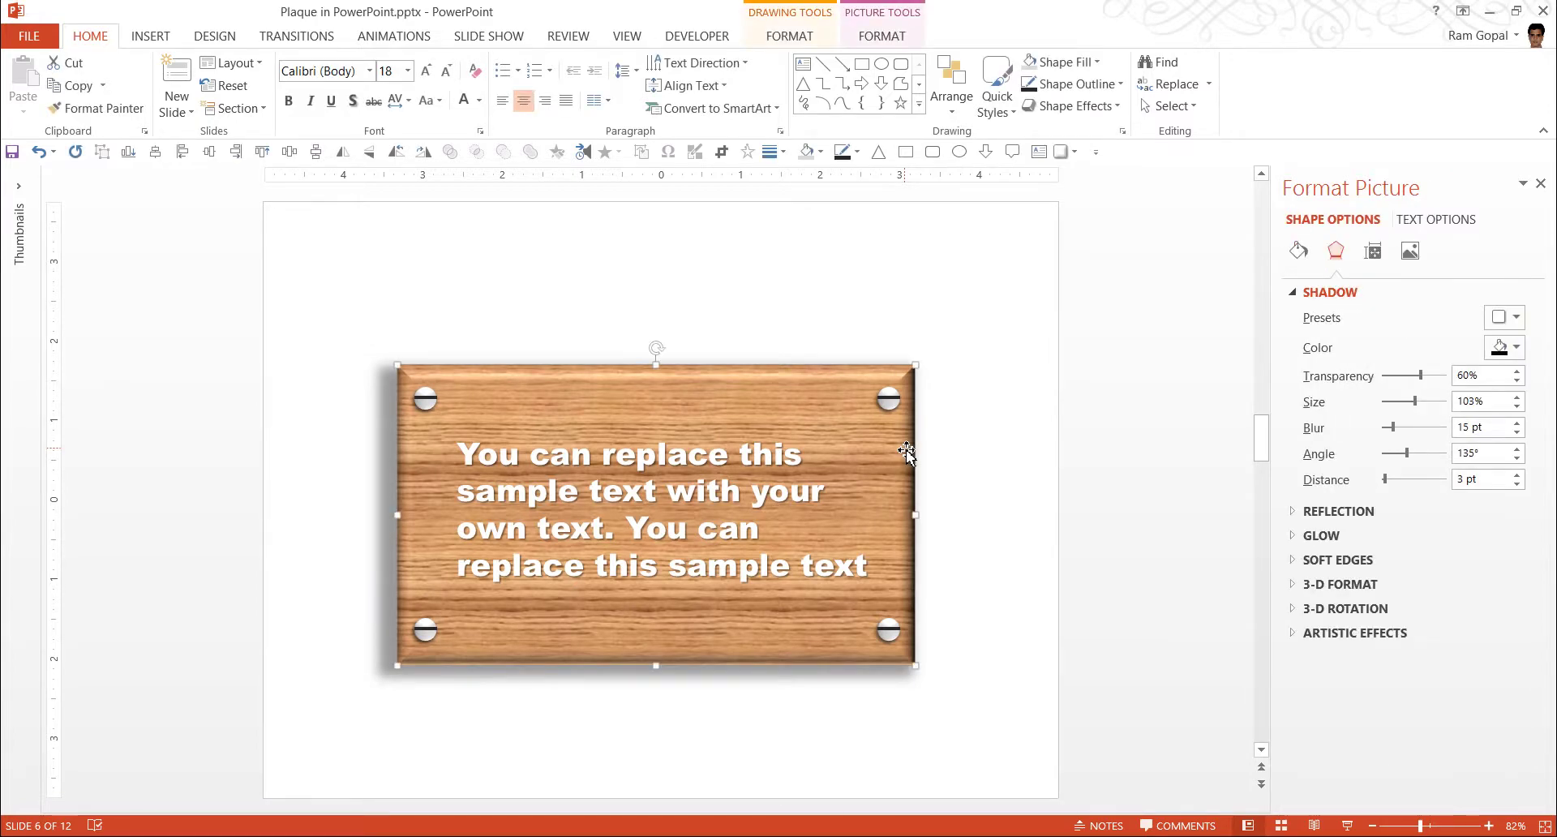
left_click(1330, 292)
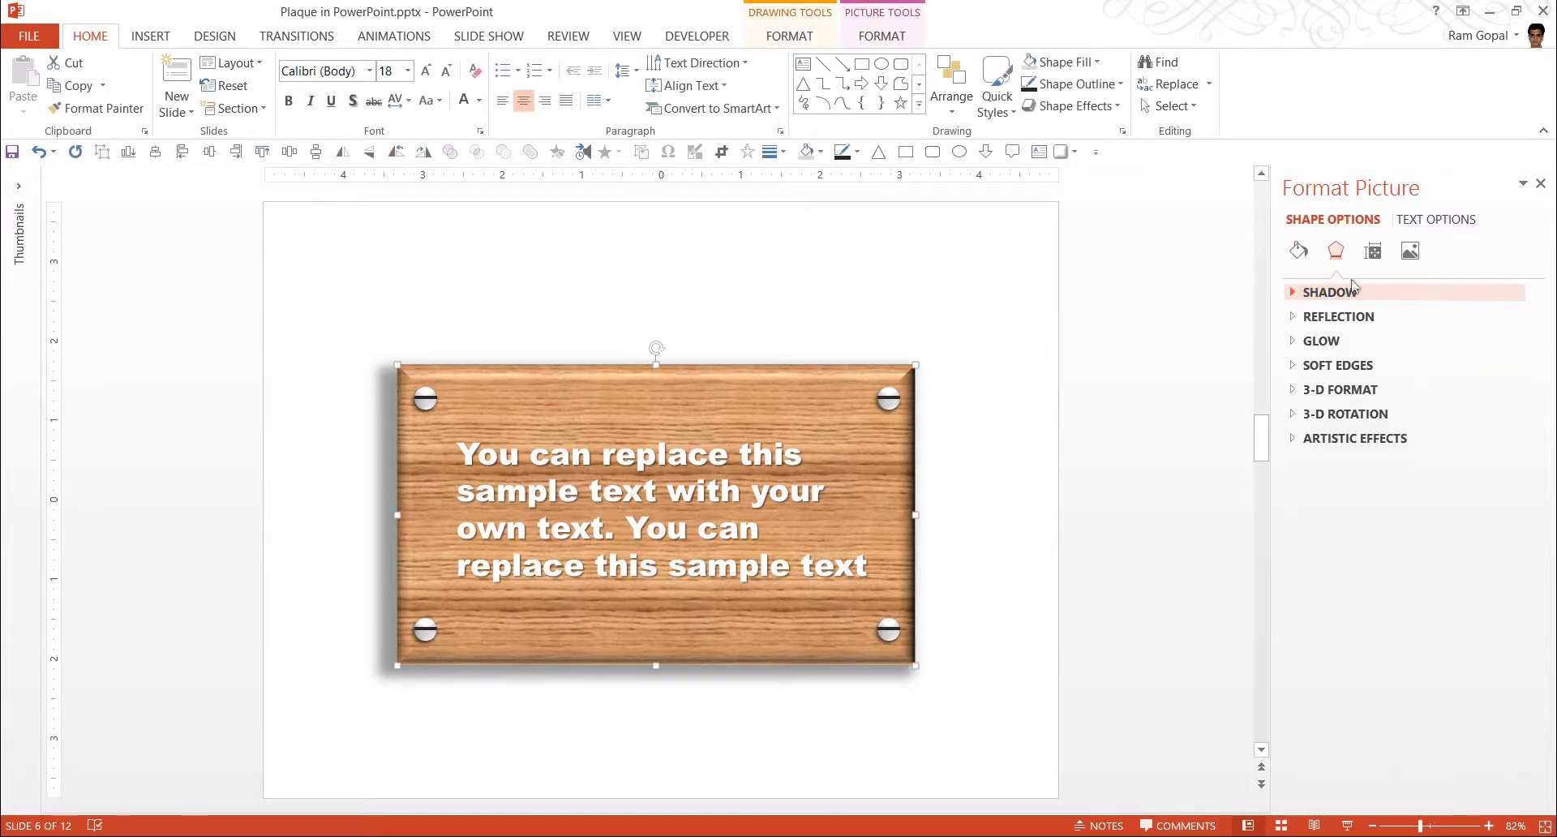
left_click(1096, 63)
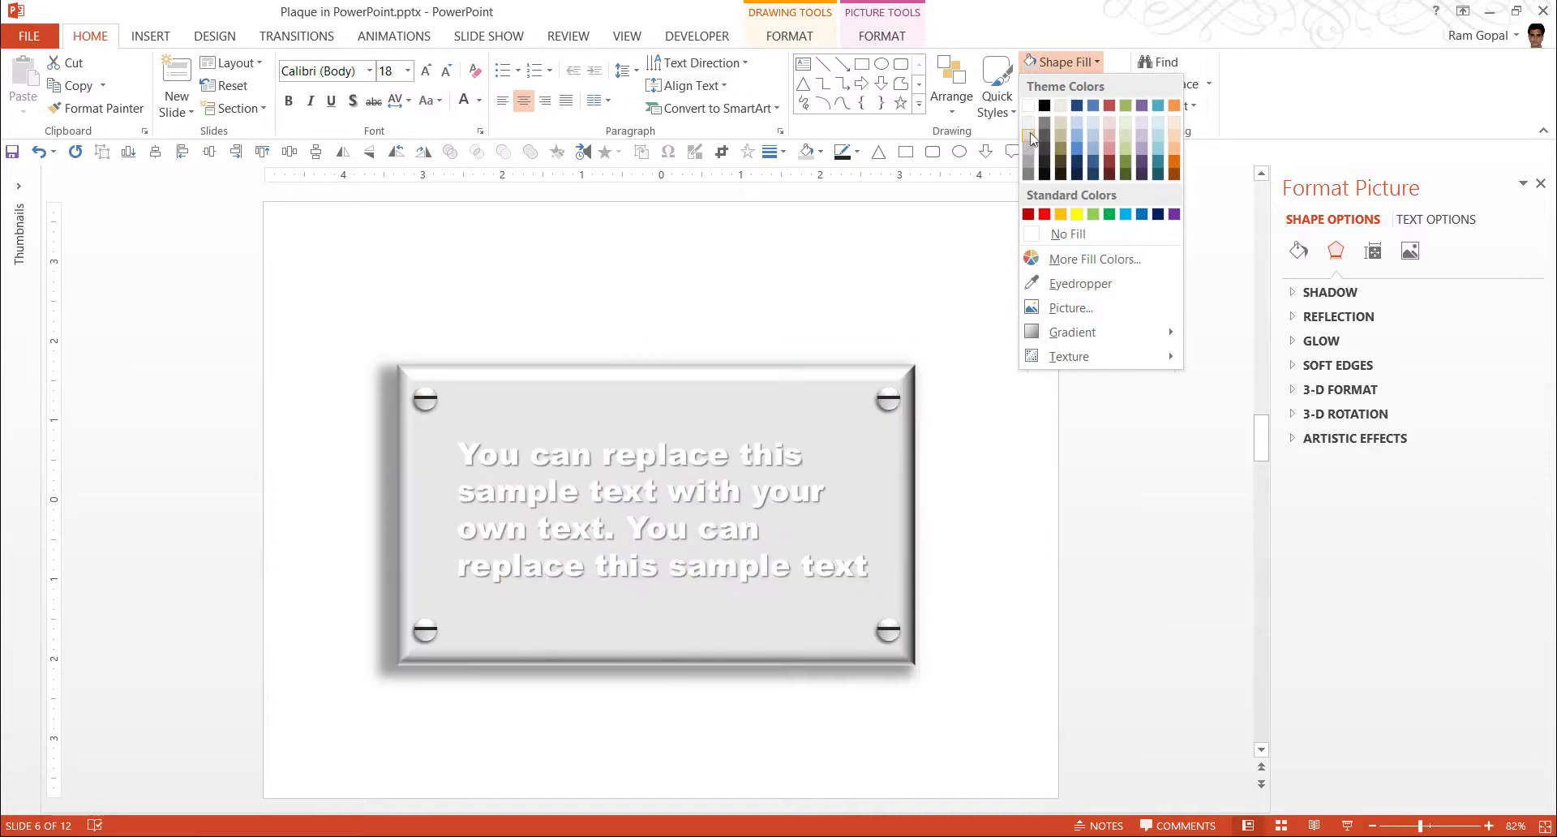
left_click(1031, 138)
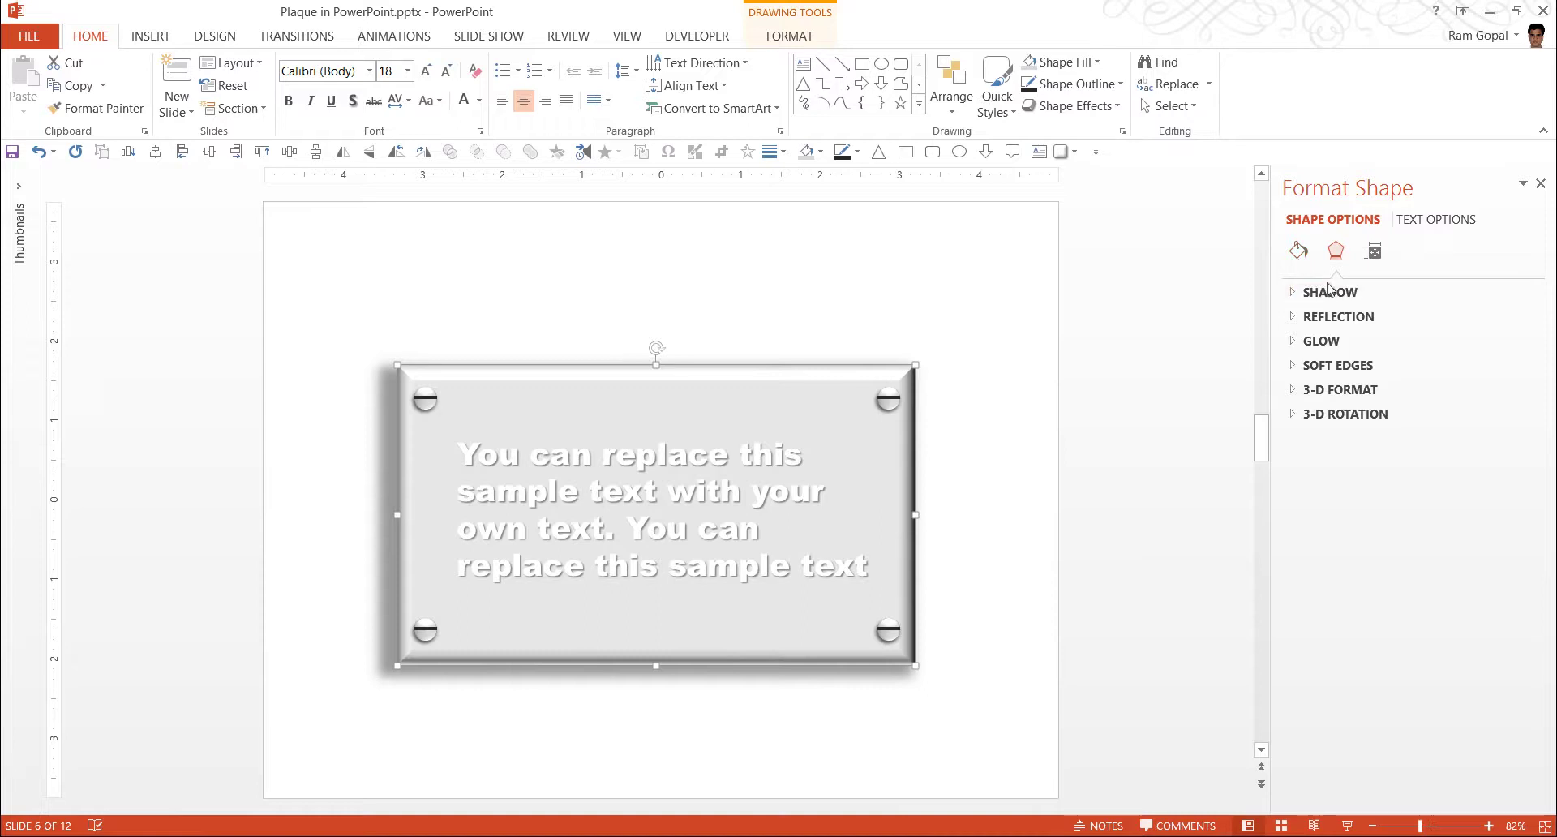
Change the plaque's 3-D material, trying the third Translucent preset before applying the second Translucent preset
left_click(1335, 391)
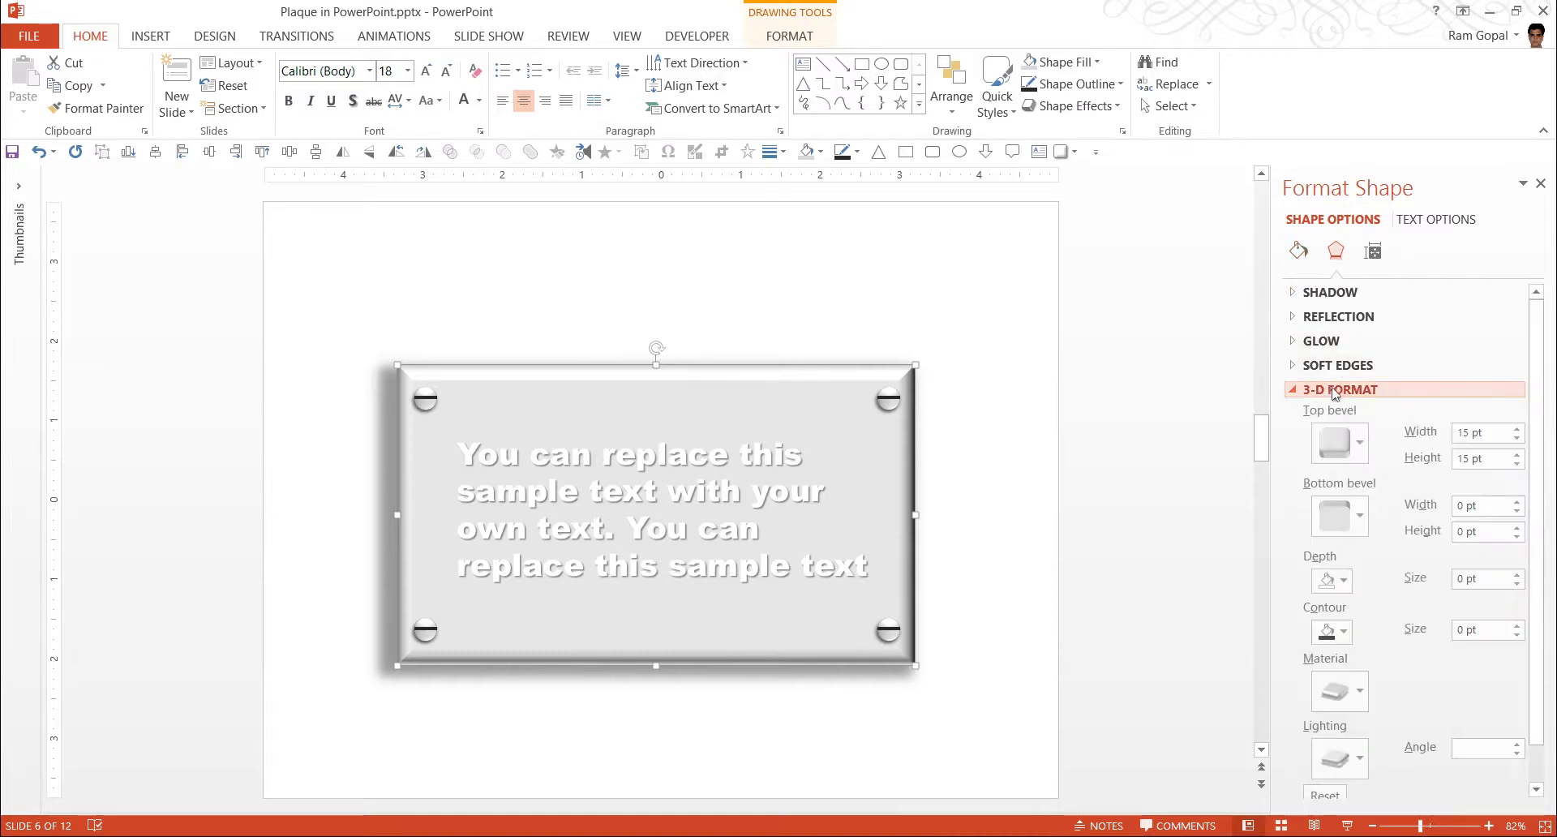
left_click(1338, 691)
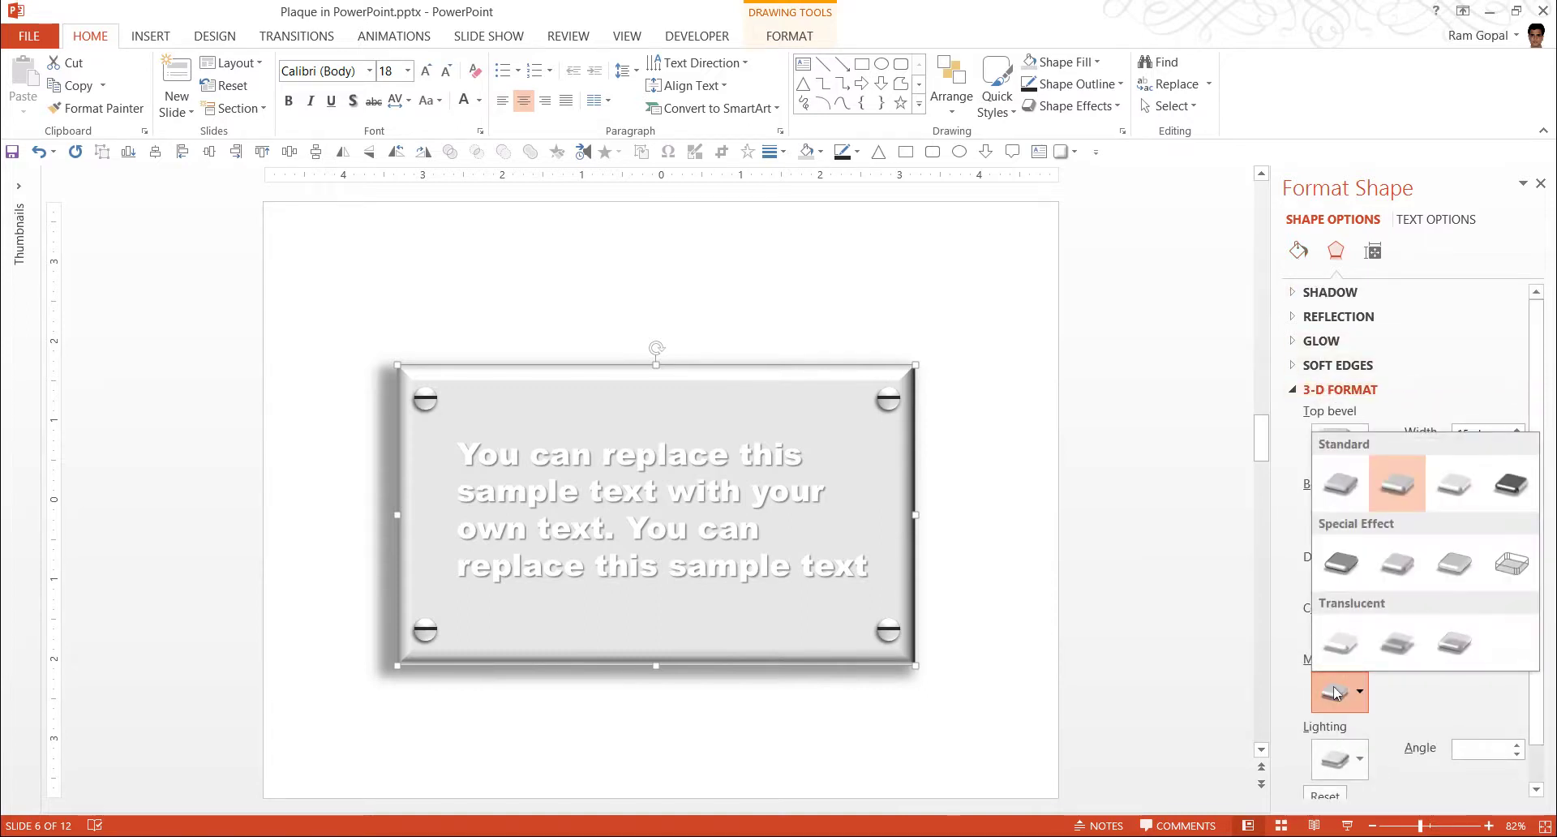
left_click(1457, 644)
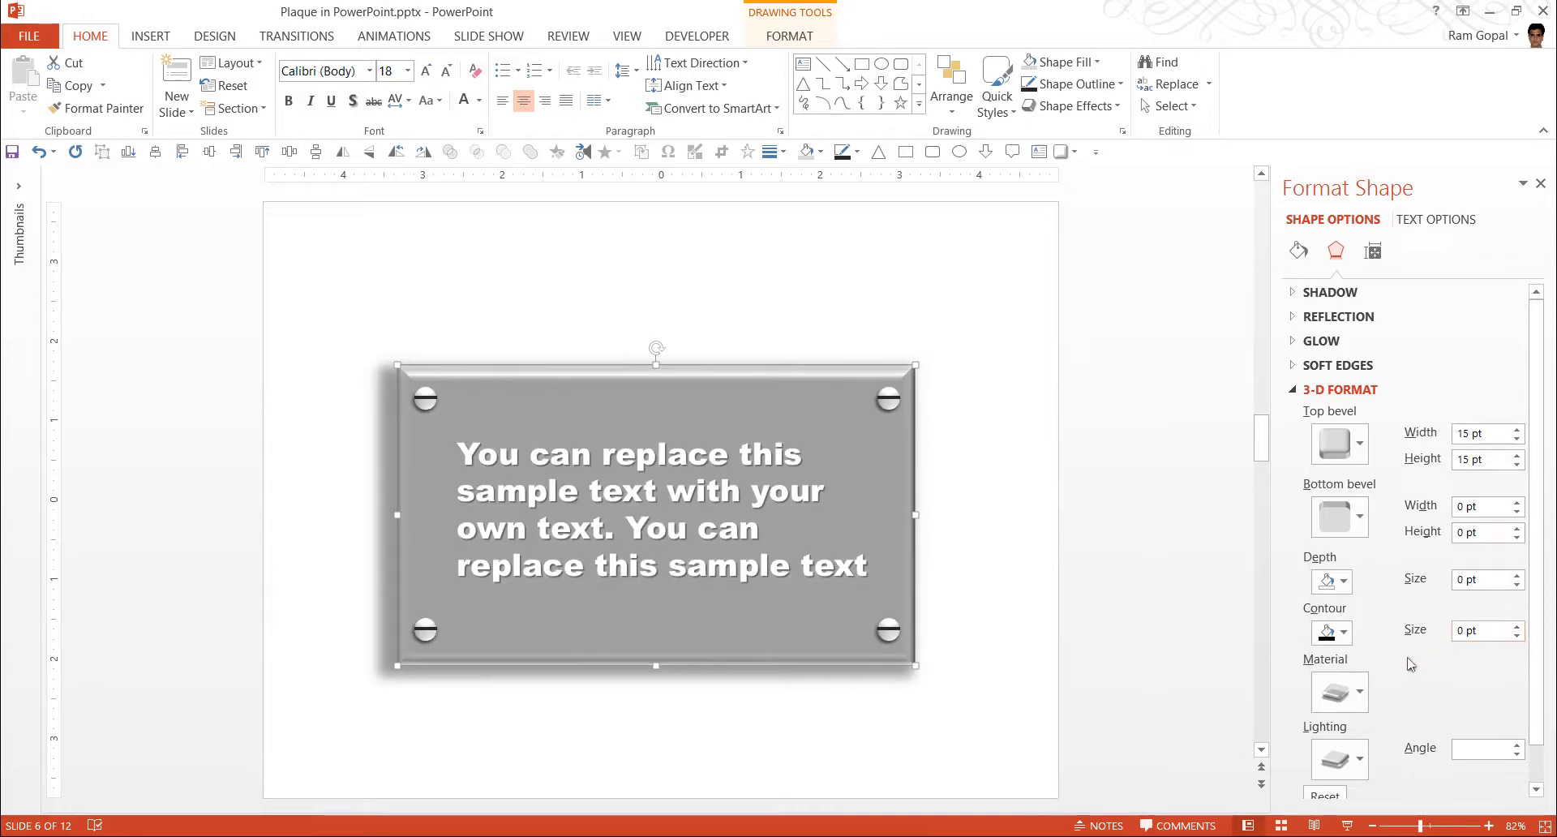
left_click(1338, 691)
left_click(1398, 646)
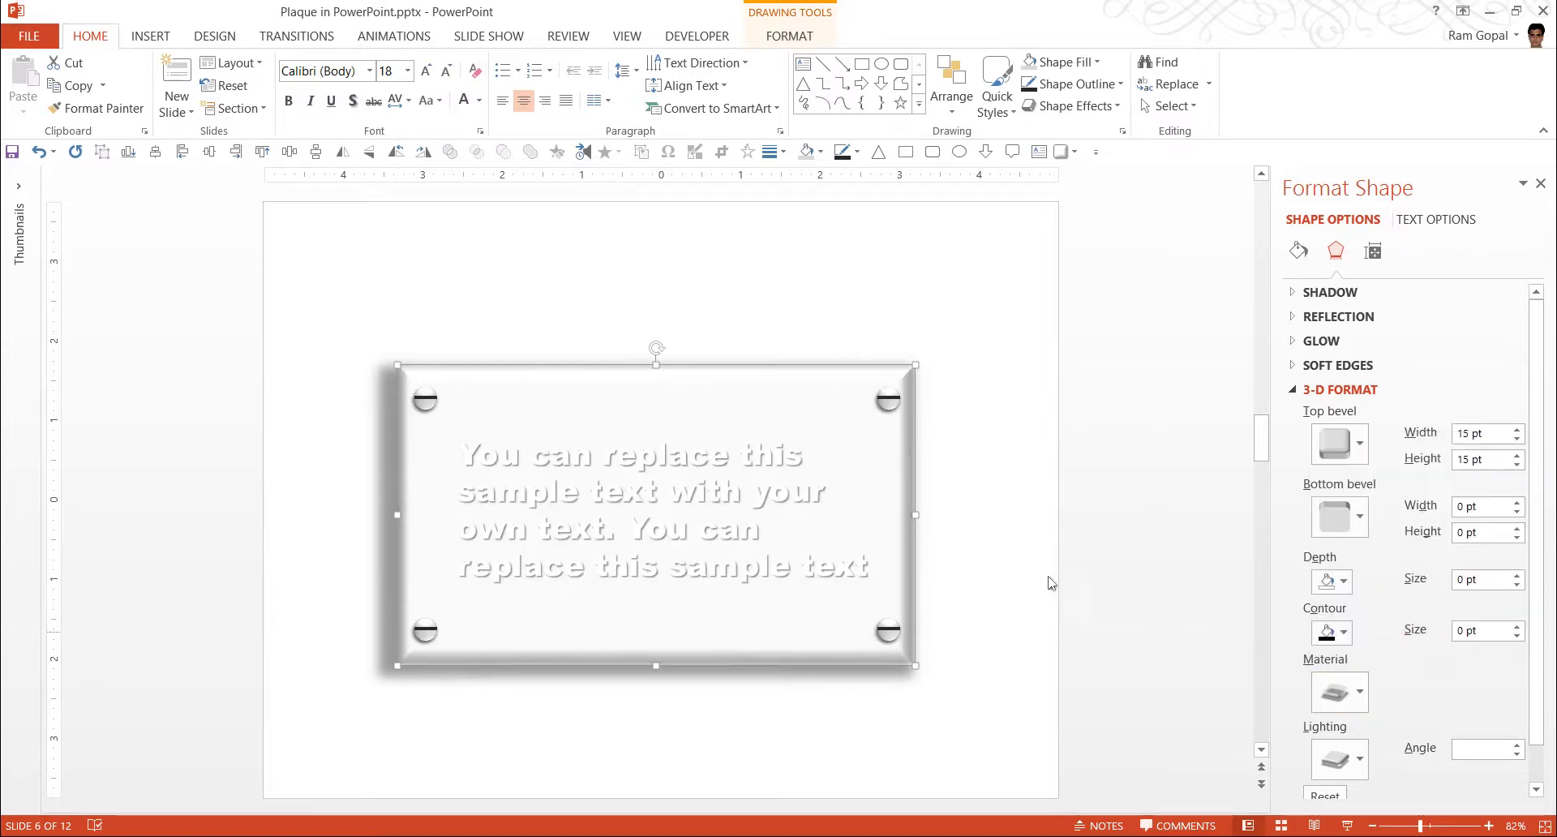
left_click(1001, 490)
Recolor the plaque's sample text black and remove its text shadow
left_click(526, 505)
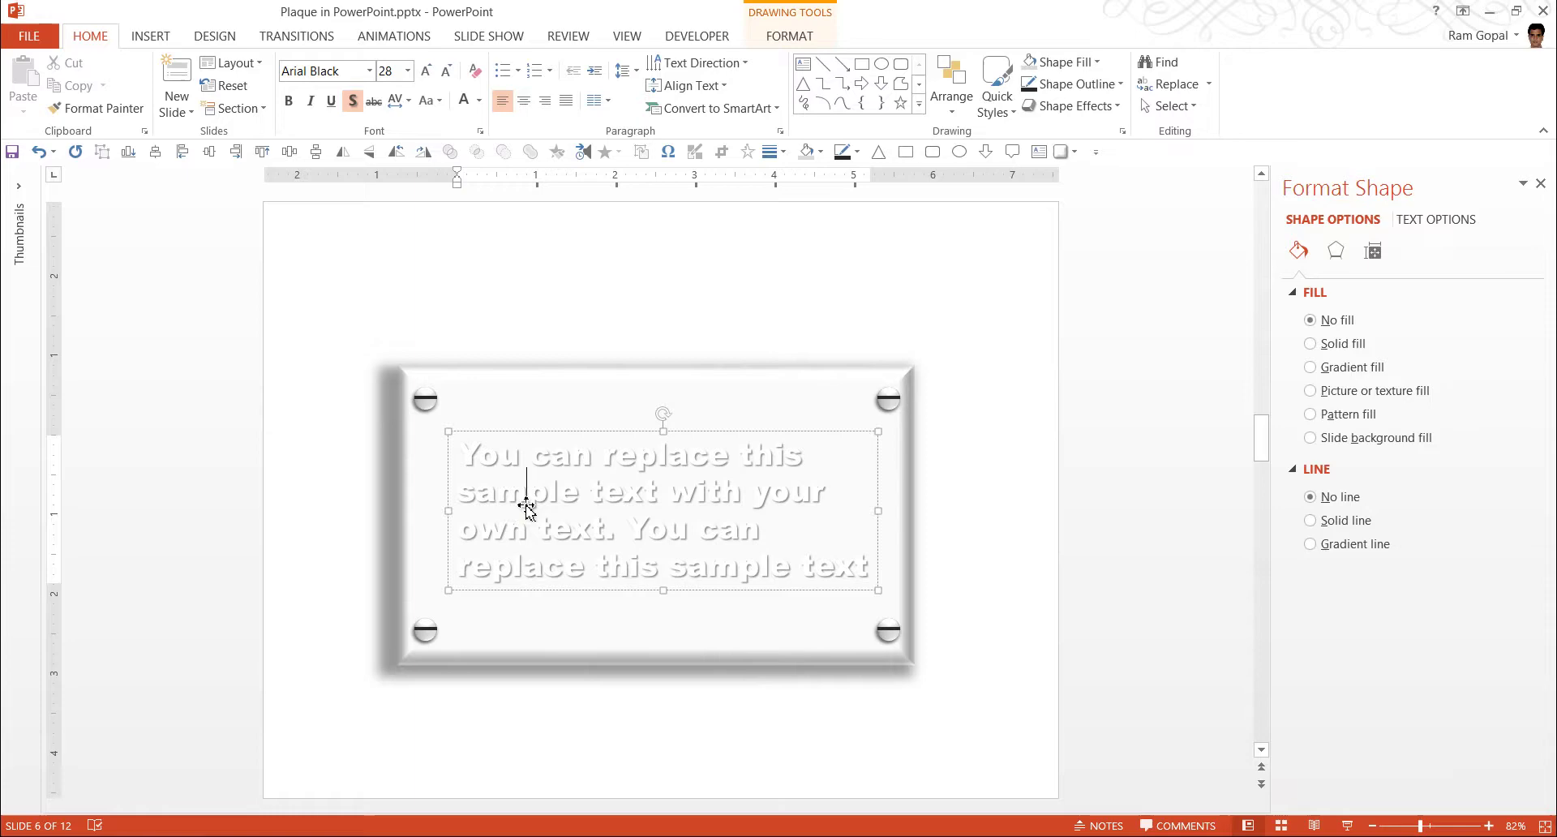
key("Escape")
left_click(480, 101)
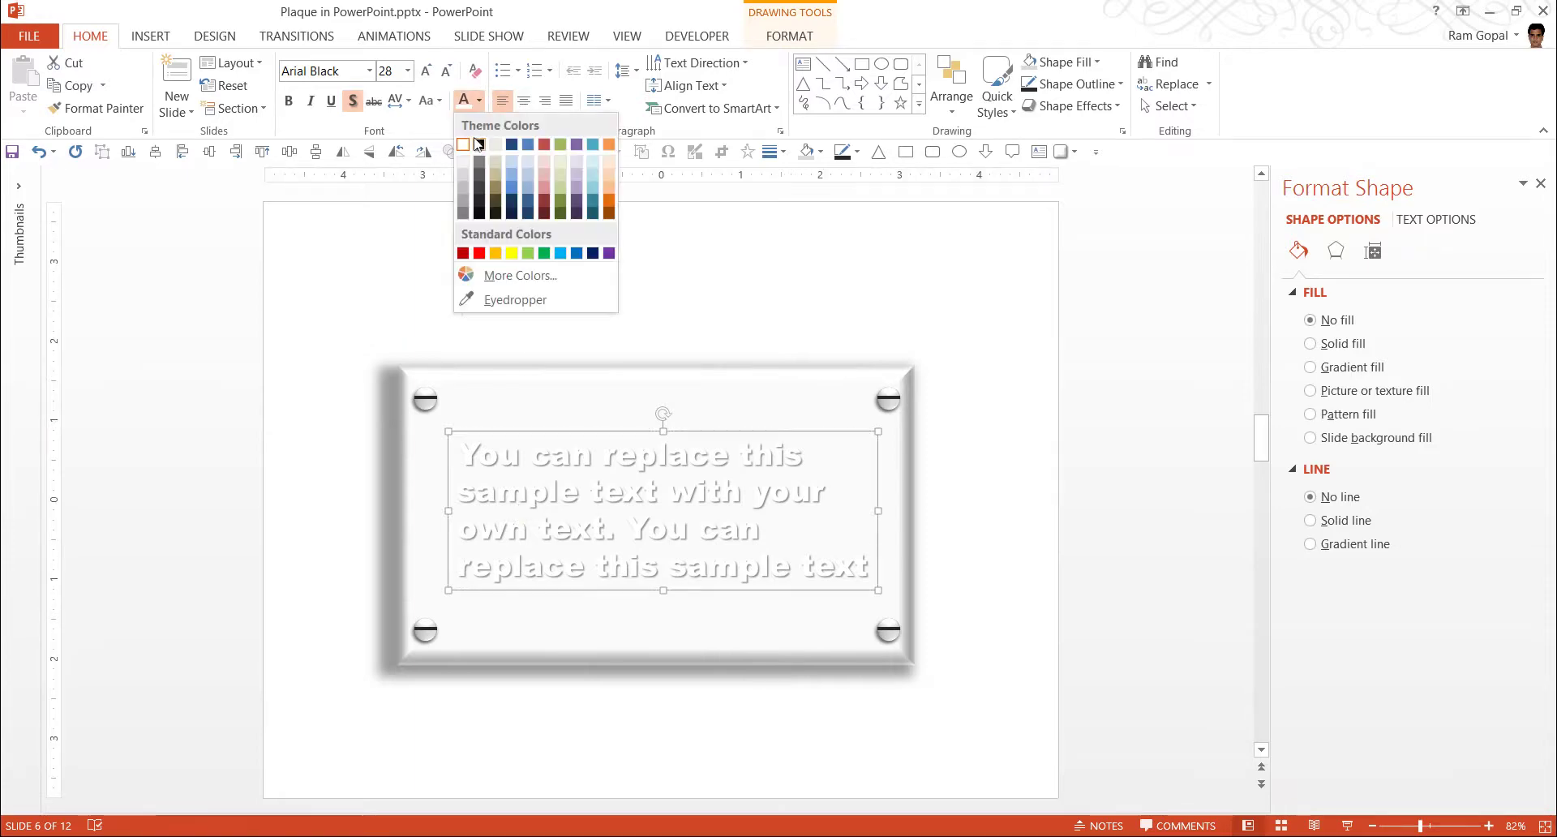
left_click(480, 142)
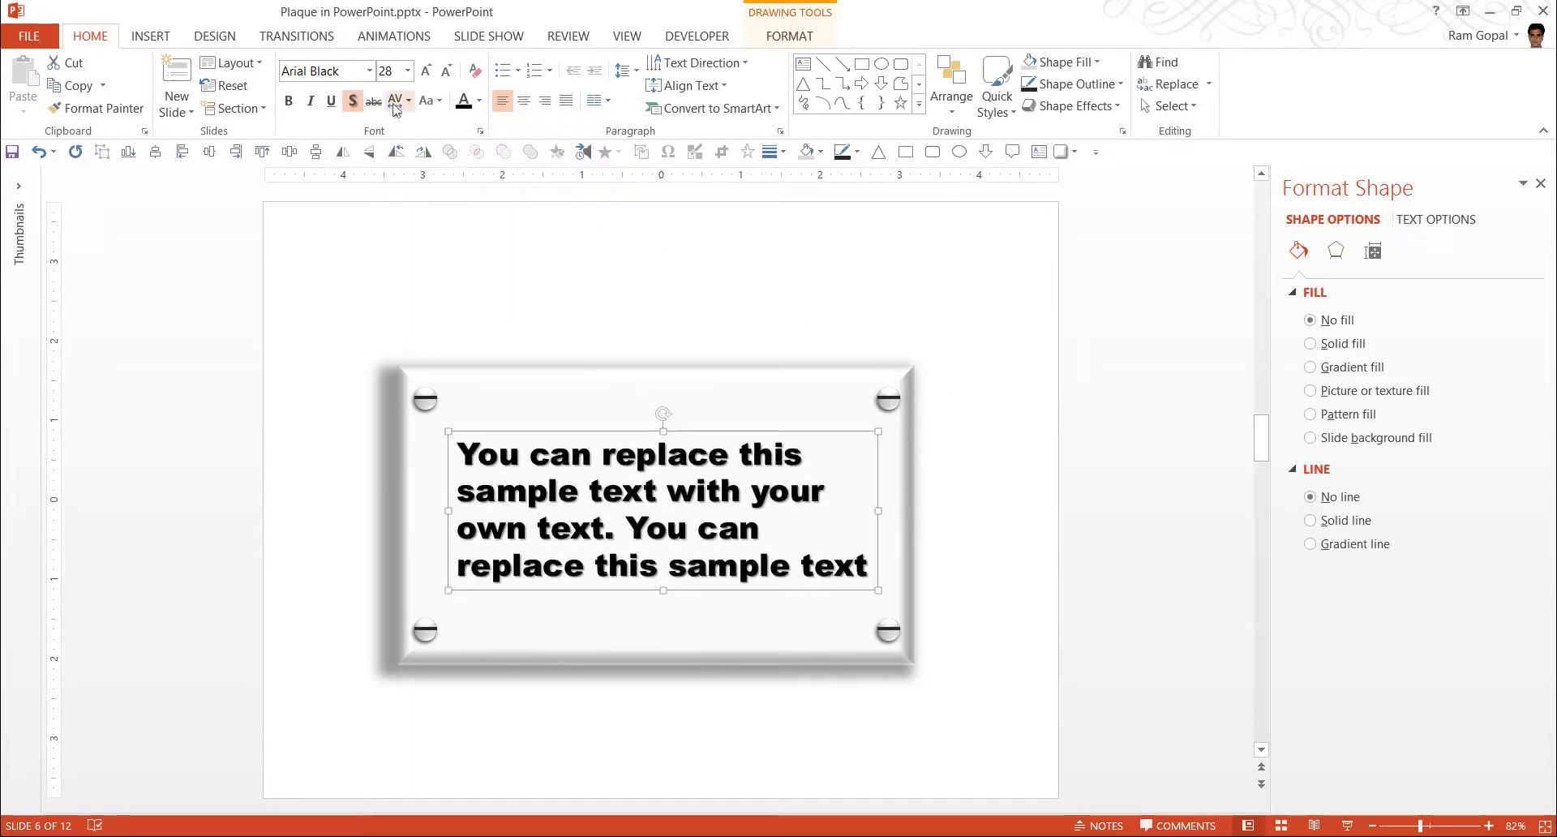
left_click(352, 101)
left_click(1028, 316)
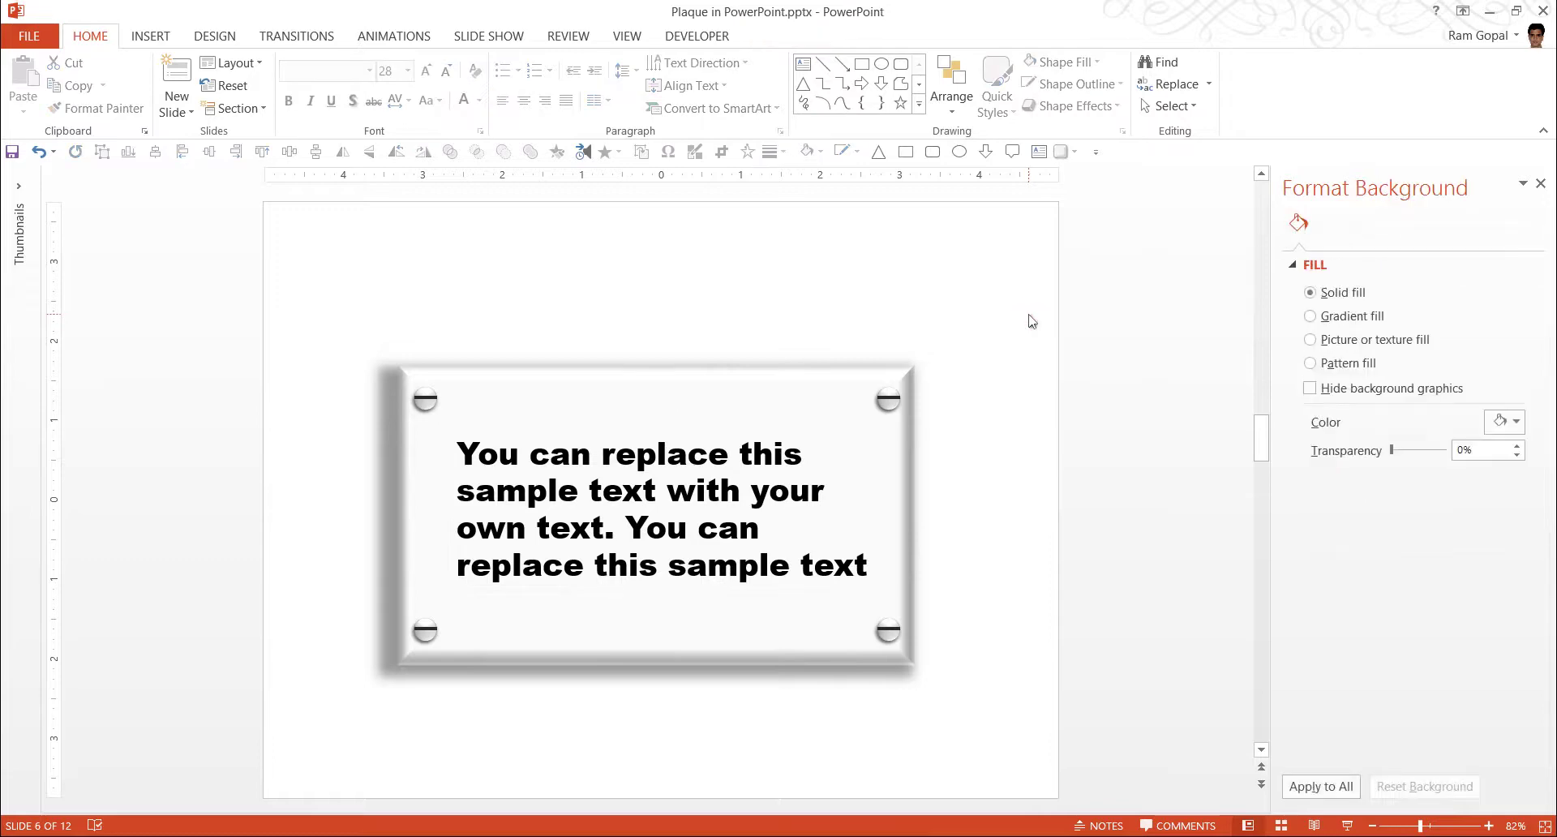
Set the transparency of the plaque's solid fill to 46%
left_click(907, 434)
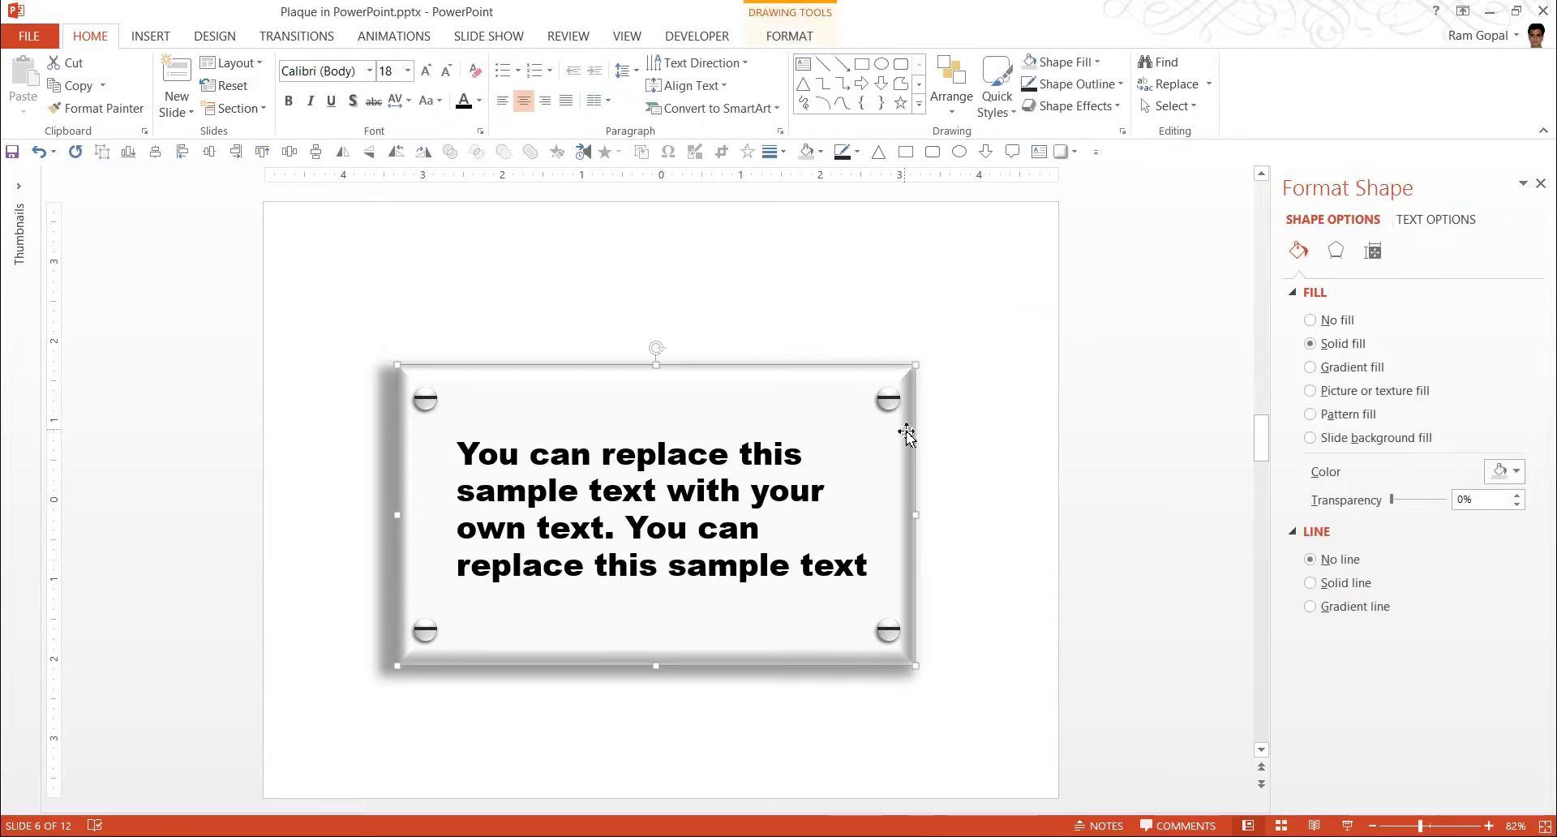
left_click(1392, 501)
left_click_drag(1393, 500, 1419, 505)
left_click(1010, 503)
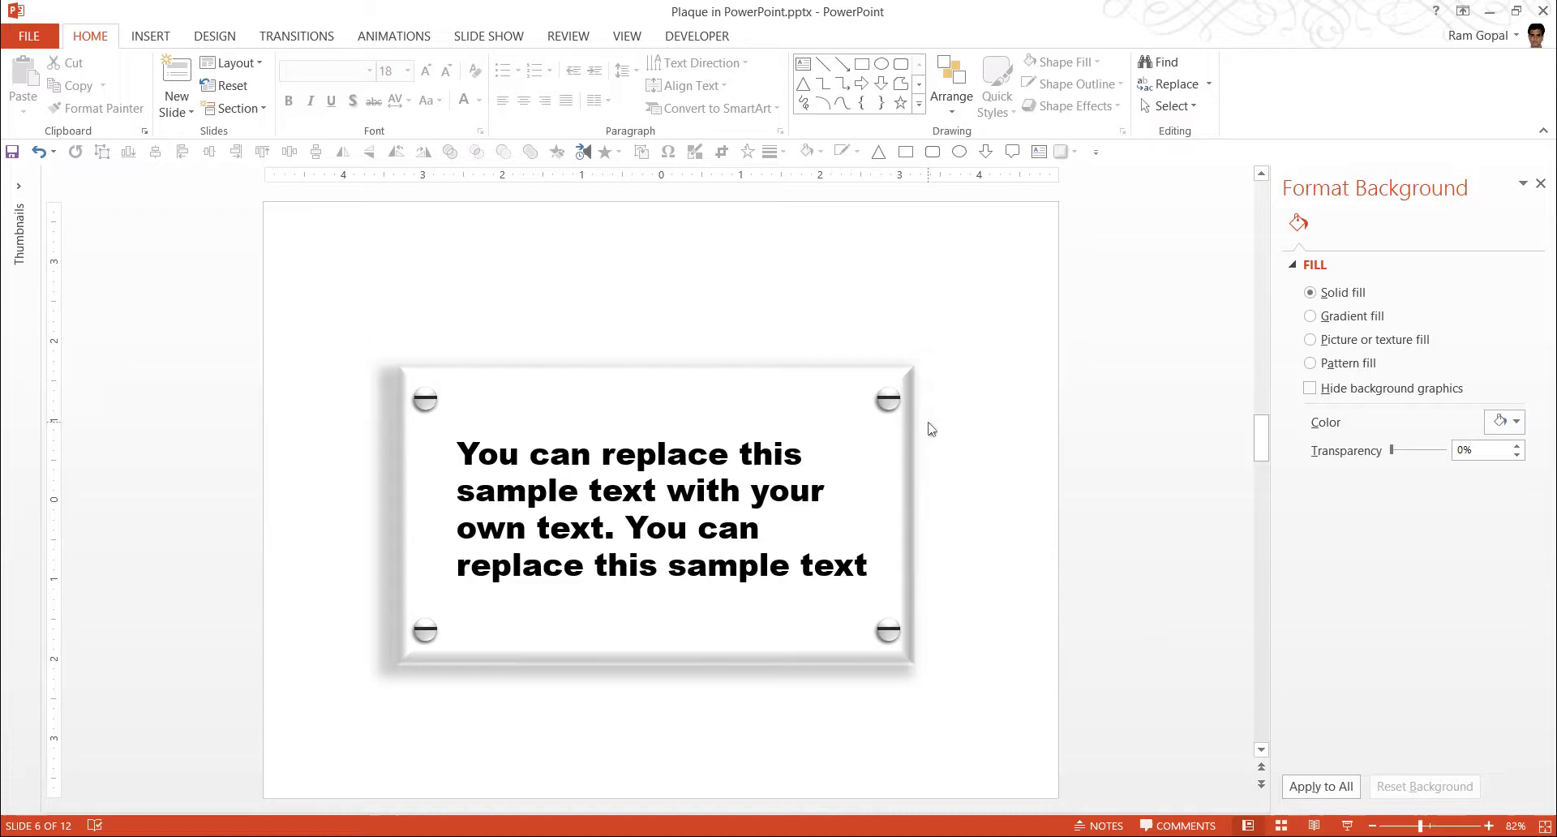
Replace the plaque's solid fill with the white marble texture
left_click(898, 438)
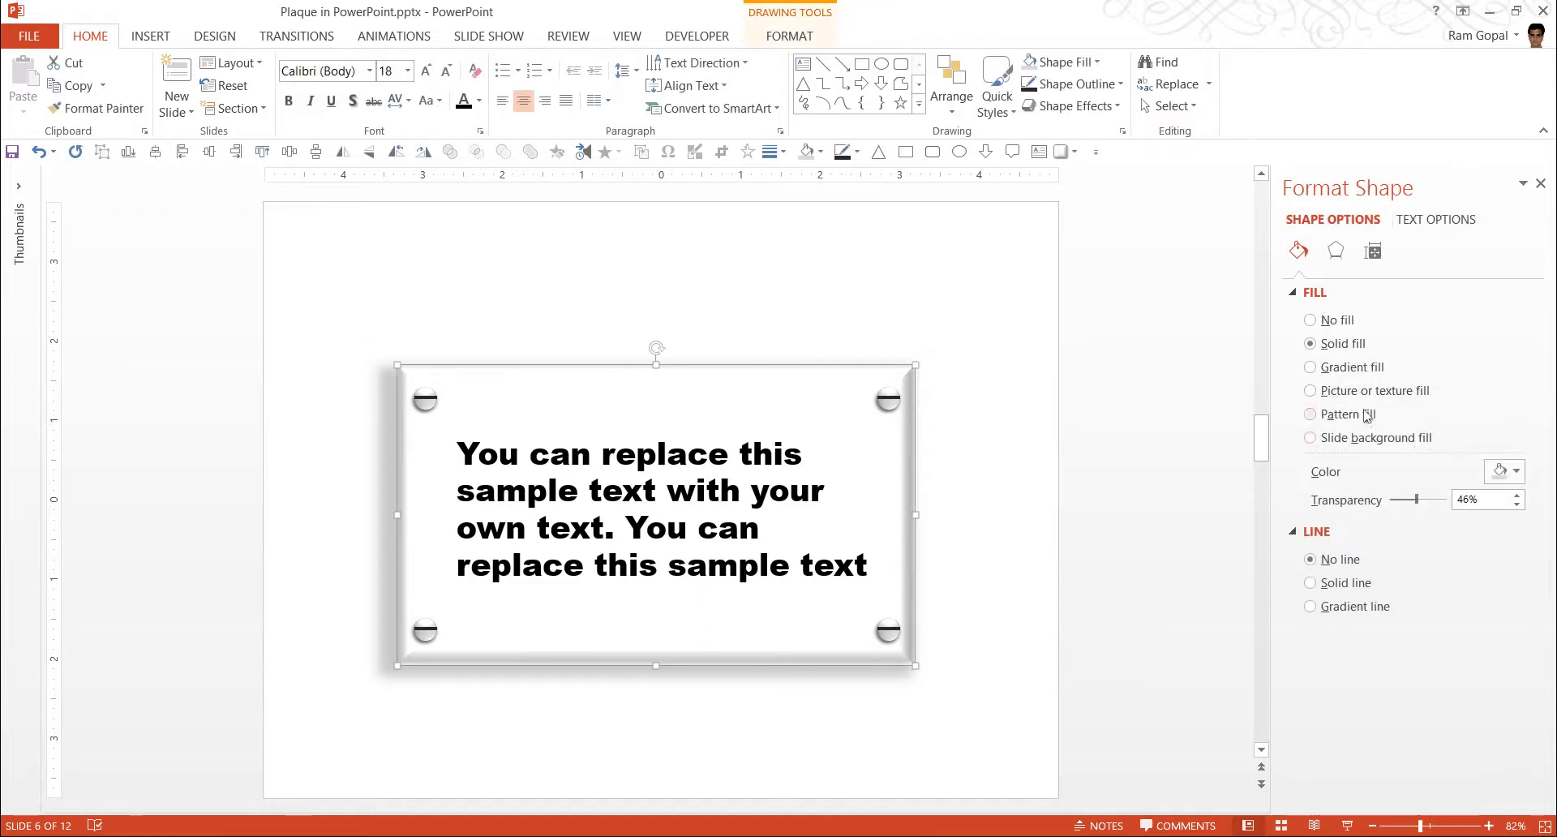
left_click(1368, 393)
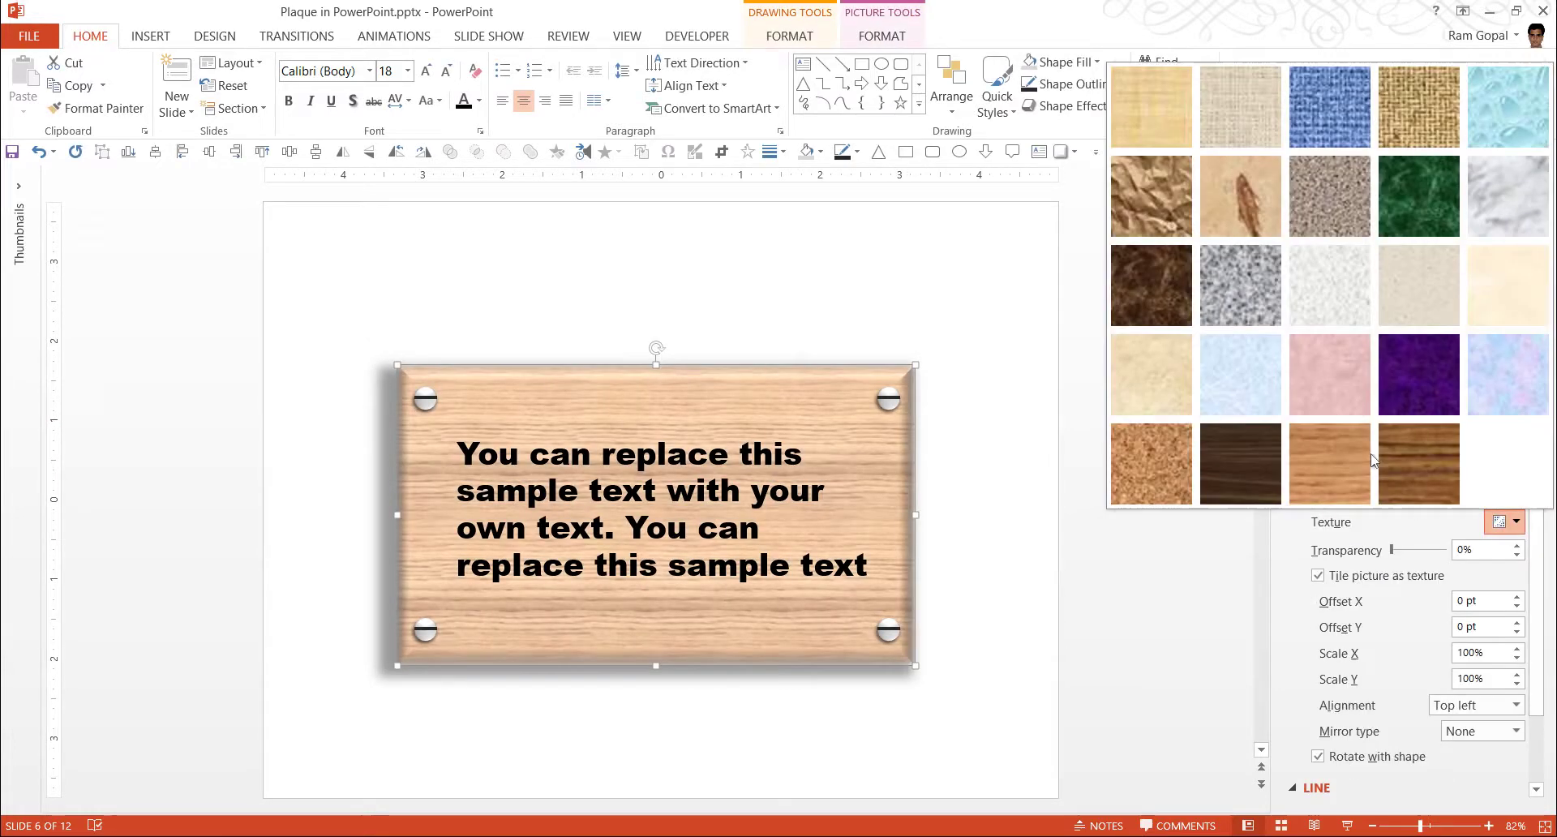
left_click(1514, 521)
left_click(1508, 197)
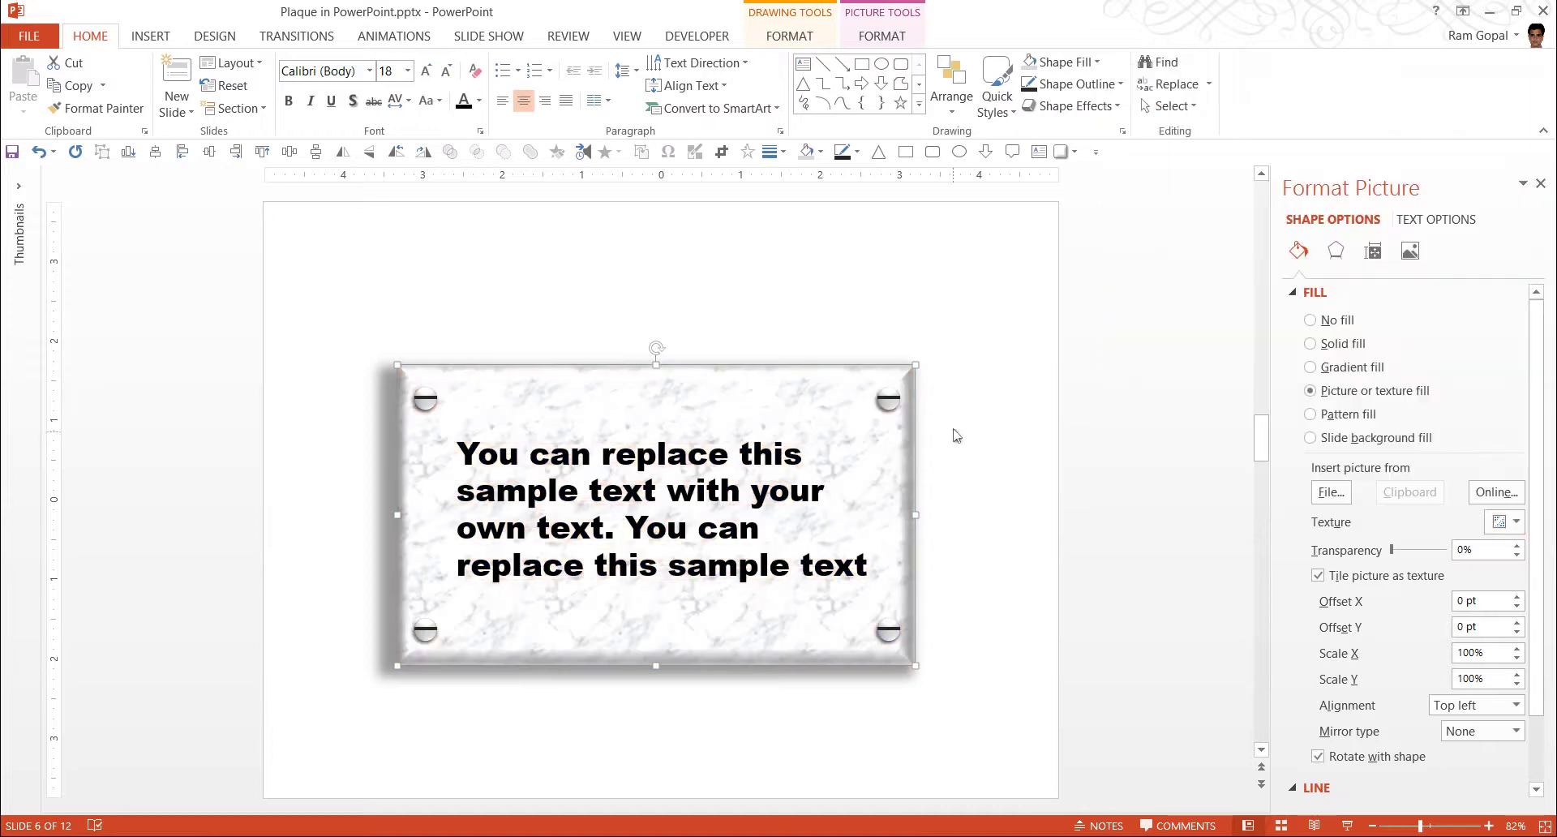
left_click(955, 433)
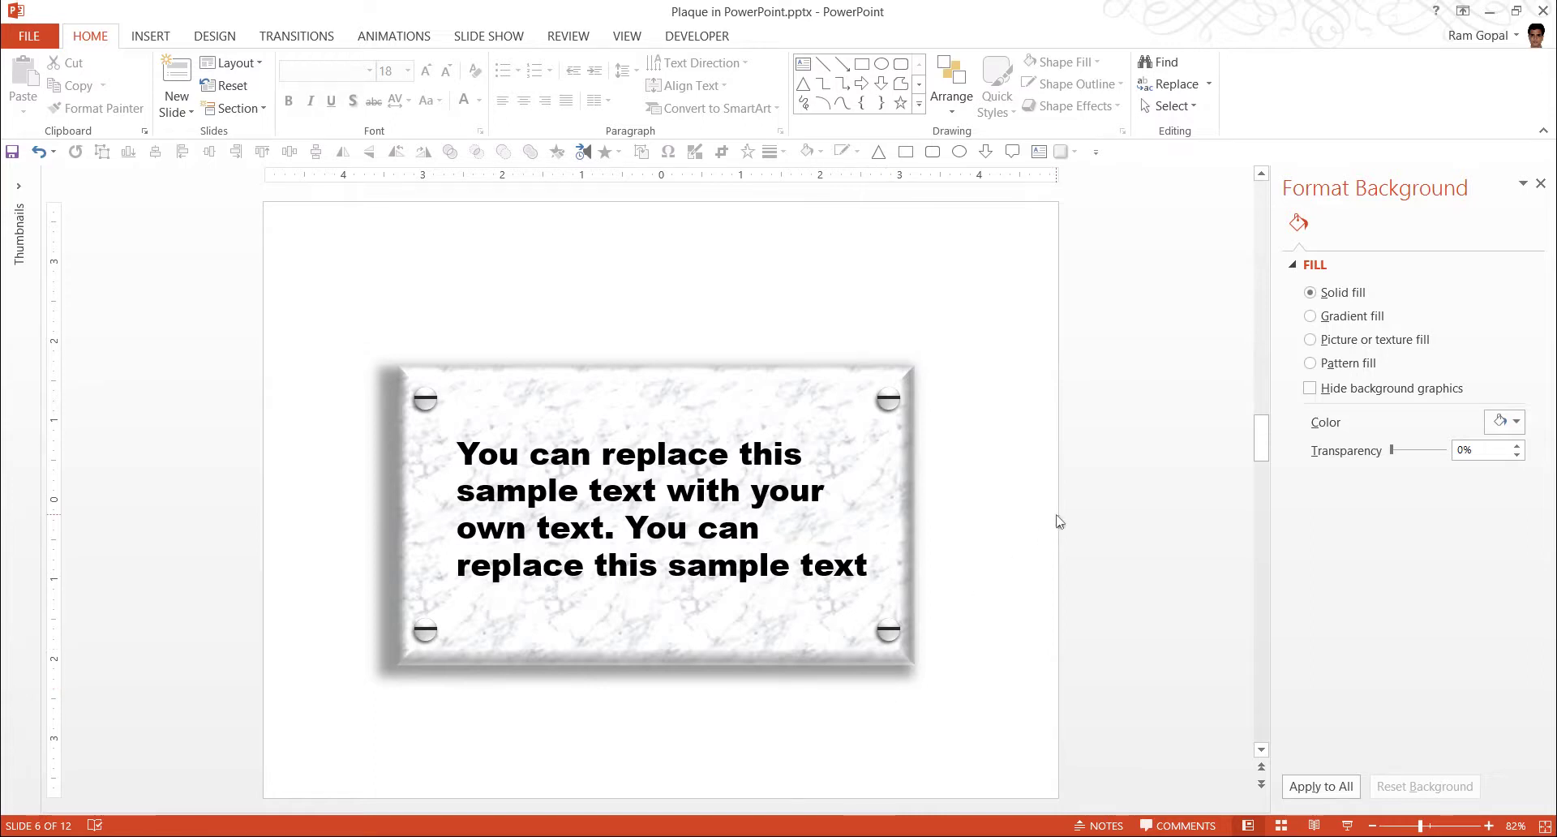
scroll(1058, 521, "down", 1)
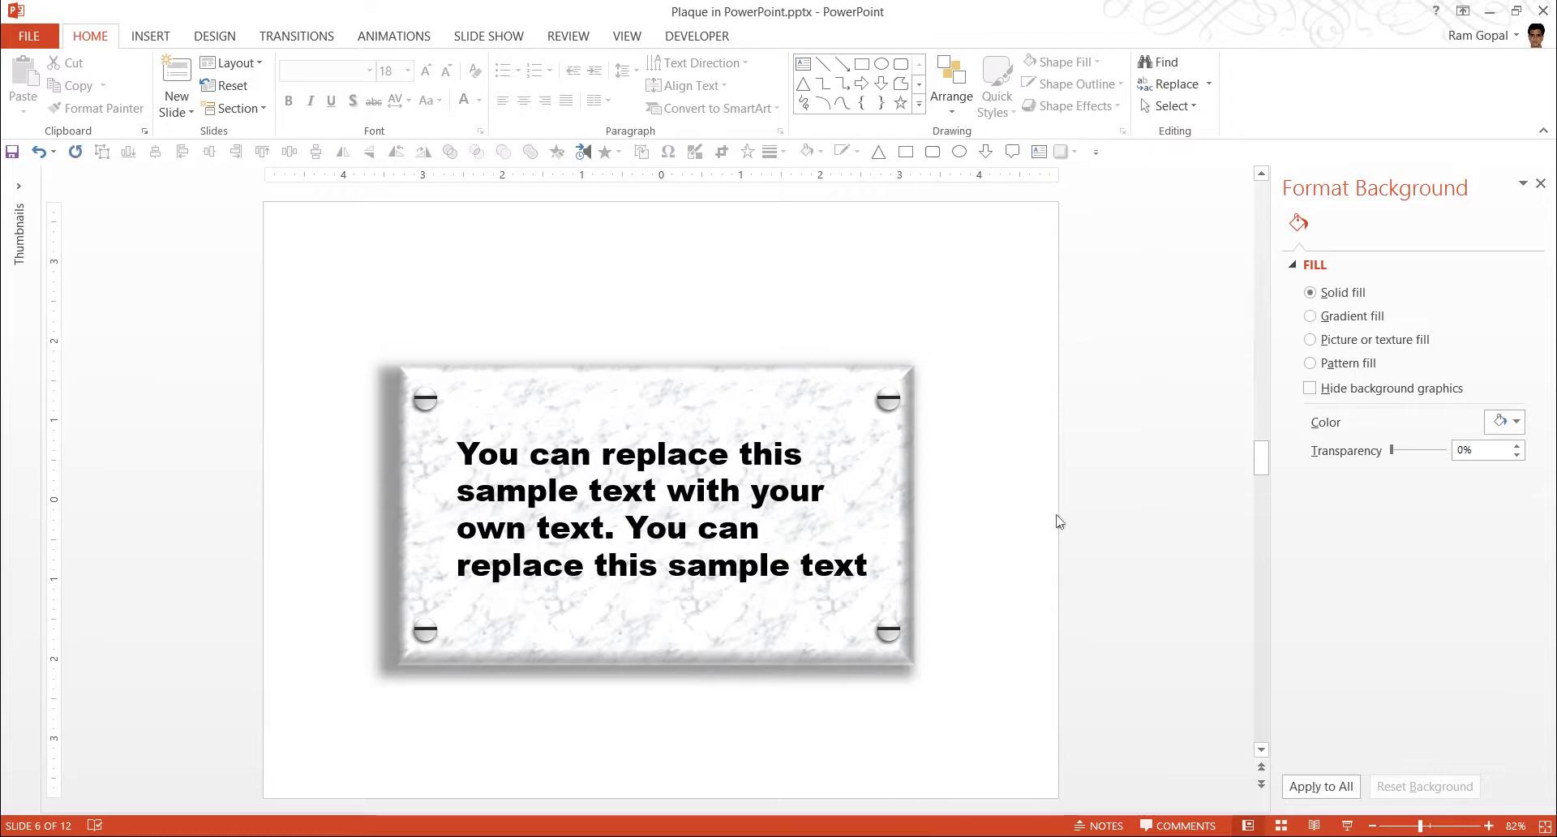